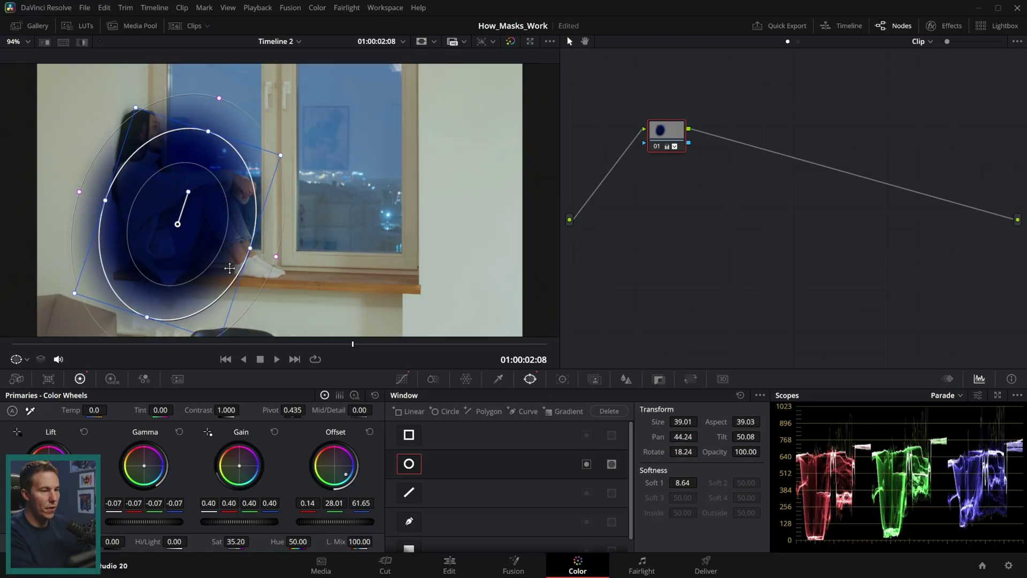
drag(229, 268, 360, 268)
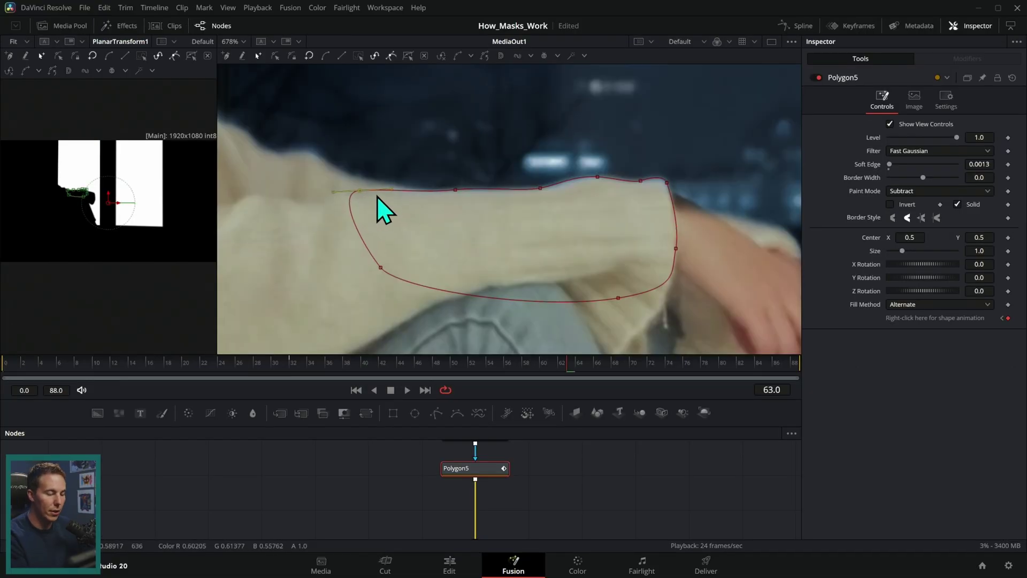
drag(554, 361, 498, 356)
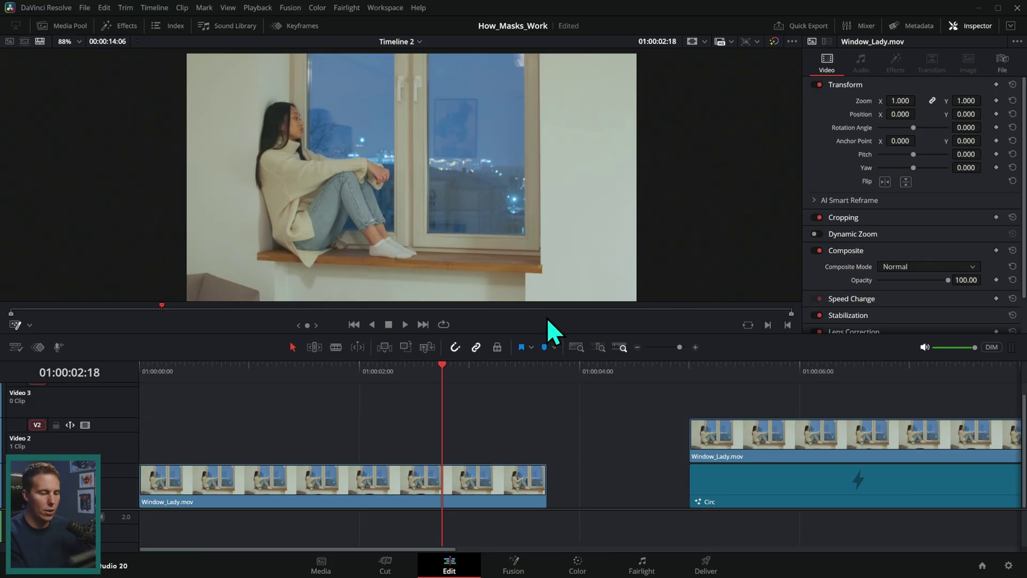
Step: Crop the first Window_Lady.mov clip by about 220 on the left, 982 on the right and 132 at the top
click(473, 491)
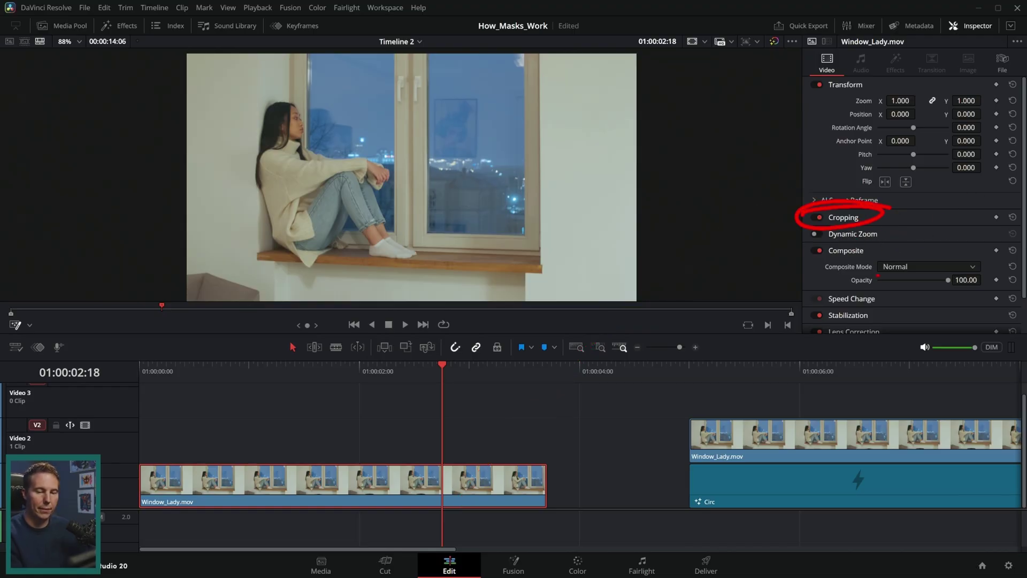
click(868, 217)
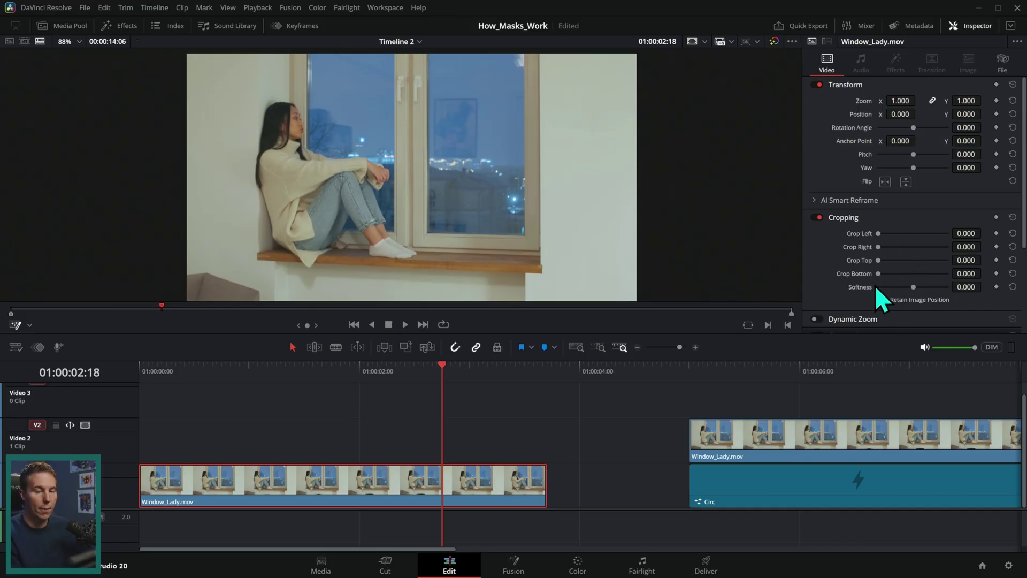
drag(878, 233, 923, 291)
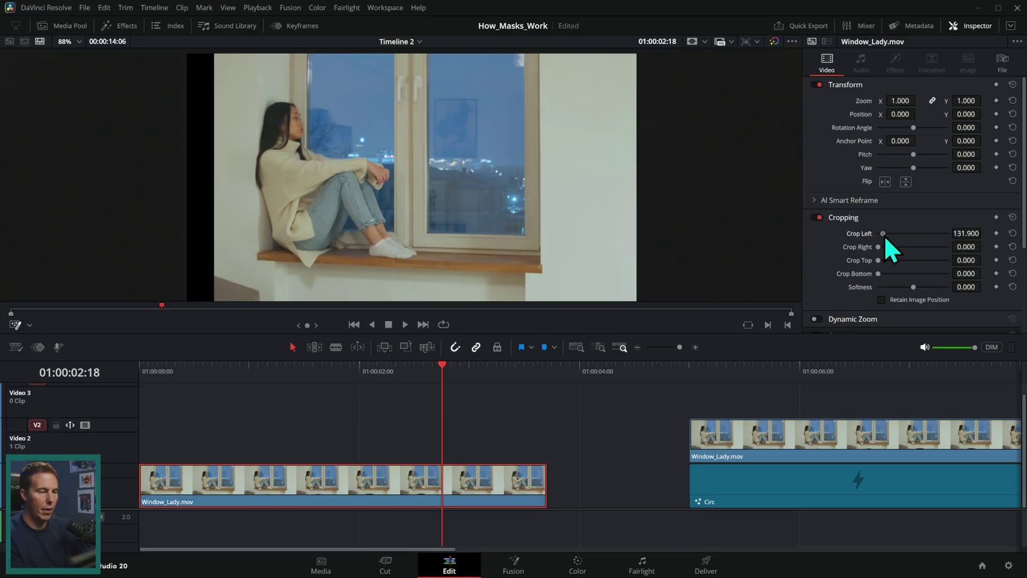
drag(885, 236, 914, 247)
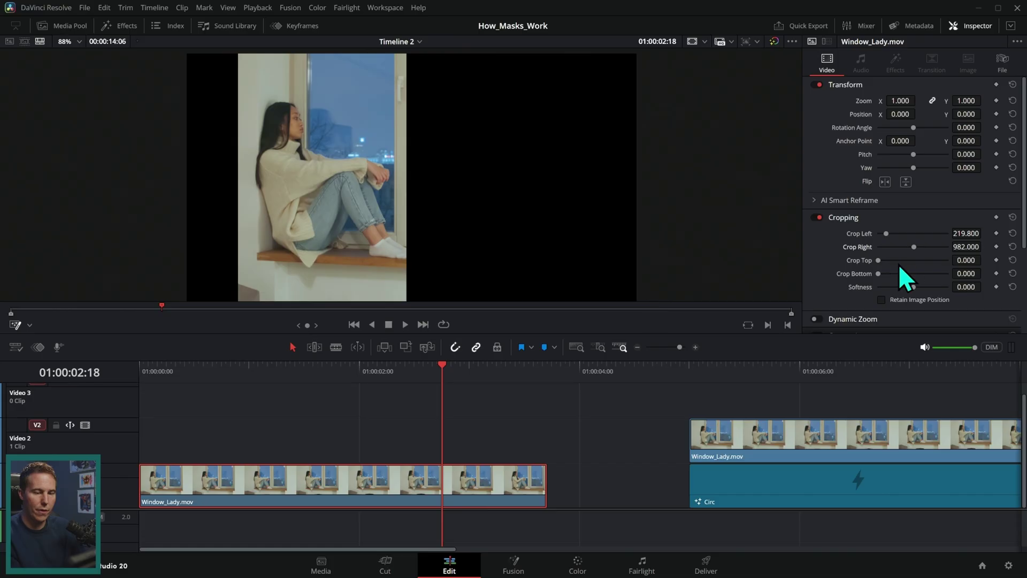
drag(878, 261, 886, 263)
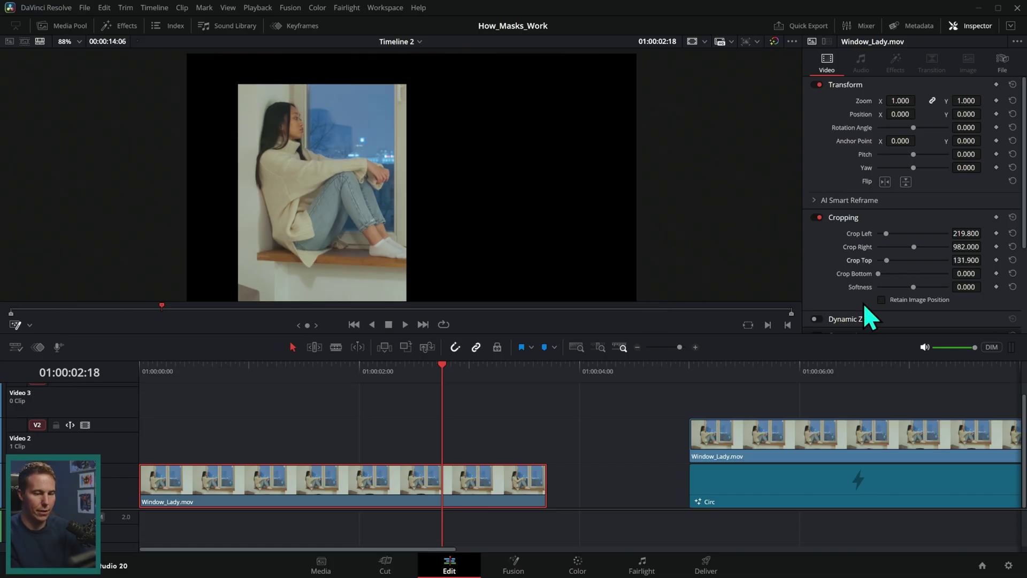
Step: Undo the three crop changes on the Window_Lady.mov clip
key(ctrl+z)
key(ctrl+z)
key(ctrl+z)
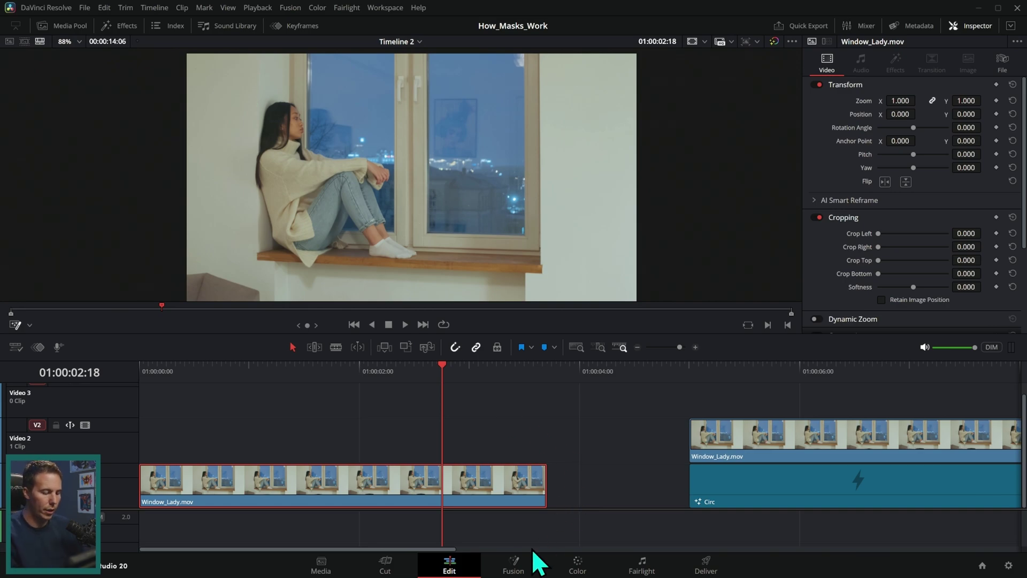
Step: Open the clip on the Fusion page and add a rectangle mask to MediaIn1
click(514, 565)
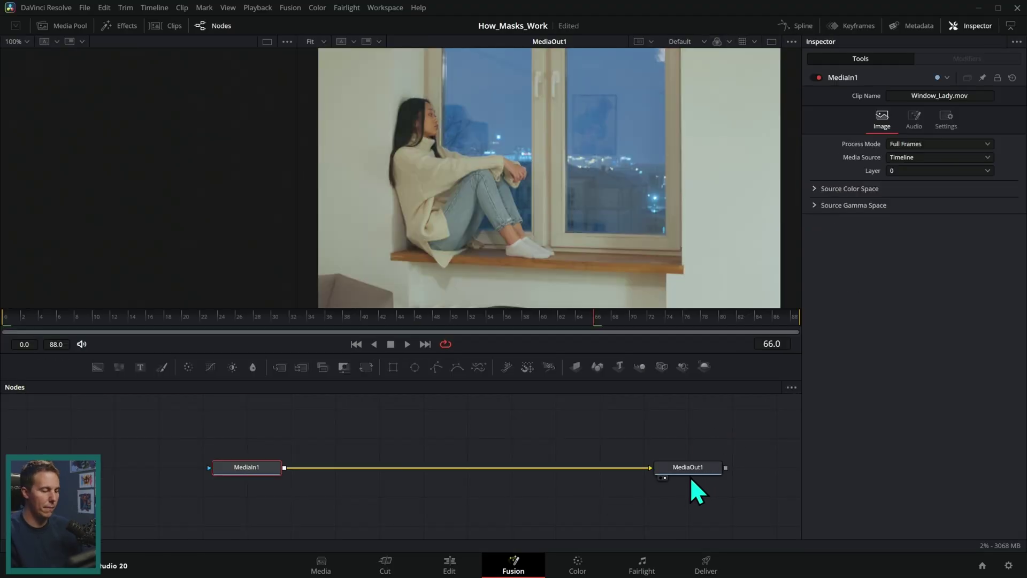
click(321, 503)
drag(256, 471, 258, 471)
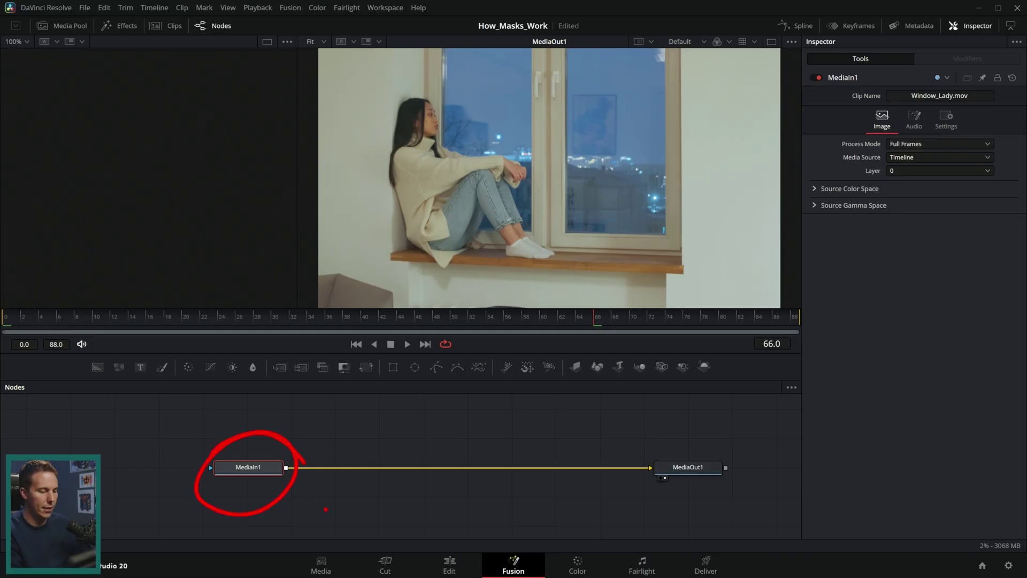
click(392, 367)
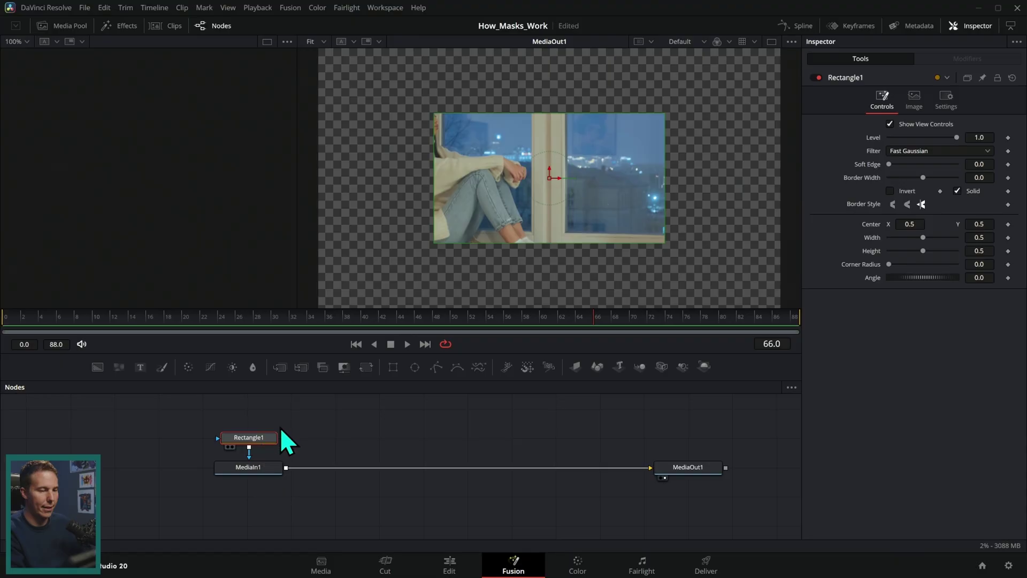
Step: Fit the rectangle mask around the woman's head and torso, centred about 0.233, 0.642, about 0.227 wide and 0.434 high
drag(550, 179, 441, 183)
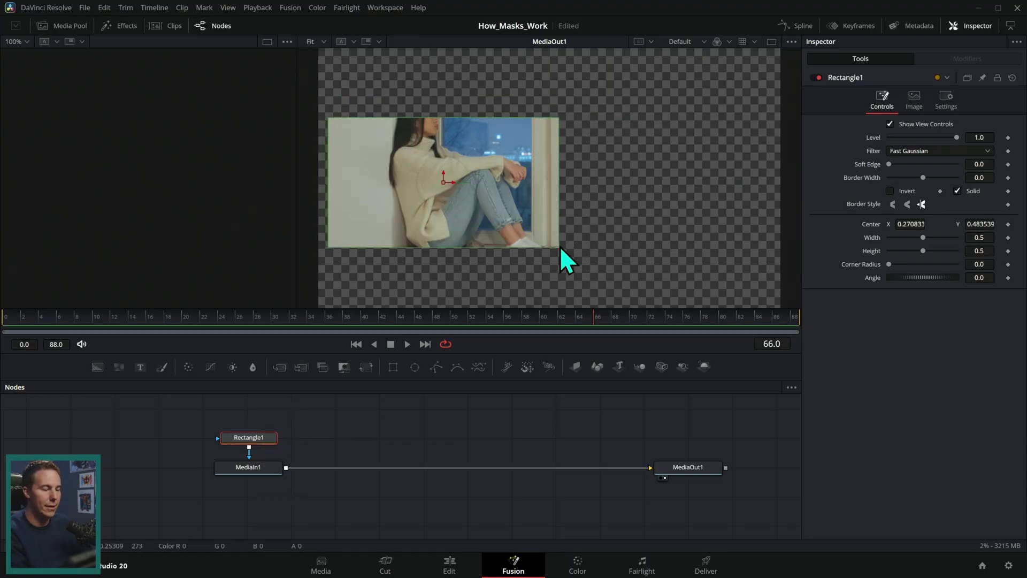
drag(559, 246, 516, 281)
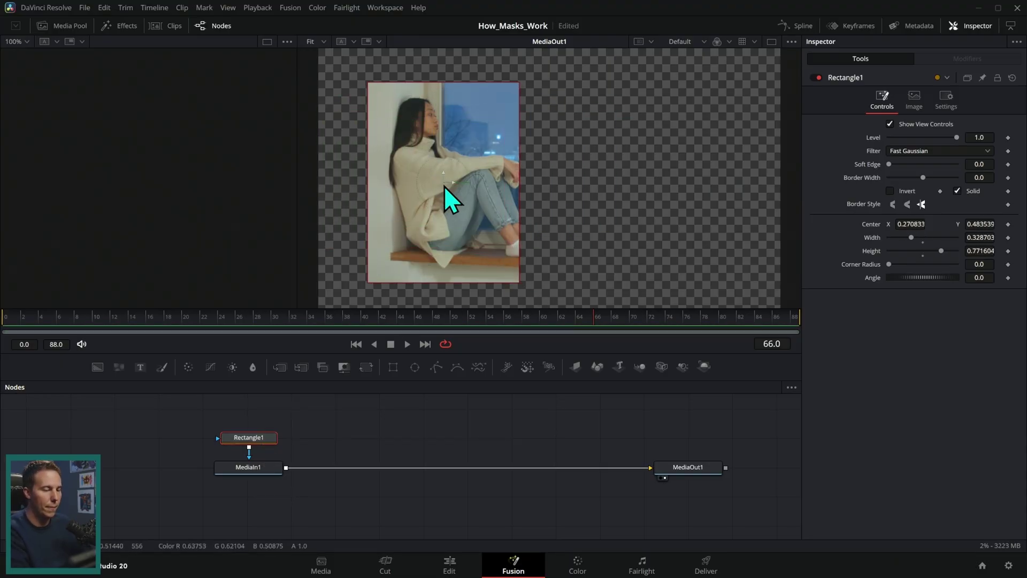
drag(444, 186, 456, 175)
drag(532, 273, 523, 250)
drag(456, 173, 446, 153)
drag(513, 231, 494, 207)
drag(446, 152, 430, 140)
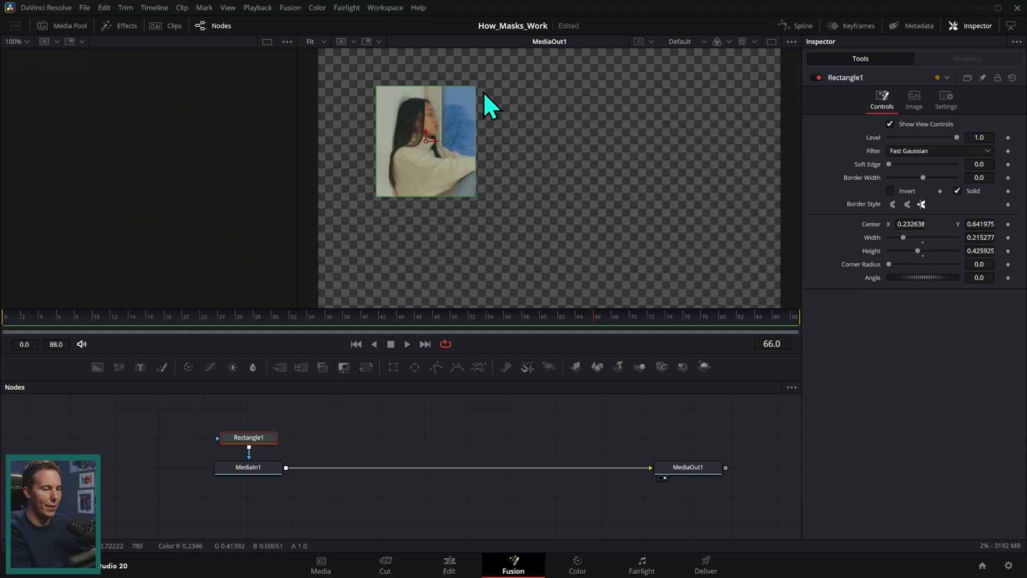
drag(478, 88, 481, 86)
Step: Play the masked clip from the start of the timeline on the Edit page
click(449, 565)
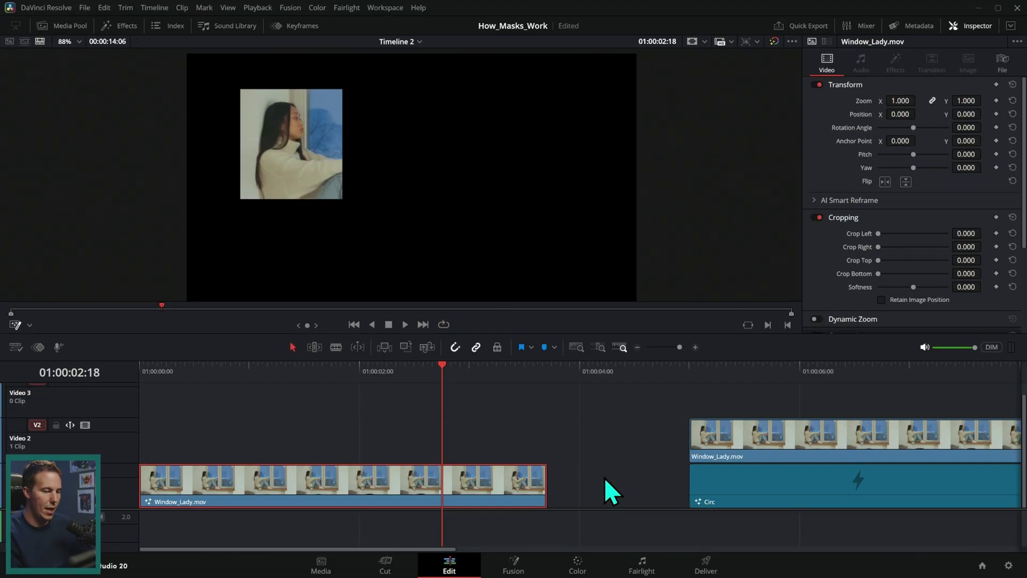
key(Home)
key(space)
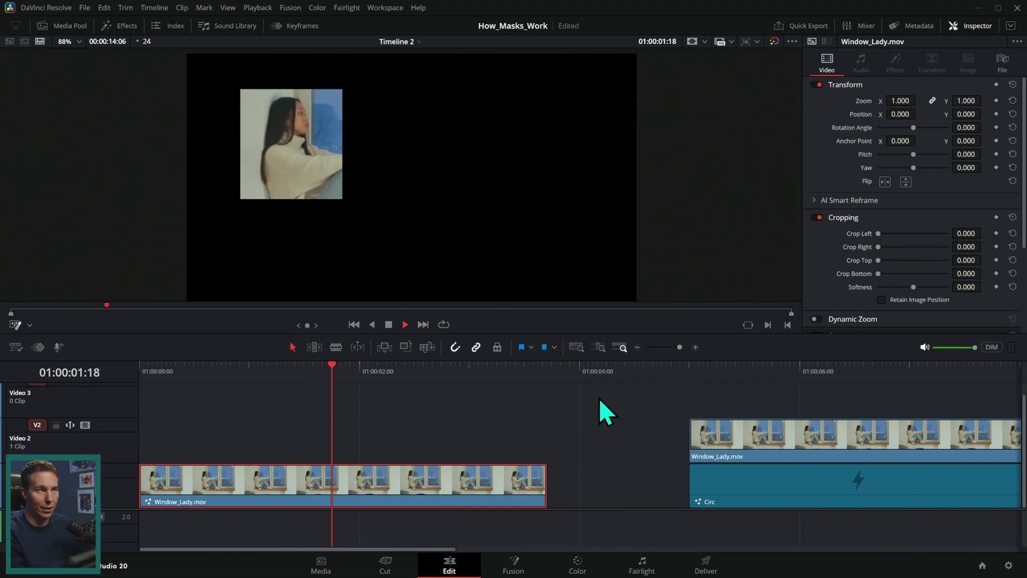
key(space)
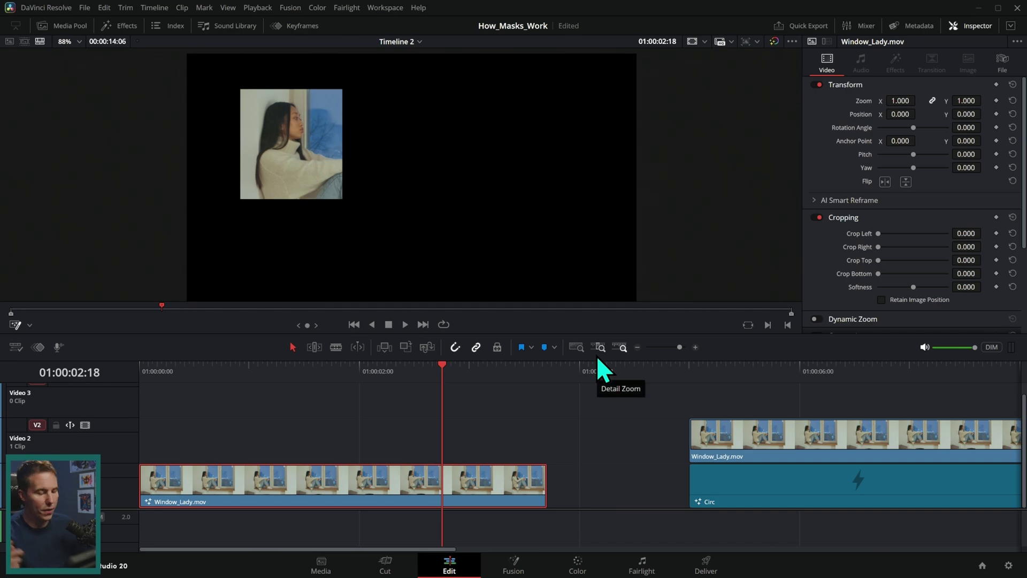
Step: Back on the Fusion page, set the rectangle mask's corner radius to about 0.197 and try a soft edge and a -10.4 angle
click(514, 565)
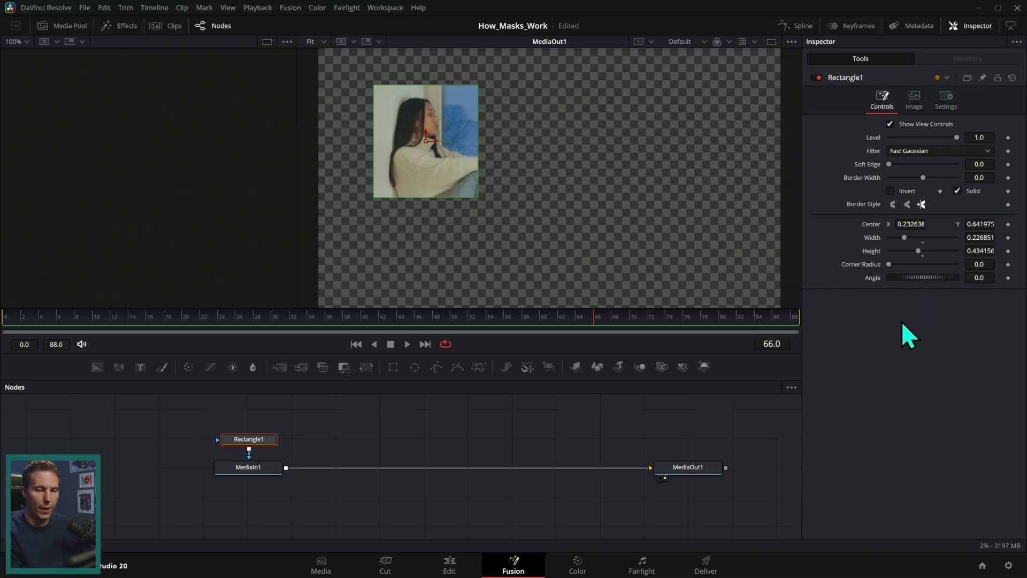
scroll(584, 166, up, 5)
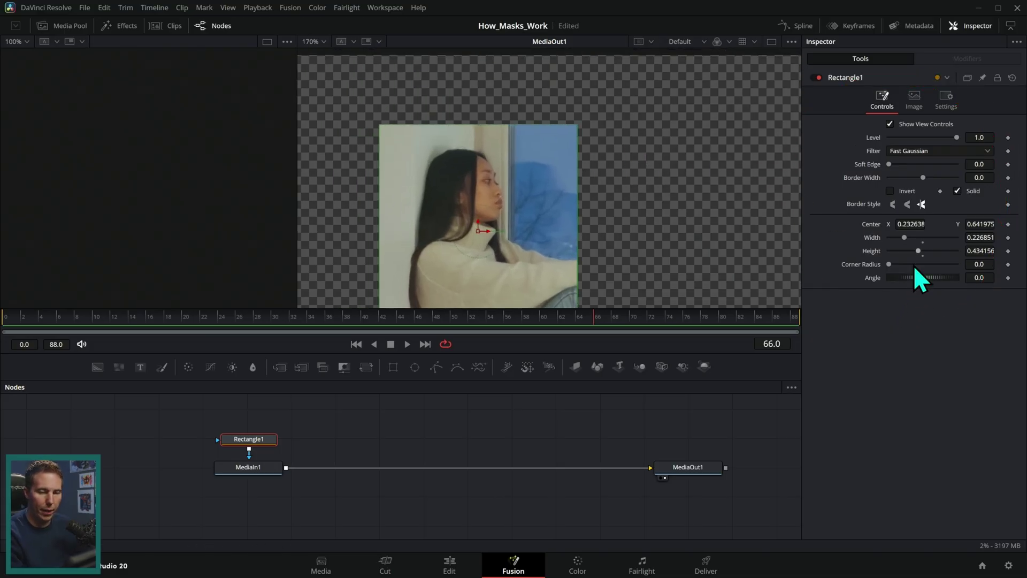
drag(889, 265, 904, 267)
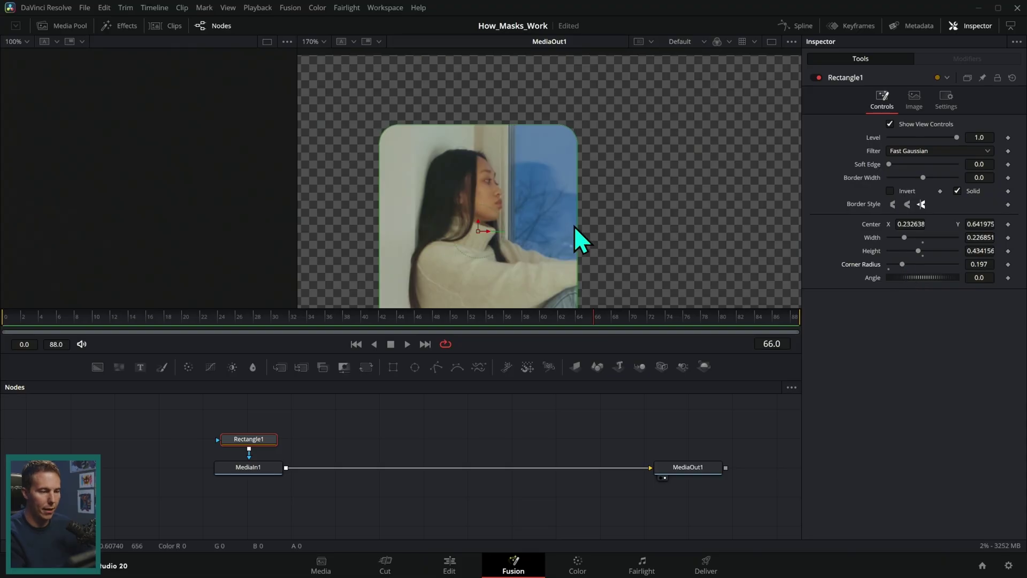
drag(890, 164, 900, 166)
drag(928, 278, 932, 279)
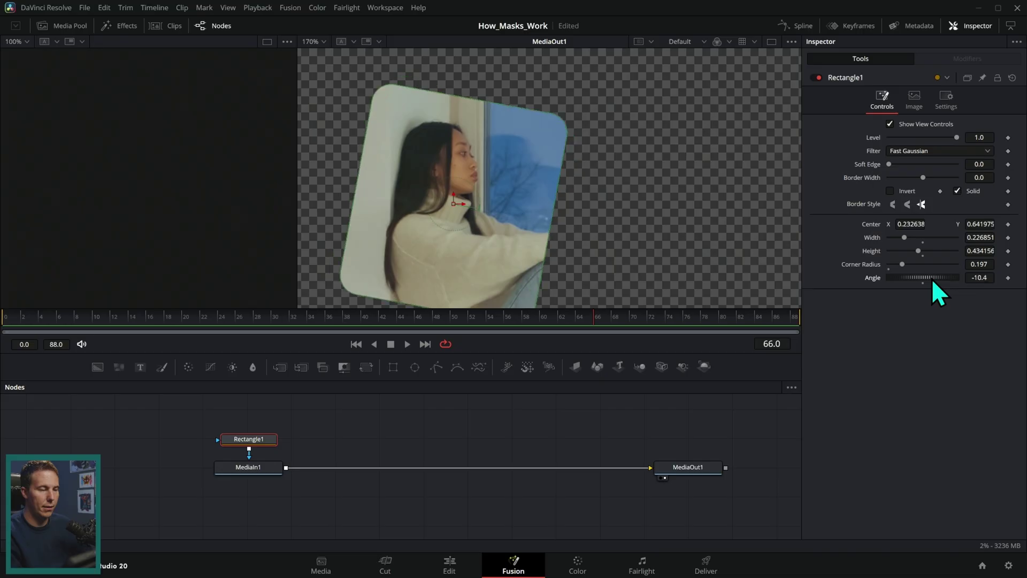
click(923, 283)
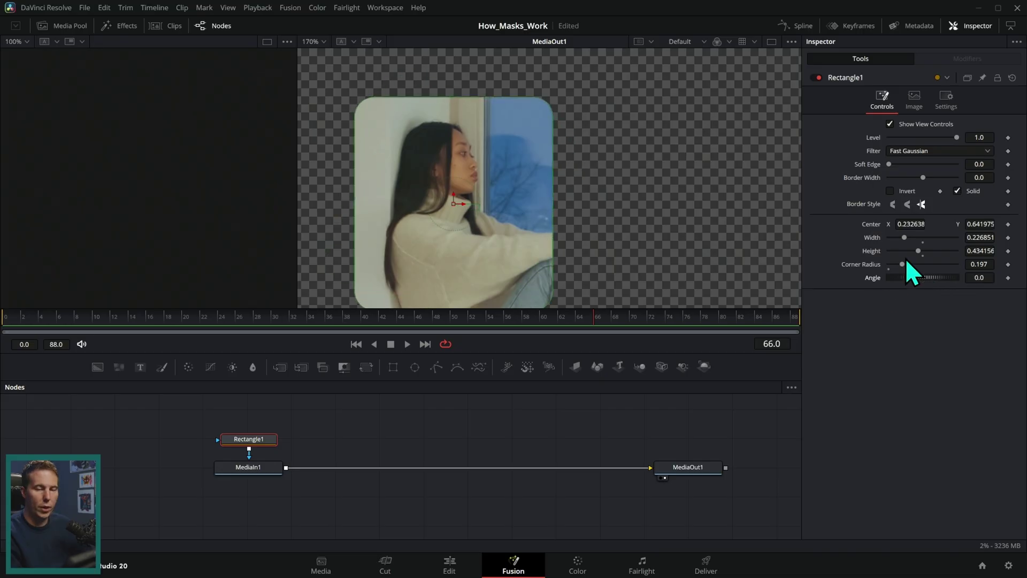
Step: Turn the rectangle mask into a hollow outline with a border width of about 0.019
click(957, 191)
drag(924, 178, 927, 178)
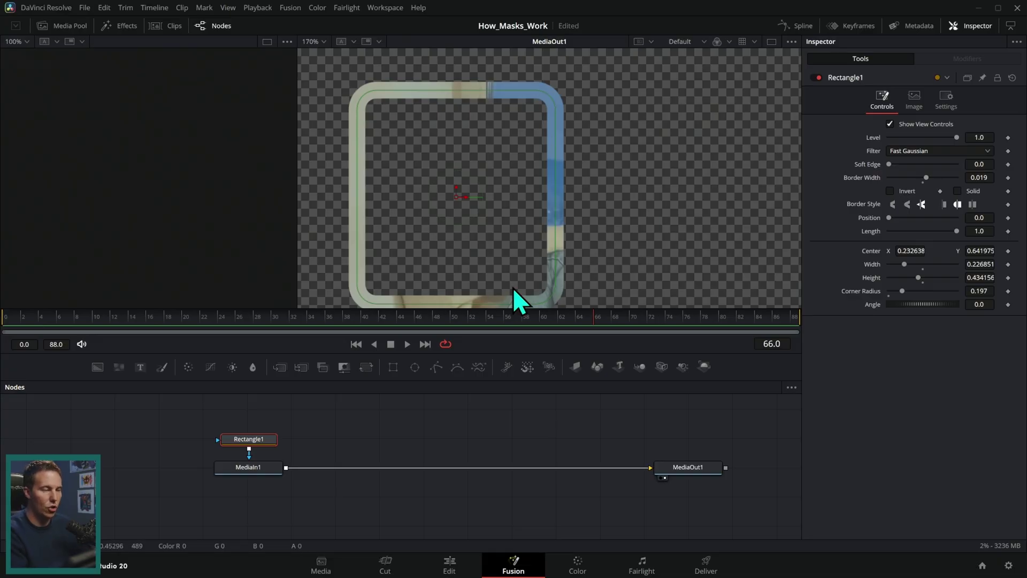
drag(613, 205, 610, 184)
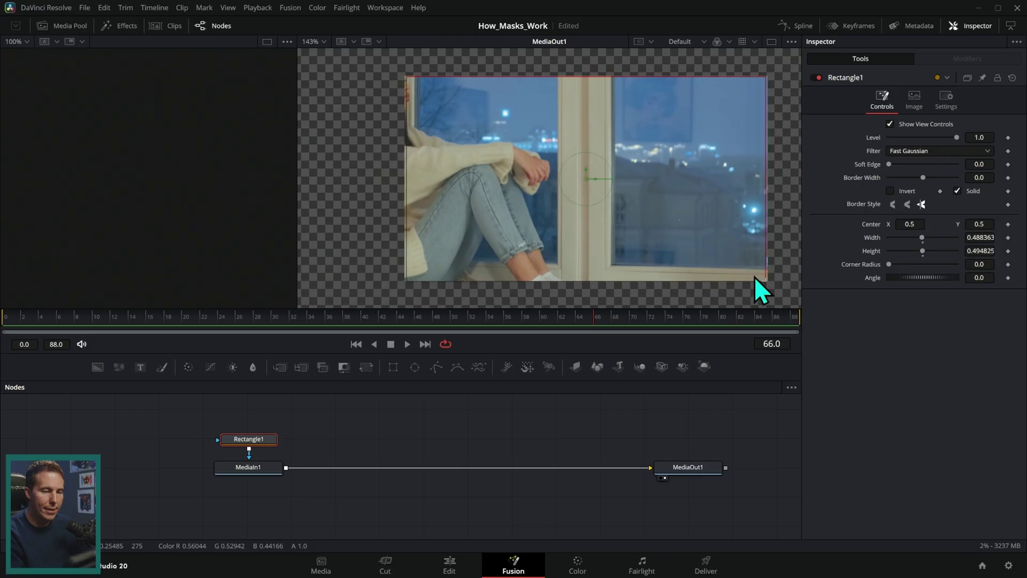
Step: Resize and reposition the rectangle mask around the woman's upper body, centred about 0.226, 0.659, about 0.234 wide and 0.438 high
drag(755, 278, 682, 243)
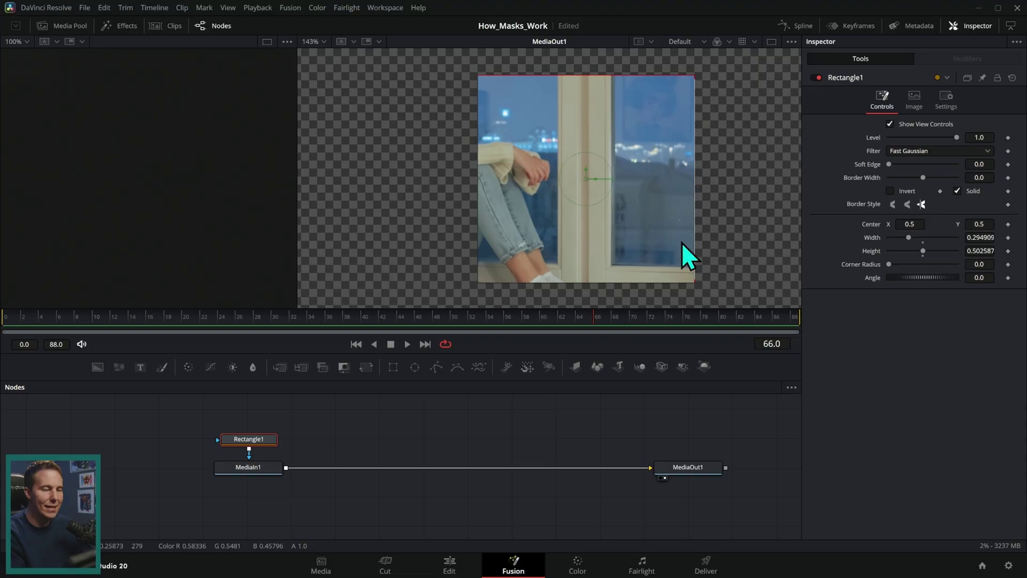
drag(549, 177, 414, 140)
drag(555, 175, 649, 218)
drag(614, 291, 593, 278)
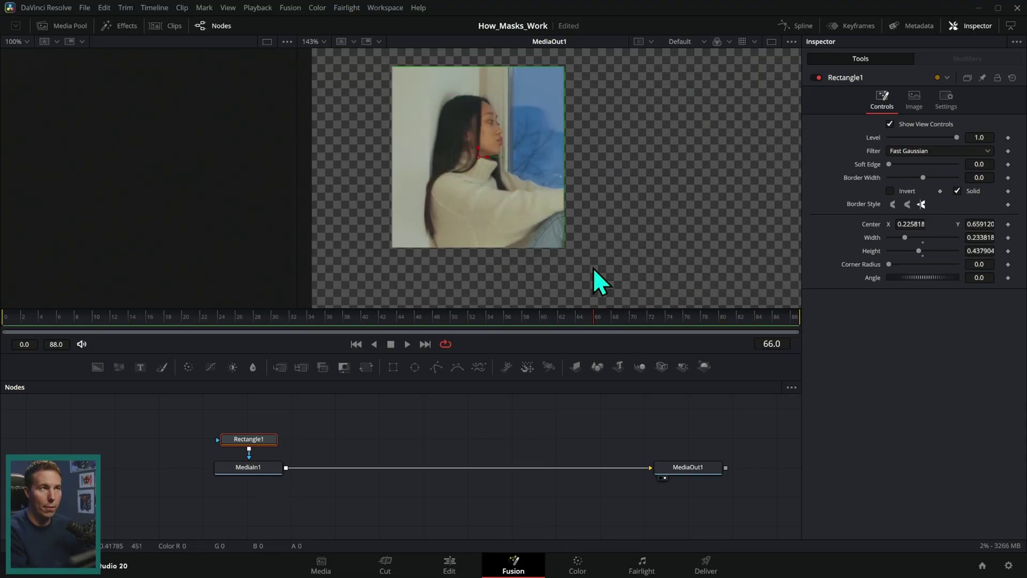
drag(520, 193, 514, 153)
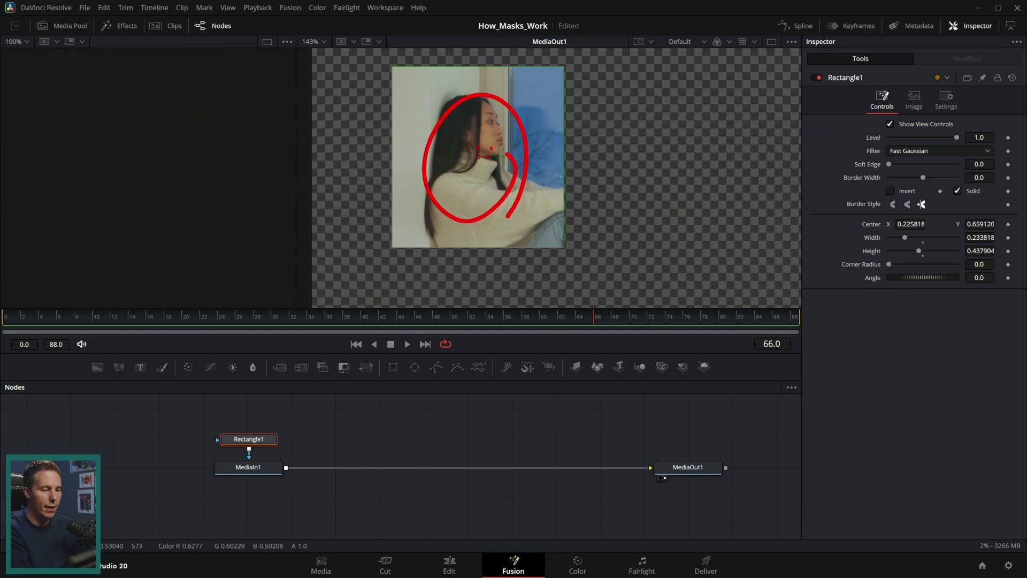
mouse_move(595, 216)
mouse_down()
mouse_move(682, 131)
mouse_move(692, 138)
mouse_up()
key(Escape)
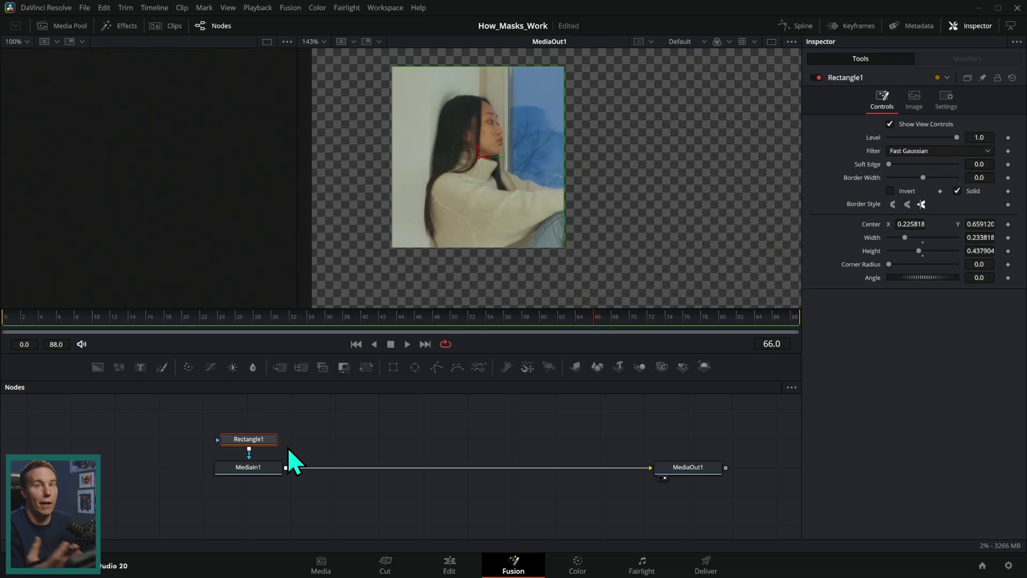
Step: Disconnect Rectangle1 from MediaIn1 to compare the unmasked image, and reconnect it to MediaIn1's mask input
scroll(429, 427, up, 3)
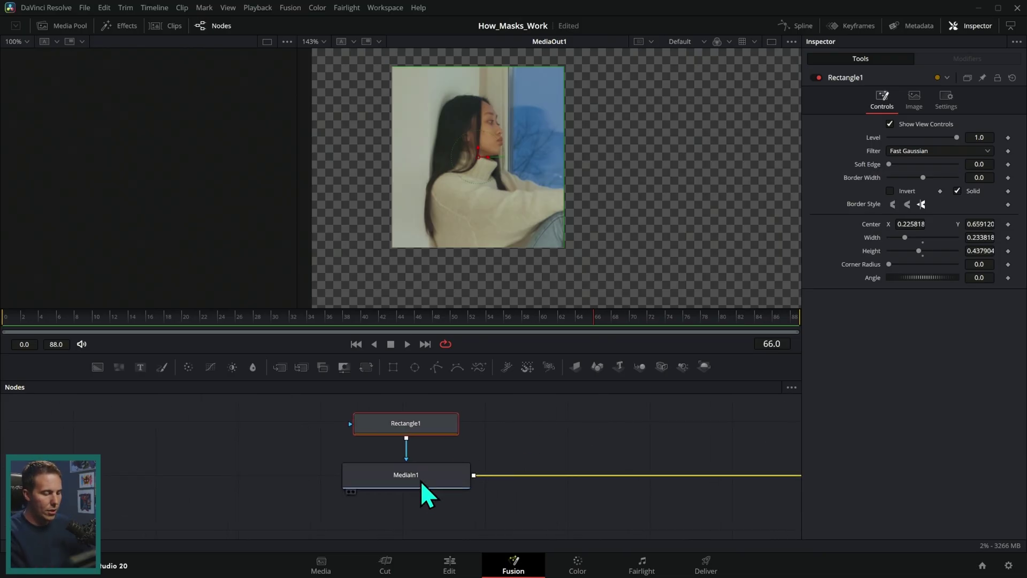
click(420, 480)
key(ctrl+z)
scroll(502, 208, down, 4)
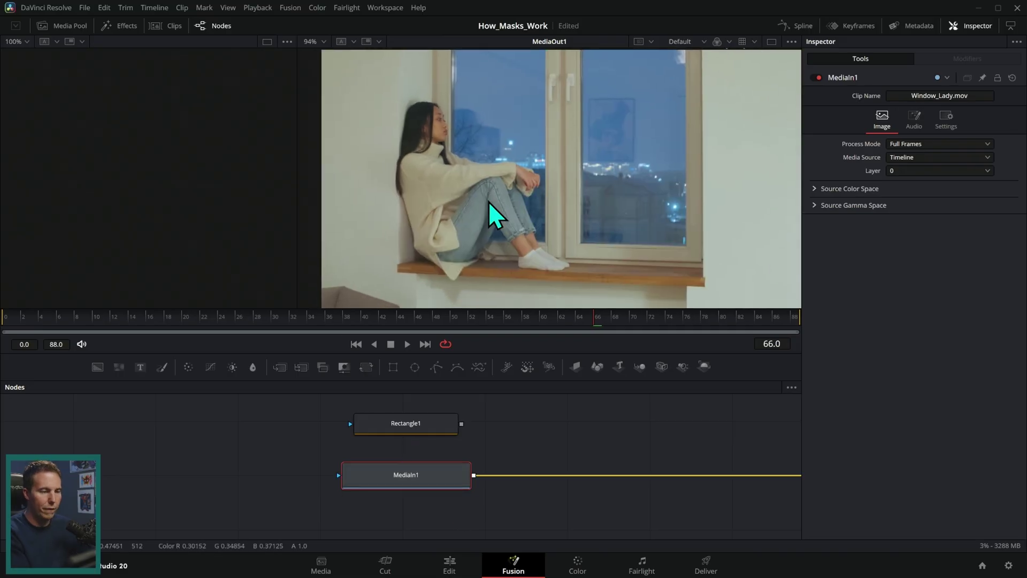
drag(461, 424, 338, 477)
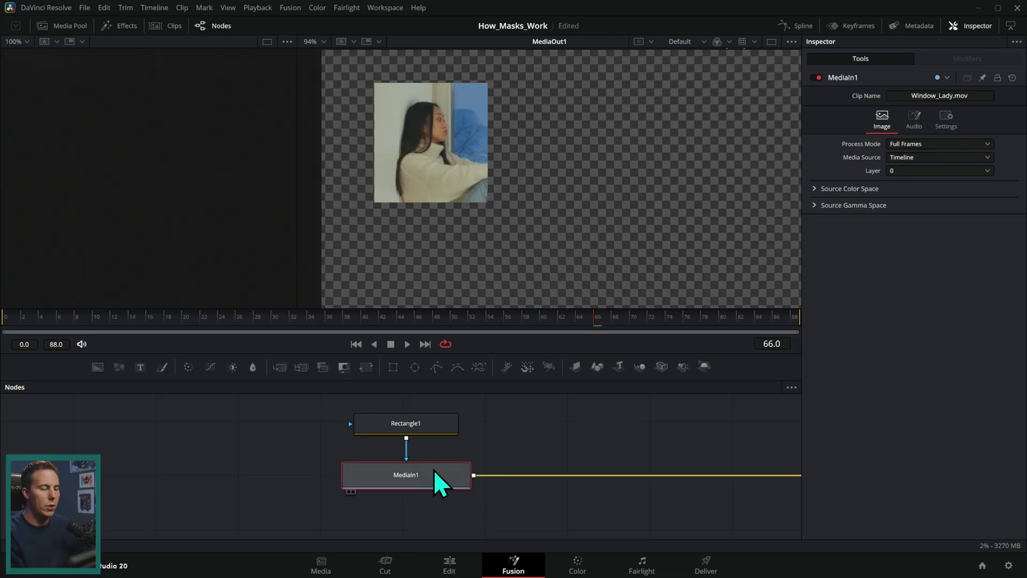
Step: Disconnect Rectangle1 from MediaIn1 and insert a Brightness Contrast node directly after MediaIn1
click(431, 422)
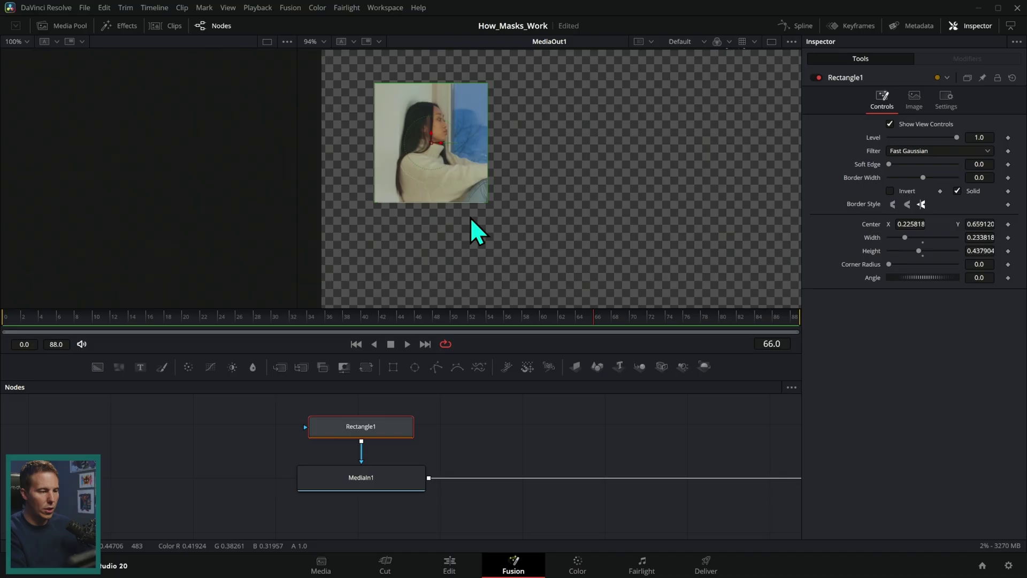
drag(361, 458, 452, 457)
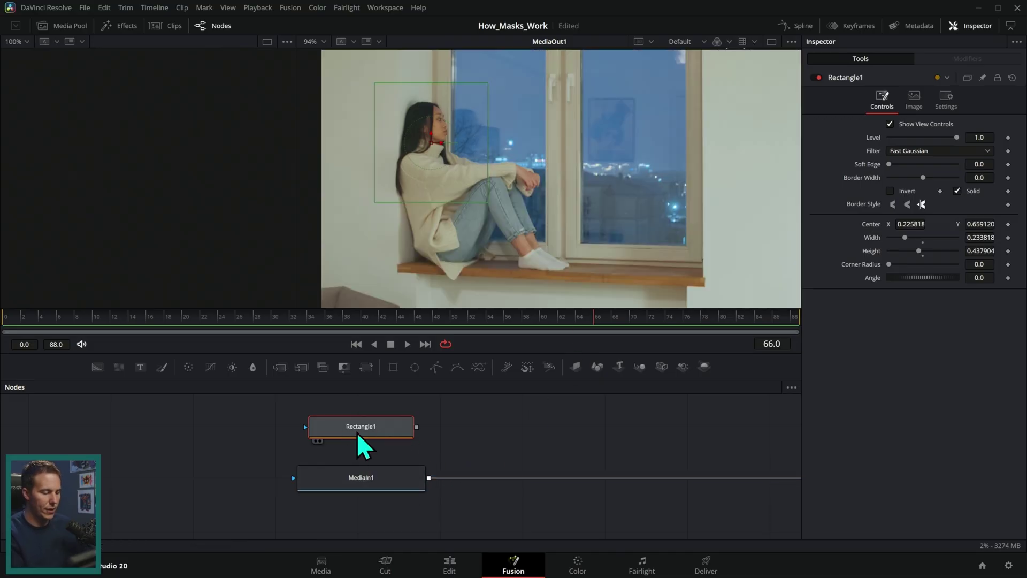
click(244, 497)
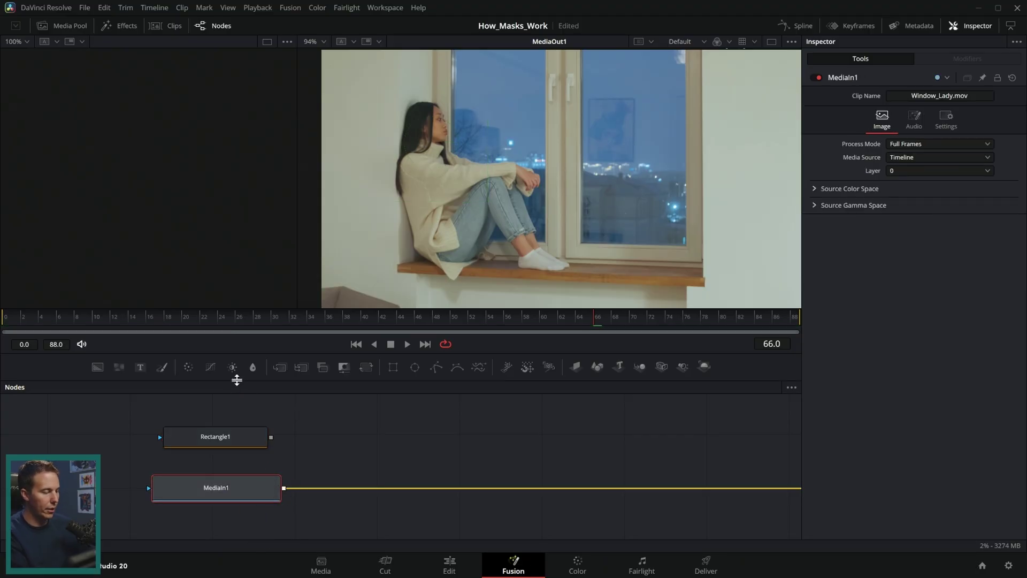
click(233, 368)
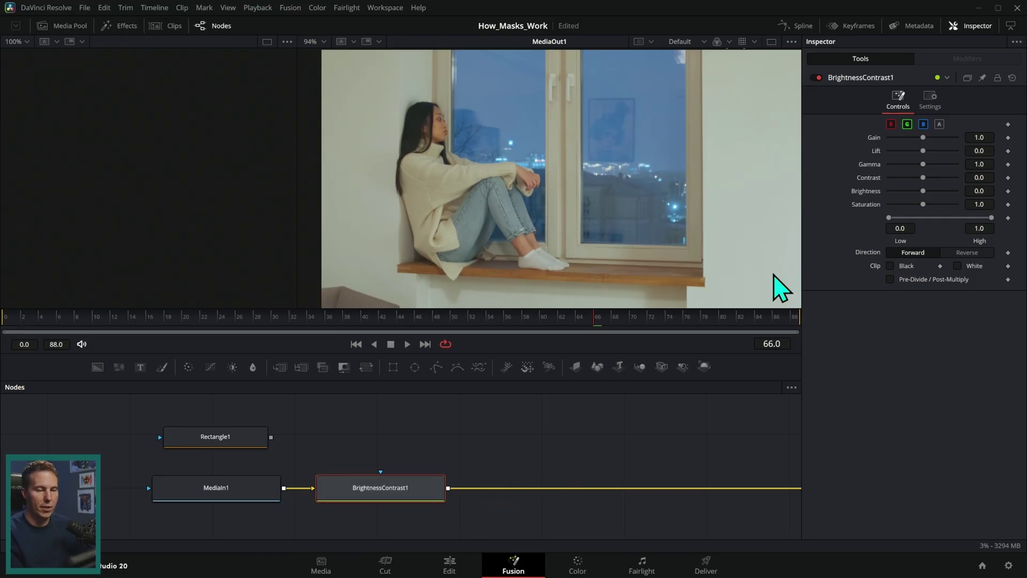
Step: Set the Brightness Contrast node's saturation to 0.0 and its contrast to 0.35
drag(923, 205, 870, 213)
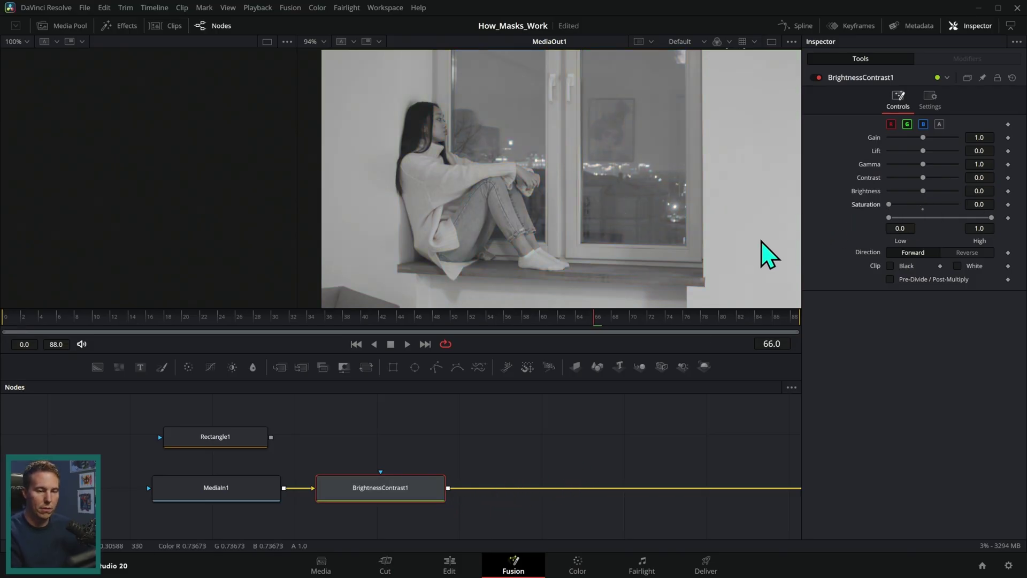
drag(923, 177, 933, 183)
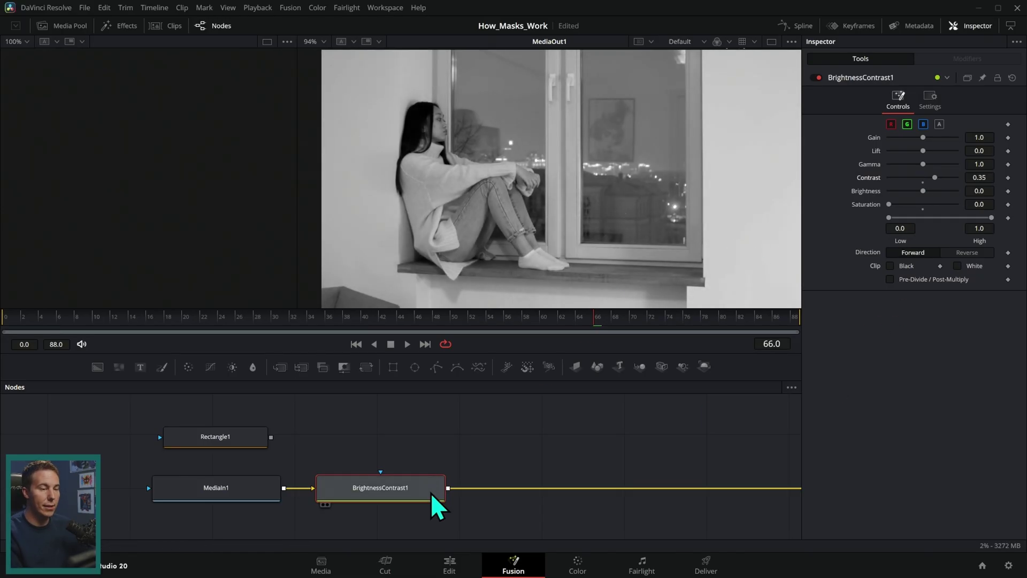
Step: Connect Rectangle1 to BrightnessContrast1's effect mask and enlarge the rectangle to about 0.304 wide and 0.591 high around the woman
drag(255, 444, 381, 472)
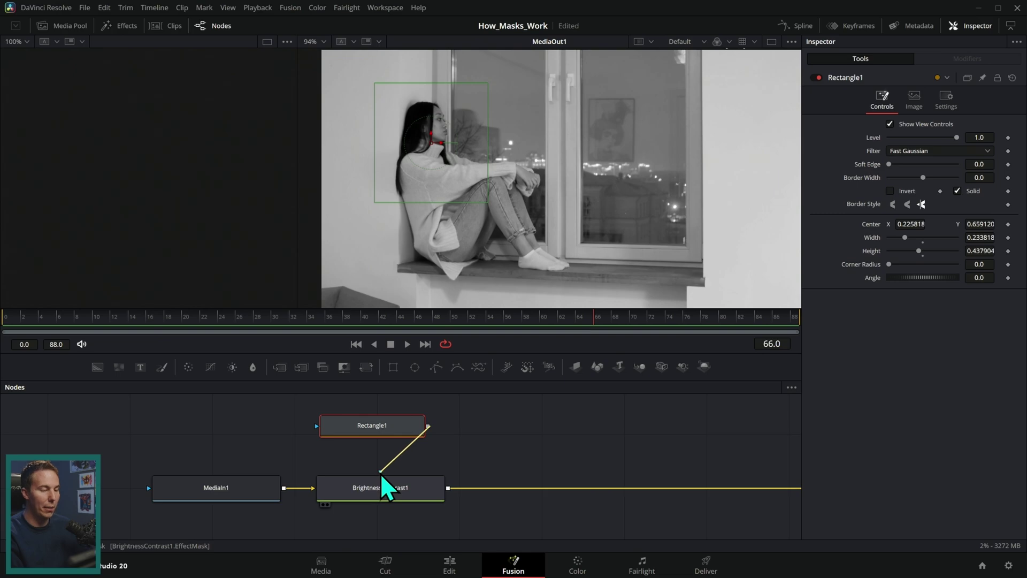
mouse_move(455, 153)
mouse_down()
mouse_move(494, 191)
mouse_move(624, 166)
mouse_move(443, 149)
mouse_up()
drag(498, 208, 525, 239)
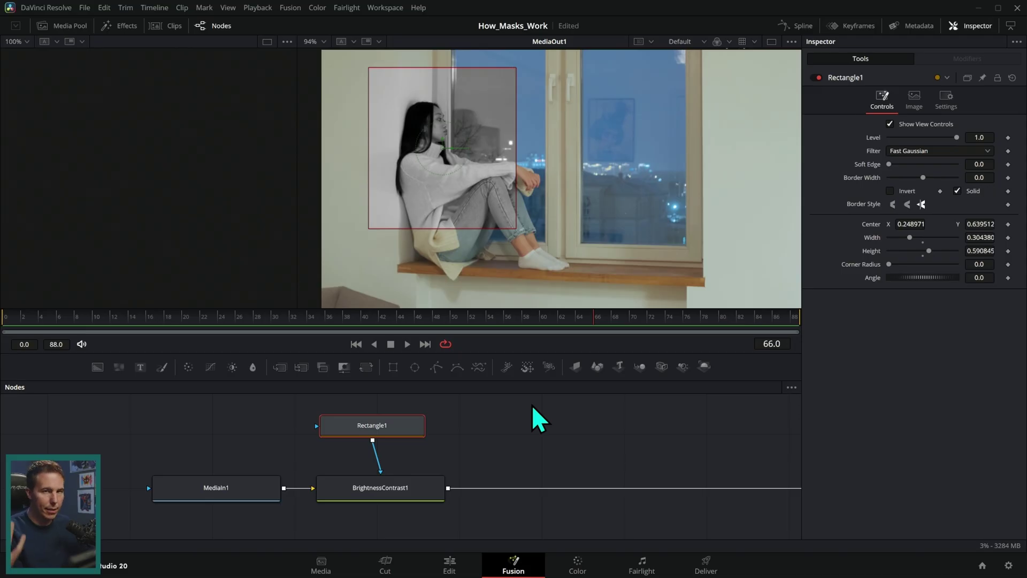
click(384, 495)
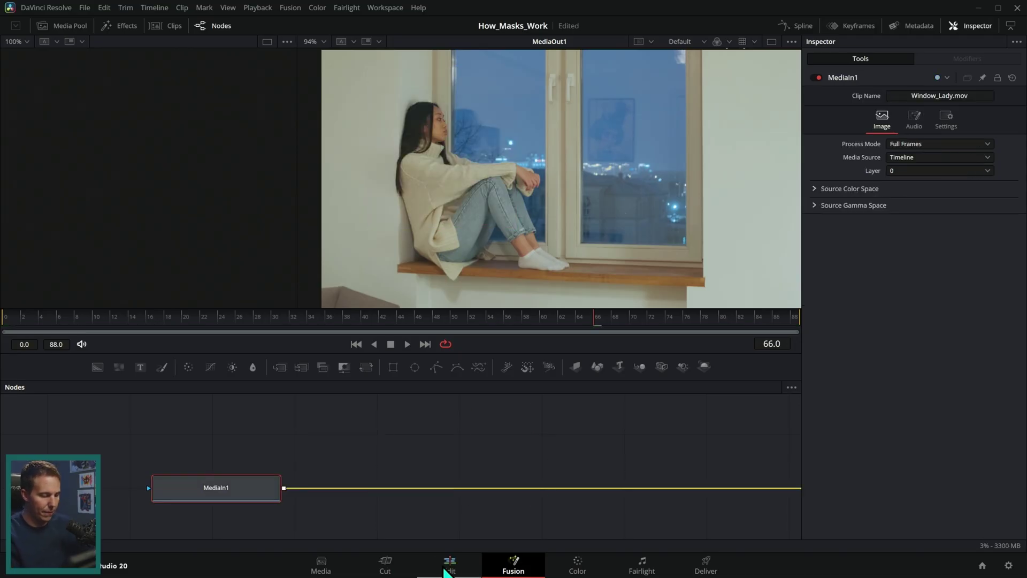
Step: Switch to the Edit page and reset the Fusion composition of the first Window_Lady clip
click(449, 564)
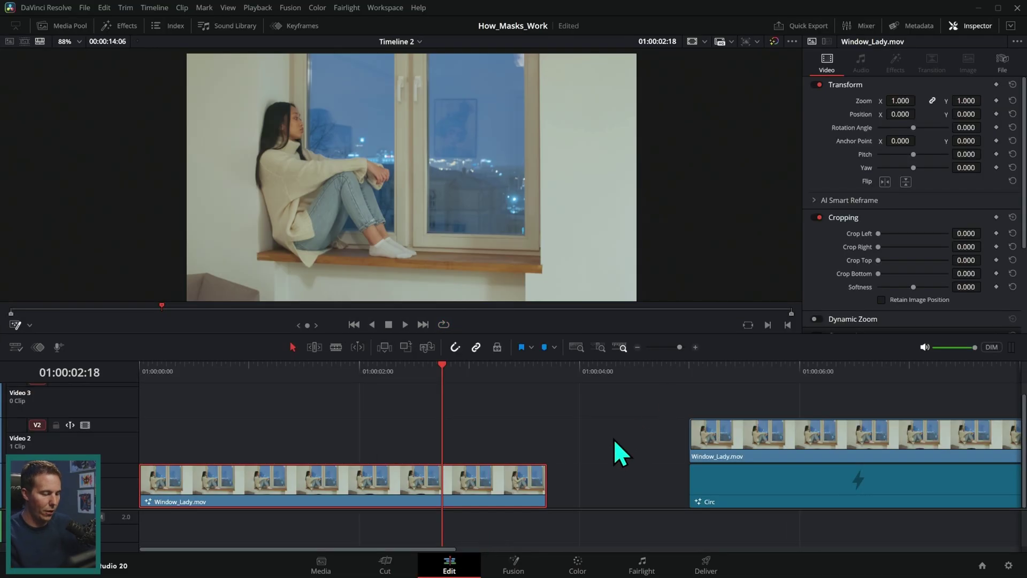
right_click(493, 483)
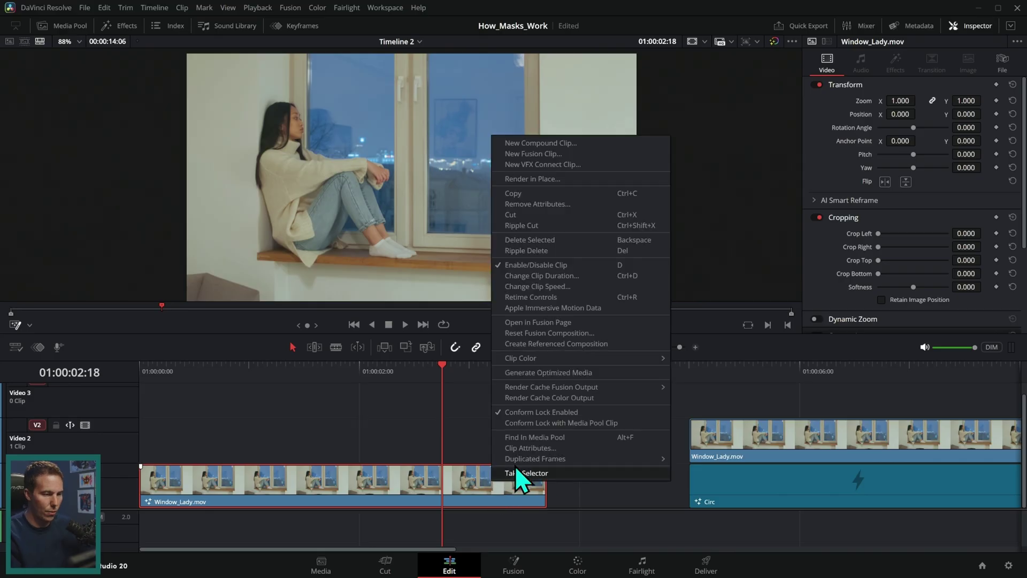
click(572, 332)
click(606, 326)
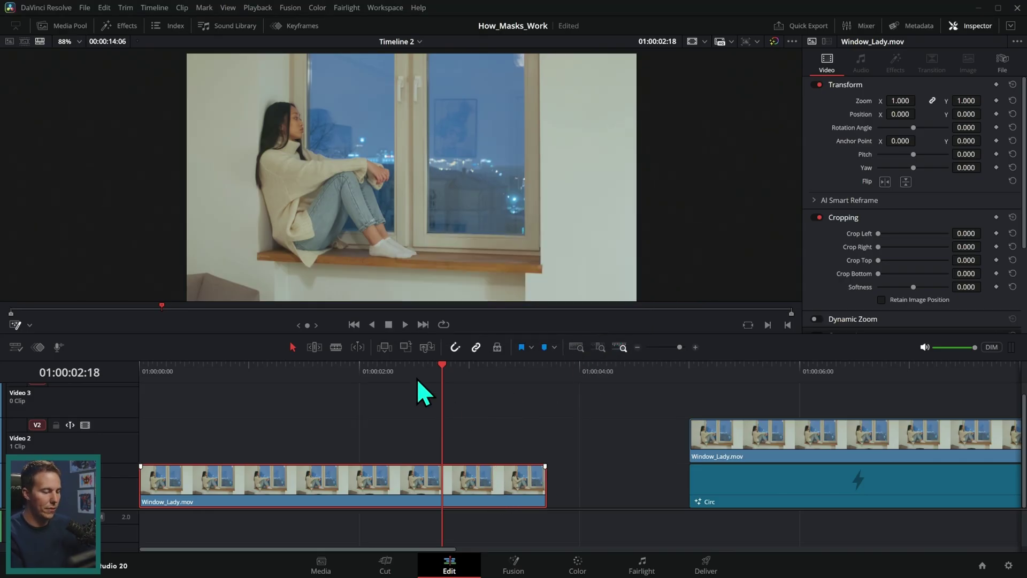
Step: Move the playhead to 01:00:02:08, open the clip on the Color page and hide the clip thumbnails
drag(425, 381, 392, 383)
drag(478, 400, 396, 423)
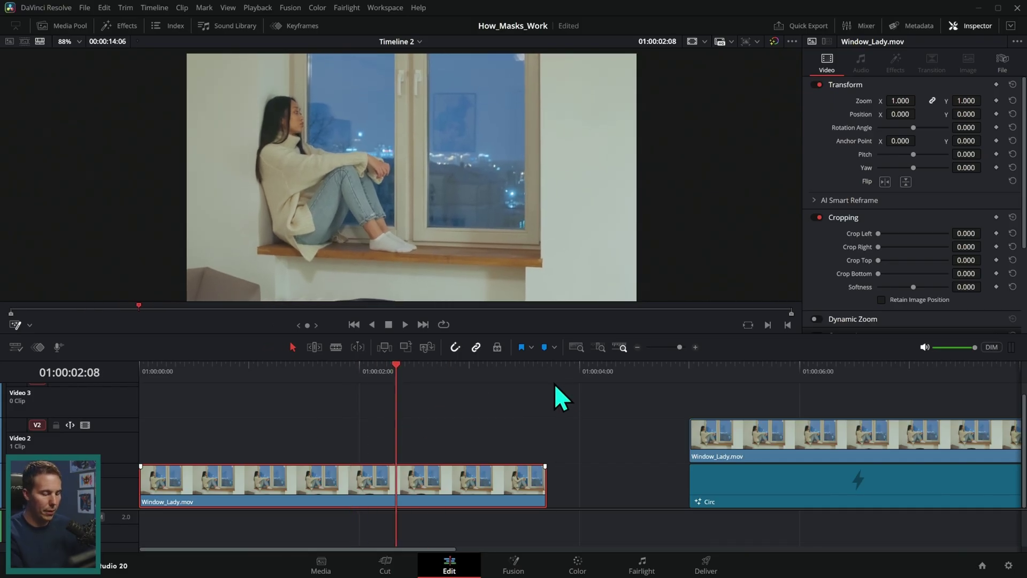
click(577, 573)
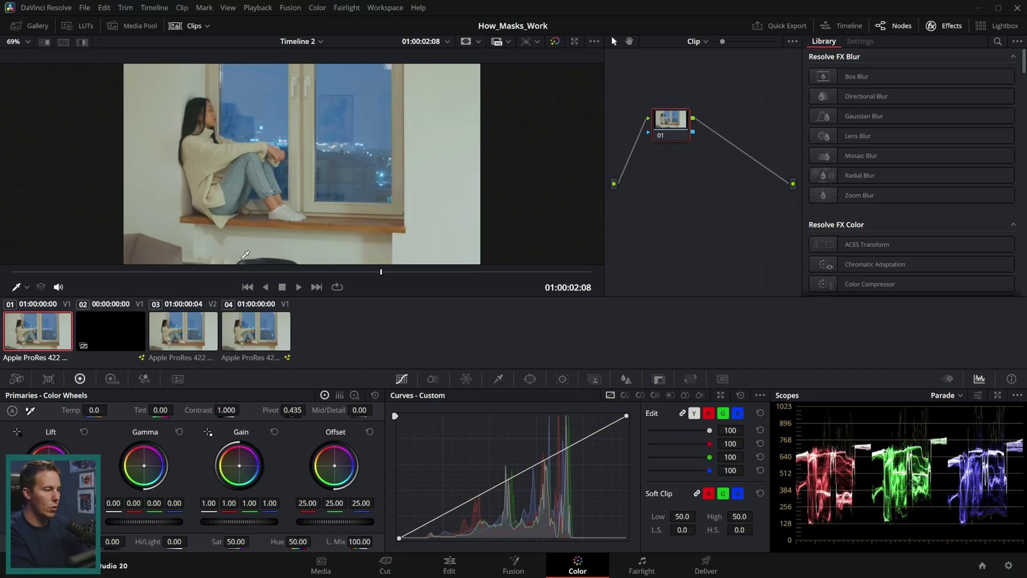
click(189, 26)
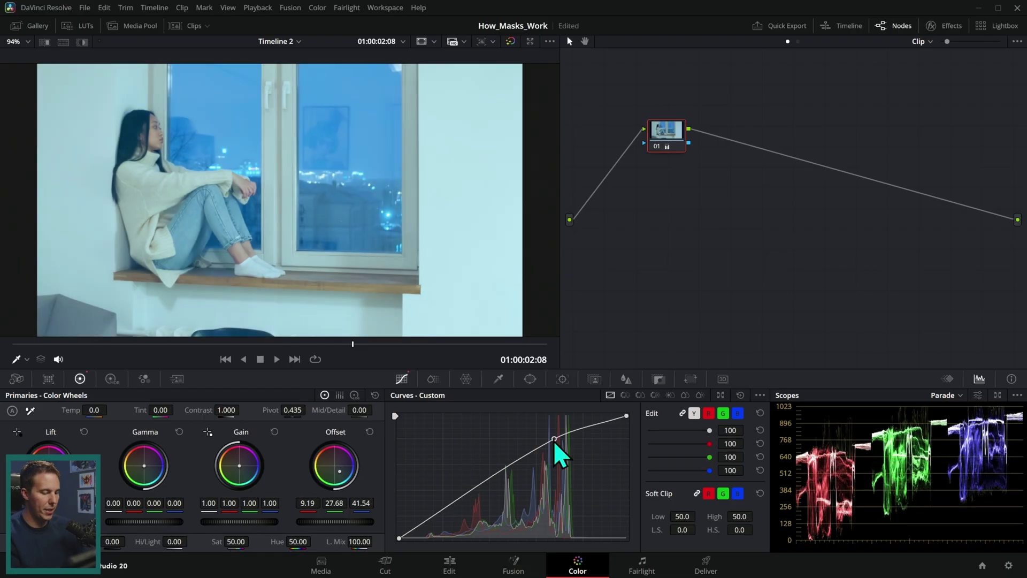
Step: Grade the clip cool blue with an S-shaped custom curve, saturation 35.20 and offset values 0.14, 28.01 and 61.65
drag(448, 507, 449, 523)
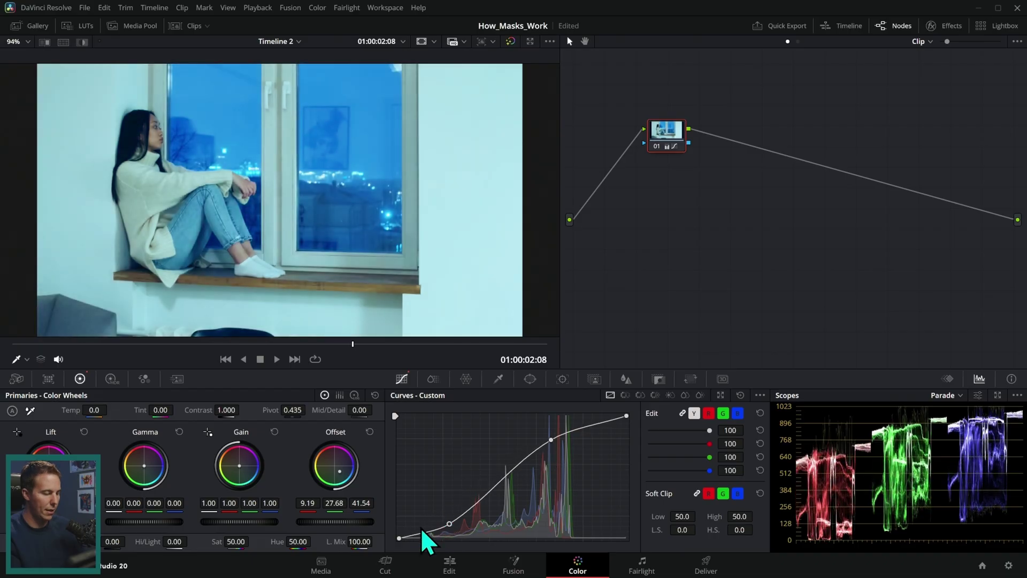
drag(236, 542, 215, 537)
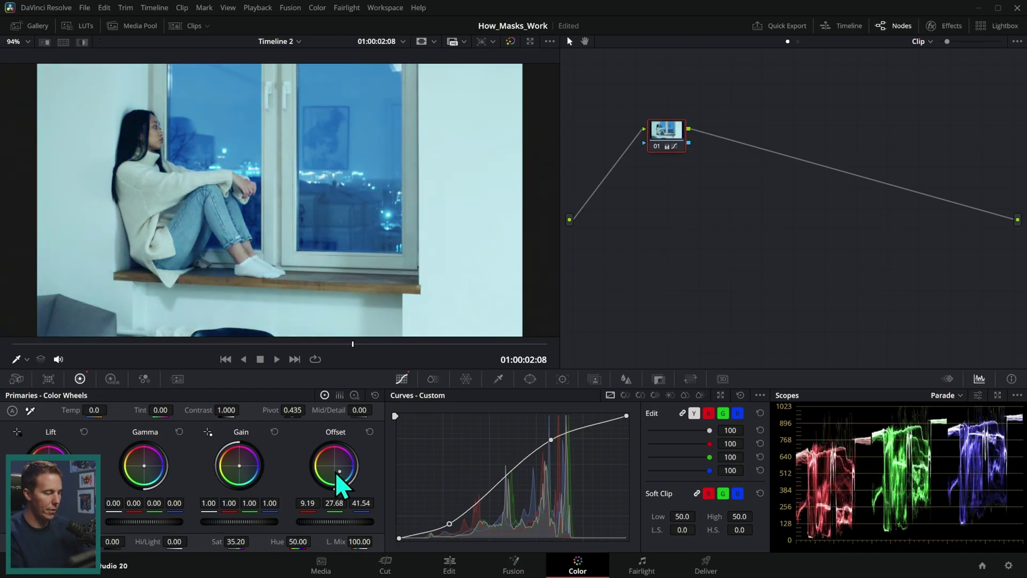
drag(337, 473, 346, 475)
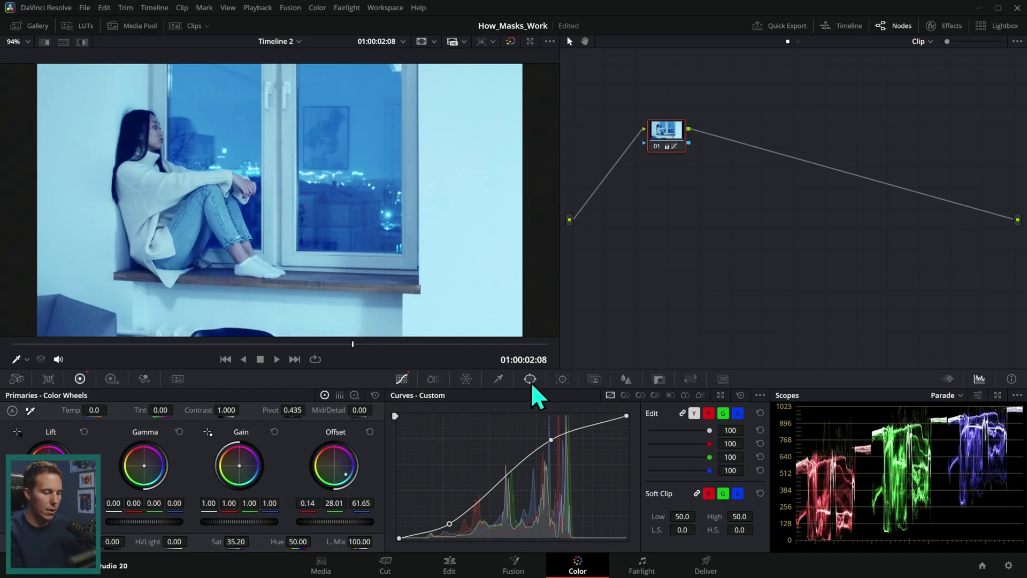
Step: Limit the grade with a linear power window, set Soft 3 to about 2.07, and stretch its corners around the window area
click(530, 379)
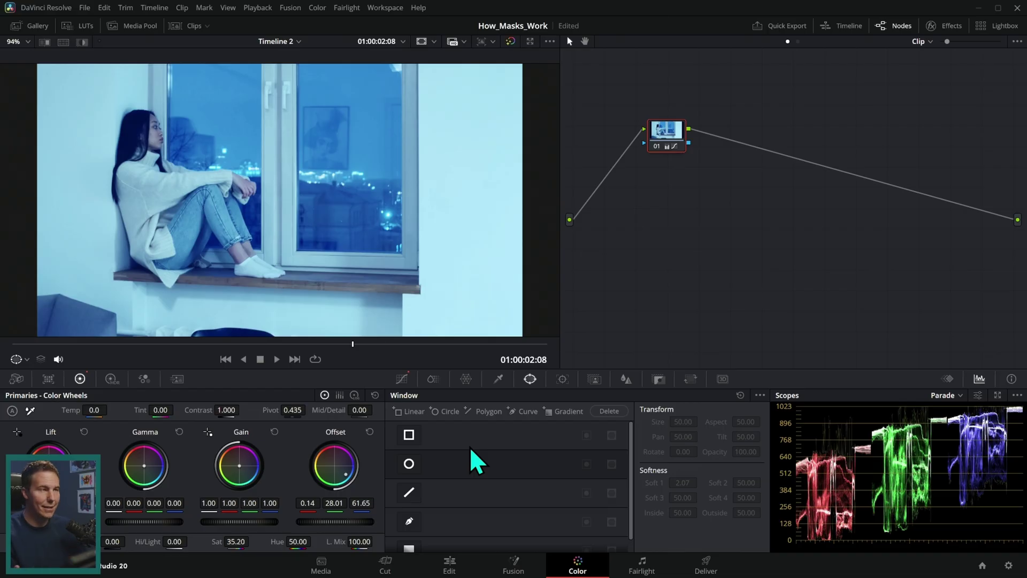
click(409, 435)
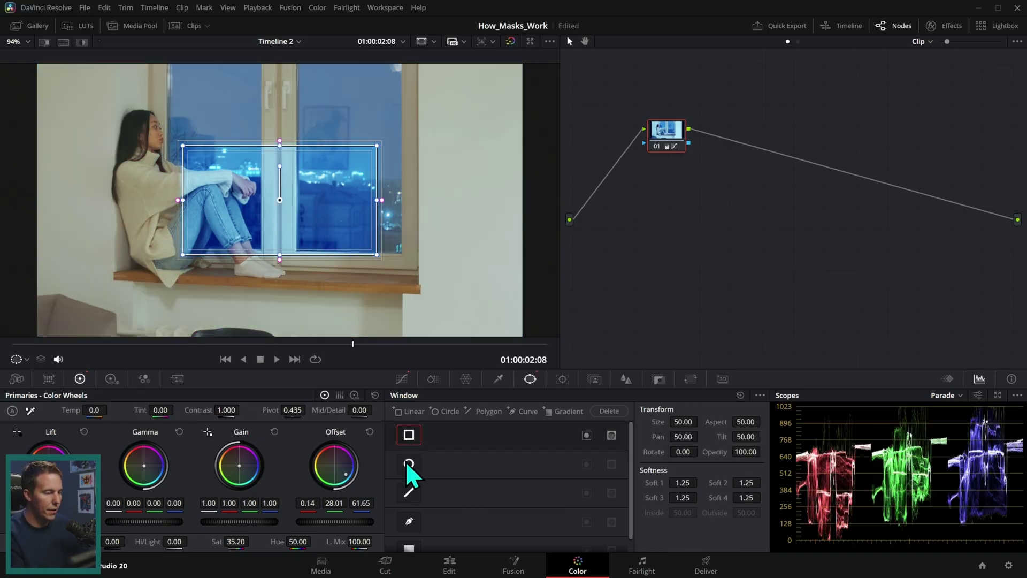
drag(382, 201, 386, 202)
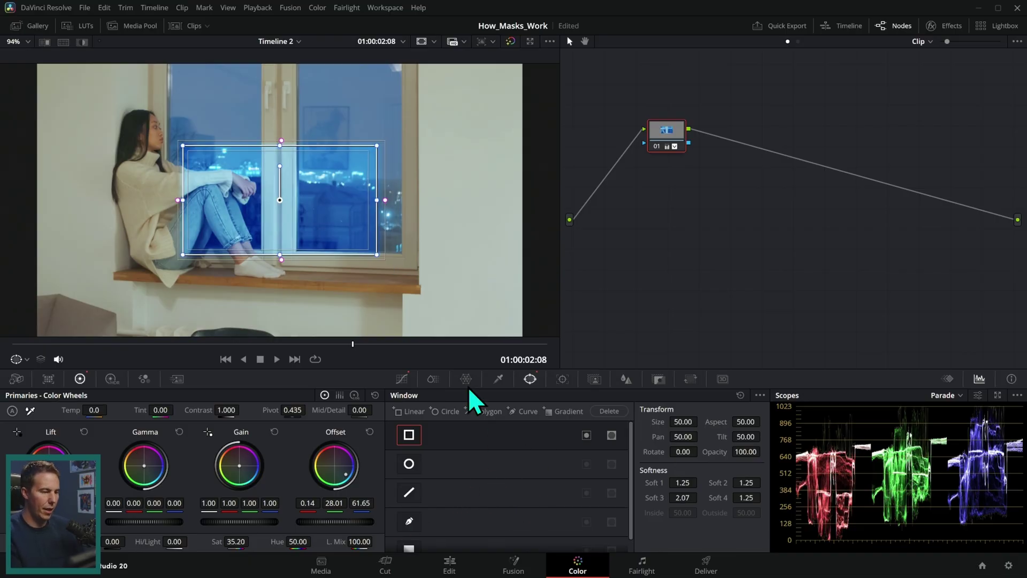
drag(378, 257, 463, 312)
drag(377, 145, 442, 81)
drag(188, 146, 175, 101)
drag(185, 255, 134, 317)
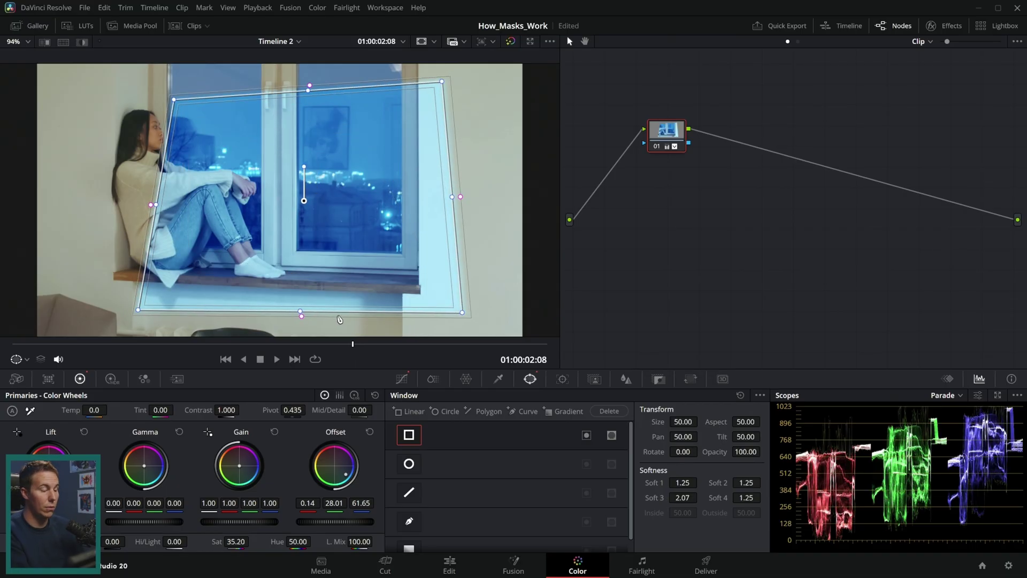
drag(463, 312, 433, 306)
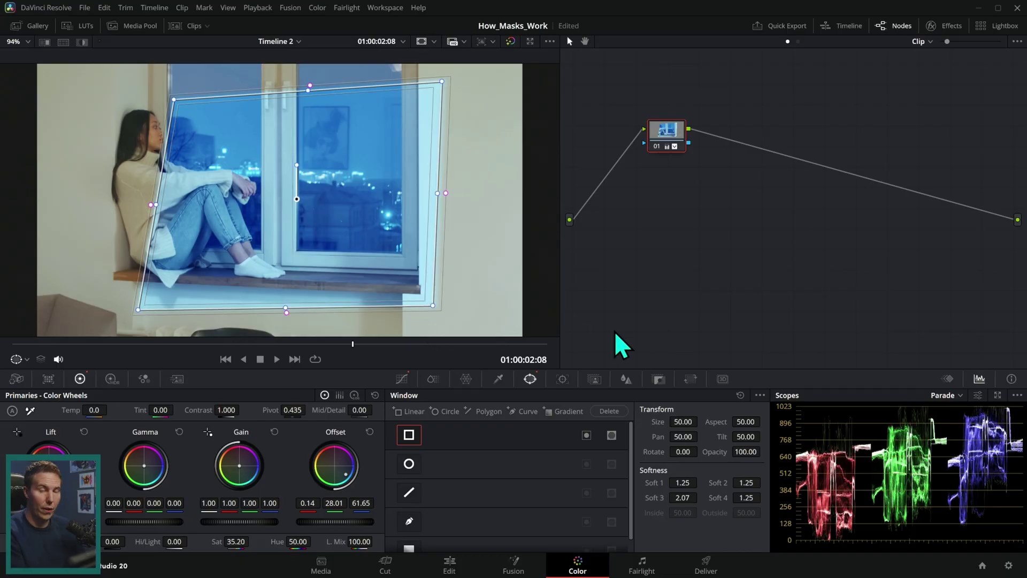
Step: Replace the linear window with a circle window, enlarged and placed at about pan 51.37, tilt 49.61
click(411, 438)
click(411, 465)
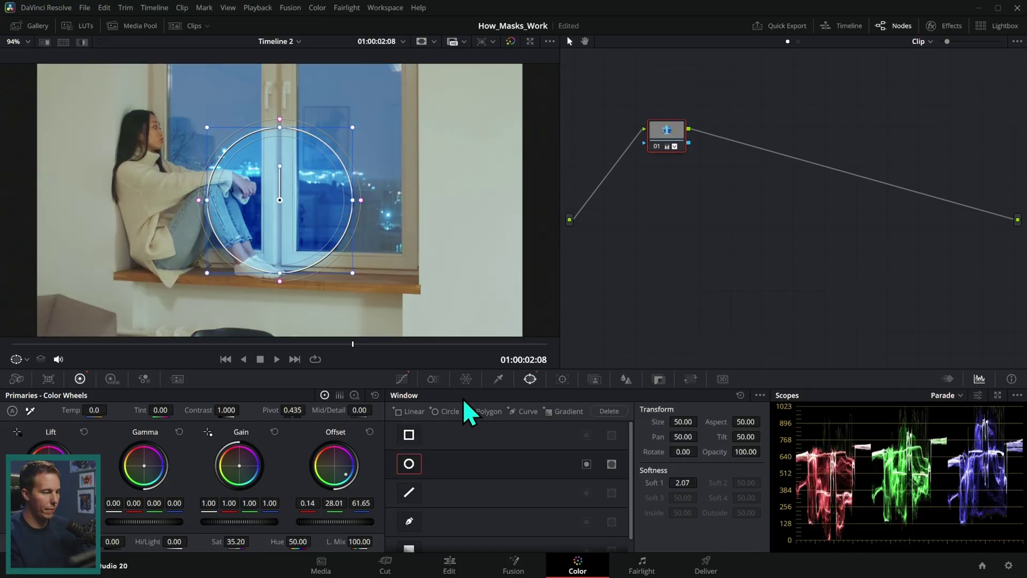
drag(314, 221, 188, 189)
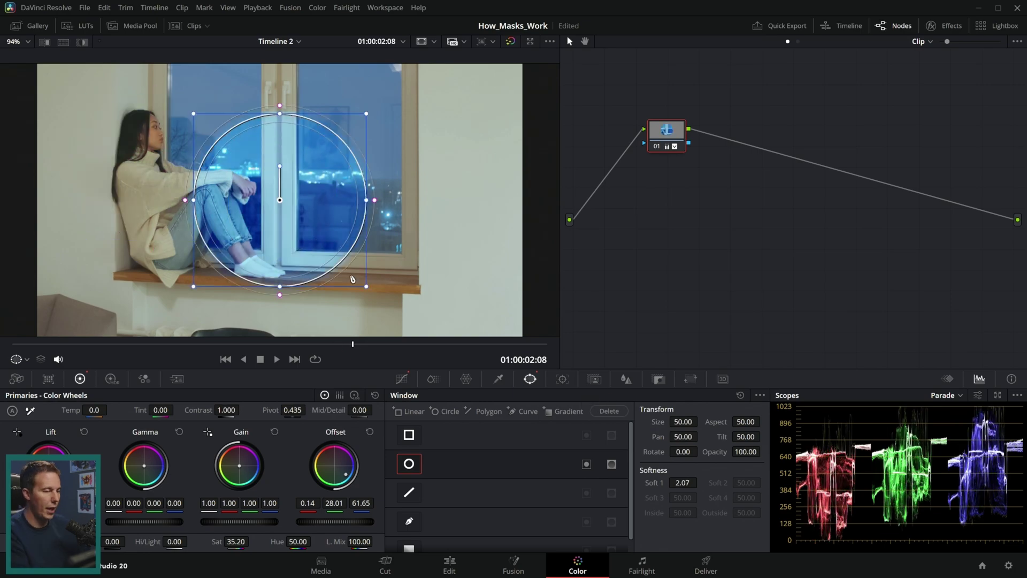
drag(255, 198, 291, 221)
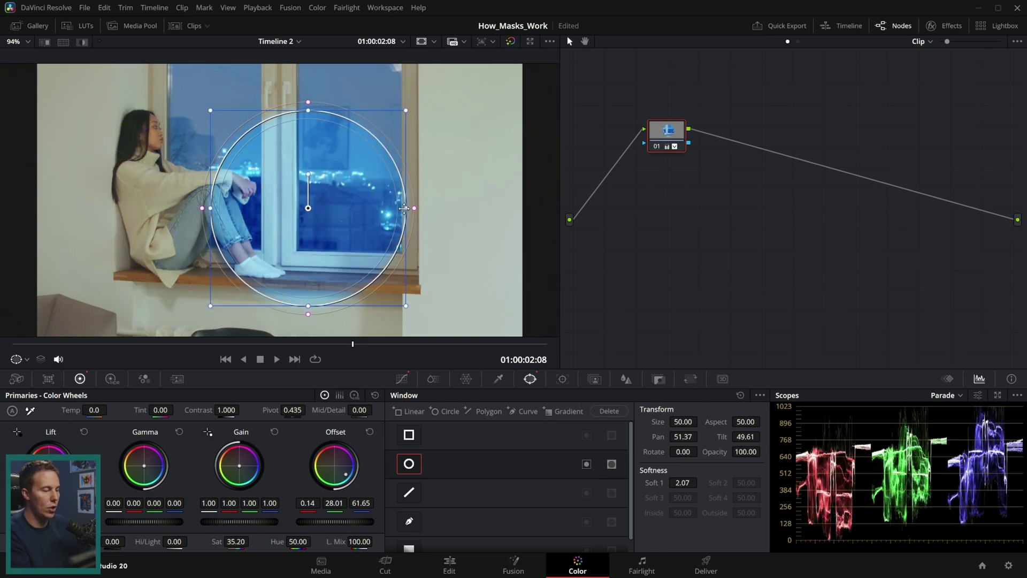
Step: Reshape the circle window into an oval of about size 39.01 and aspect 39.03, rotated 18.24, with softness 24.19
drag(406, 211, 353, 226)
drag(312, 172, 396, 199)
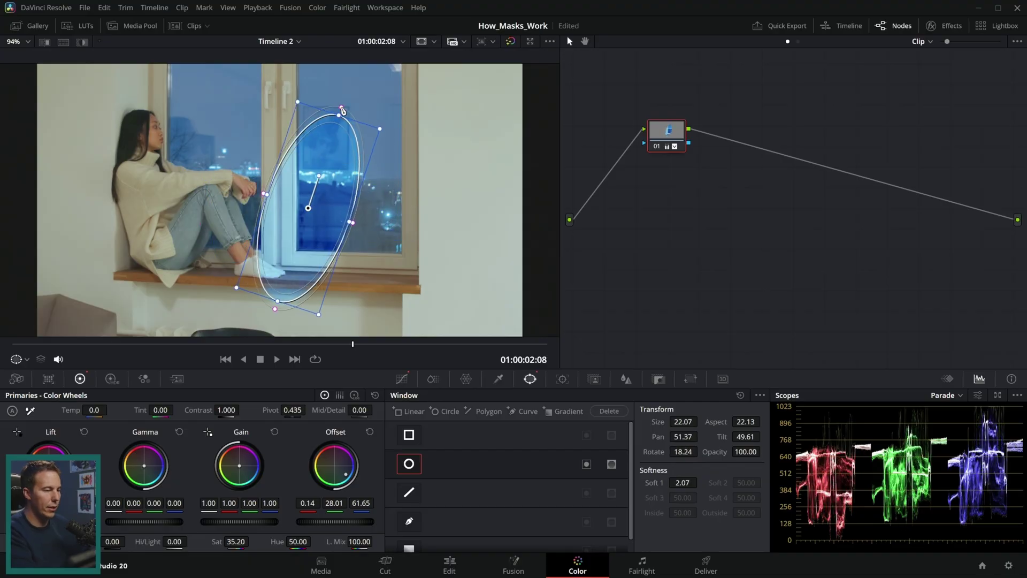
drag(342, 108, 354, 68)
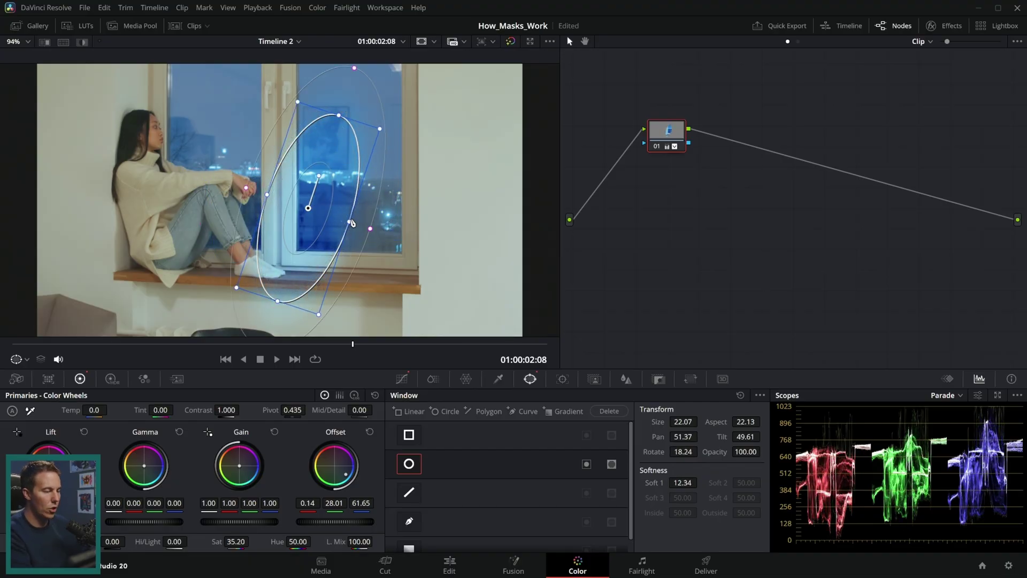
drag(350, 222, 470, 259)
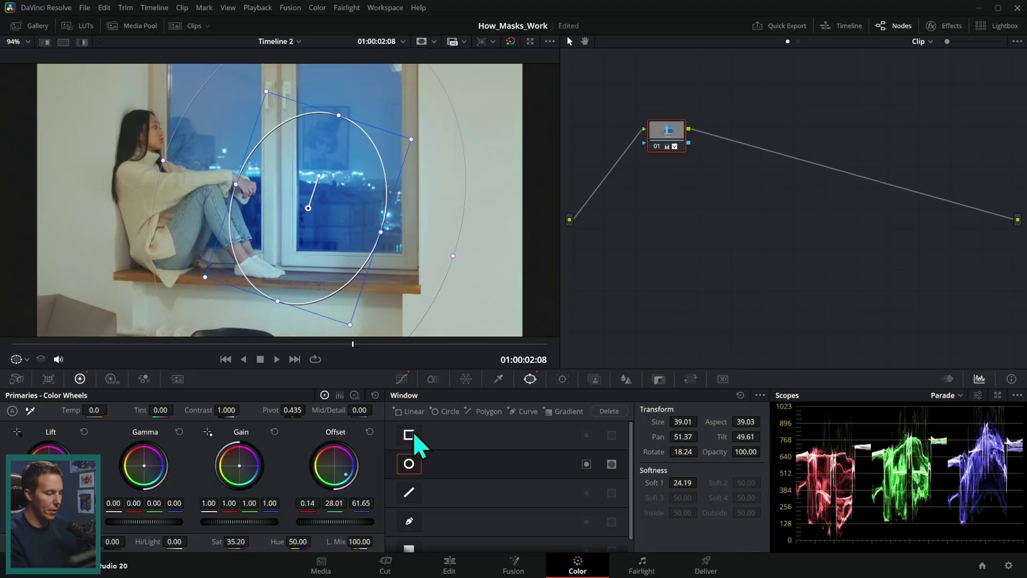
Step: Darken the masked grade to gamma -0.07 and gain 0.40, and move the oval to about pan 56.18, tilt 49.87 with softness 8.64
drag(172, 521, 142, 521)
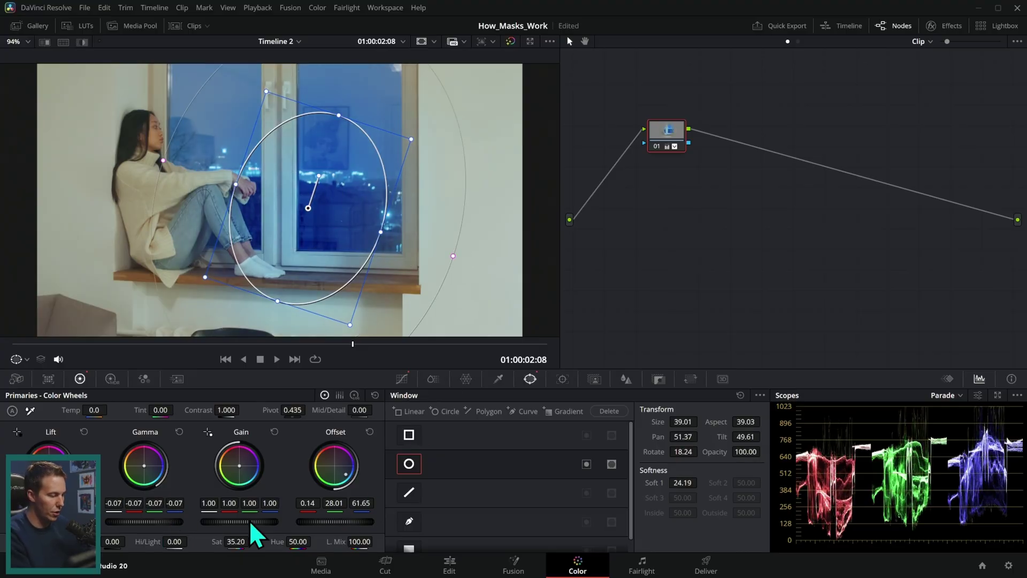
drag(271, 521, 300, 530)
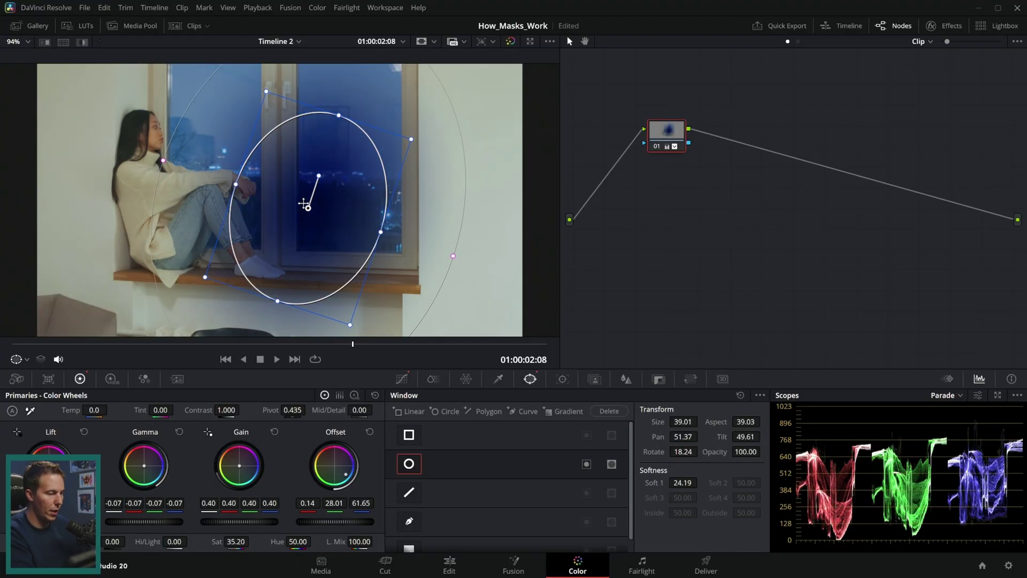
drag(308, 233, 369, 245)
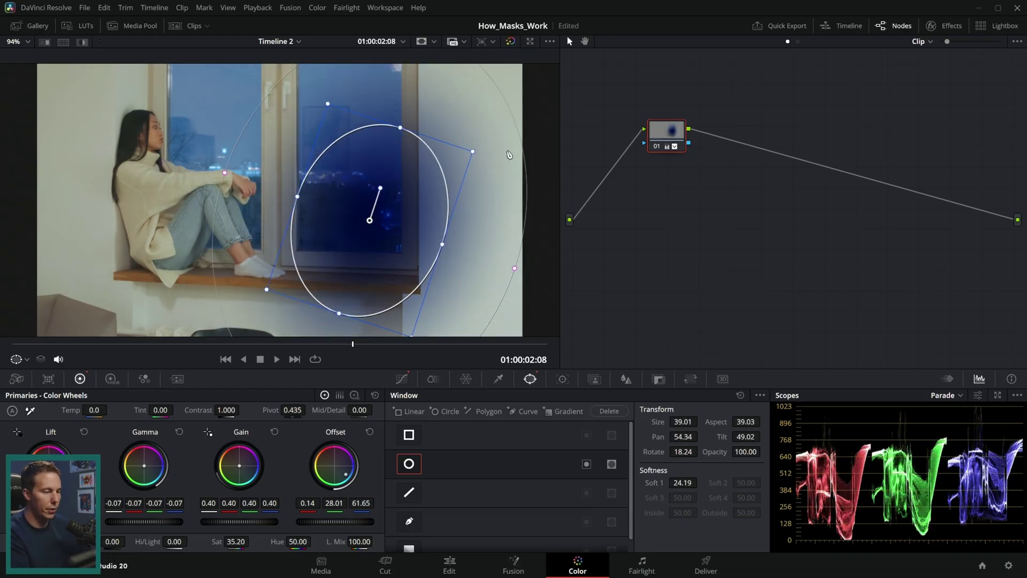
drag(515, 268, 471, 262)
drag(405, 269, 408, 235)
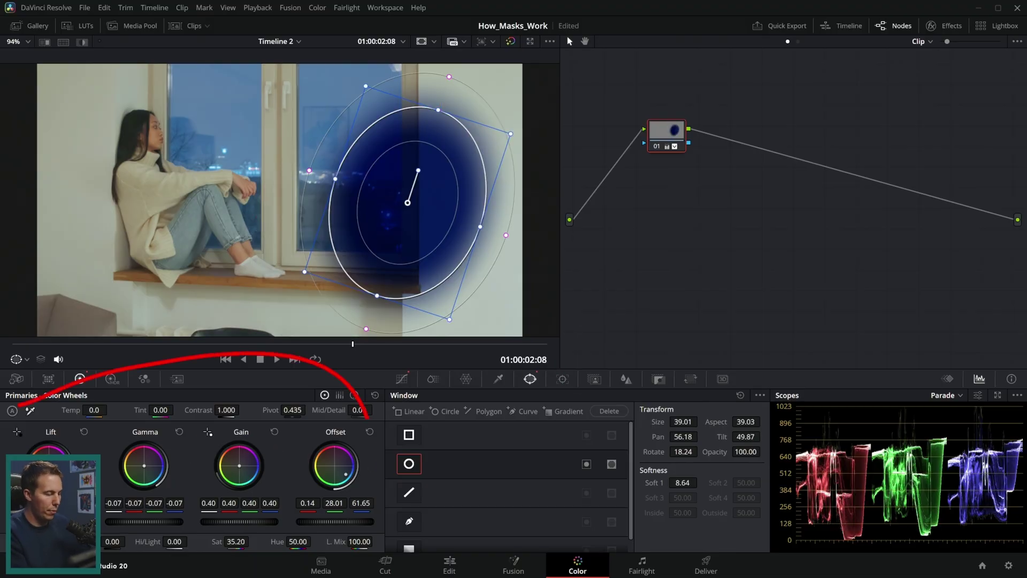
Step: Reset the power windows and the whole grade of node 01
click(402, 379)
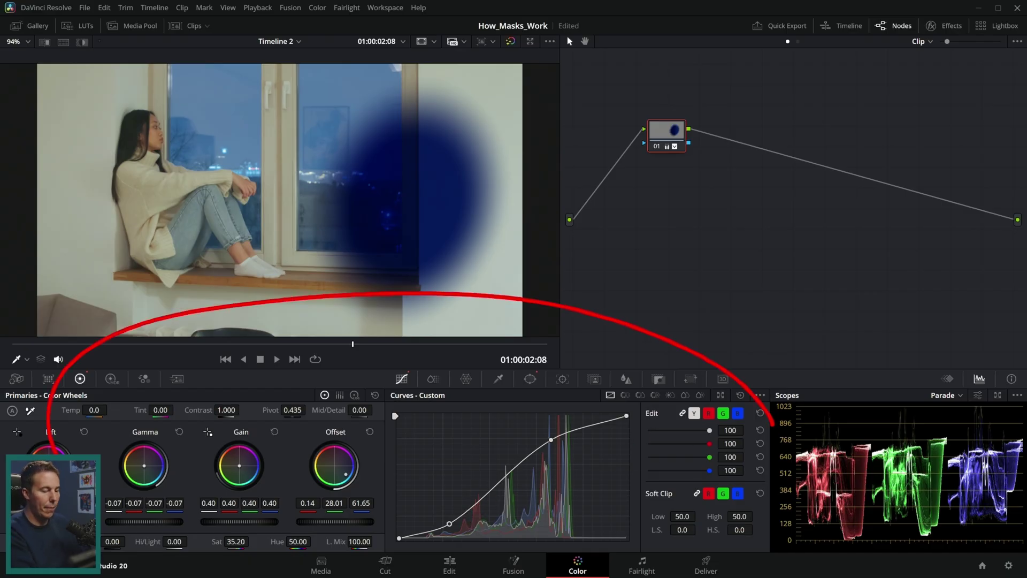
click(530, 380)
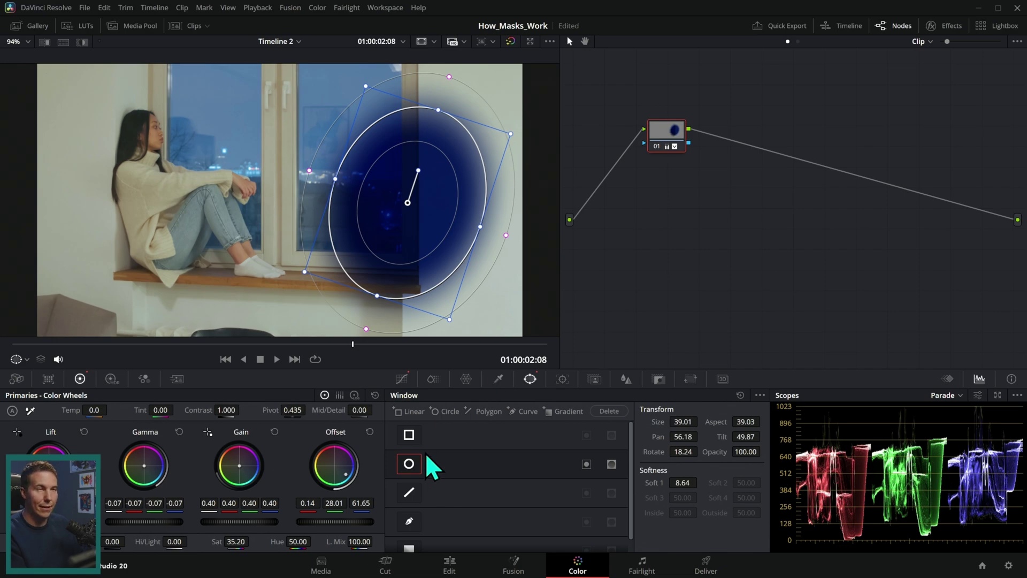
click(741, 395)
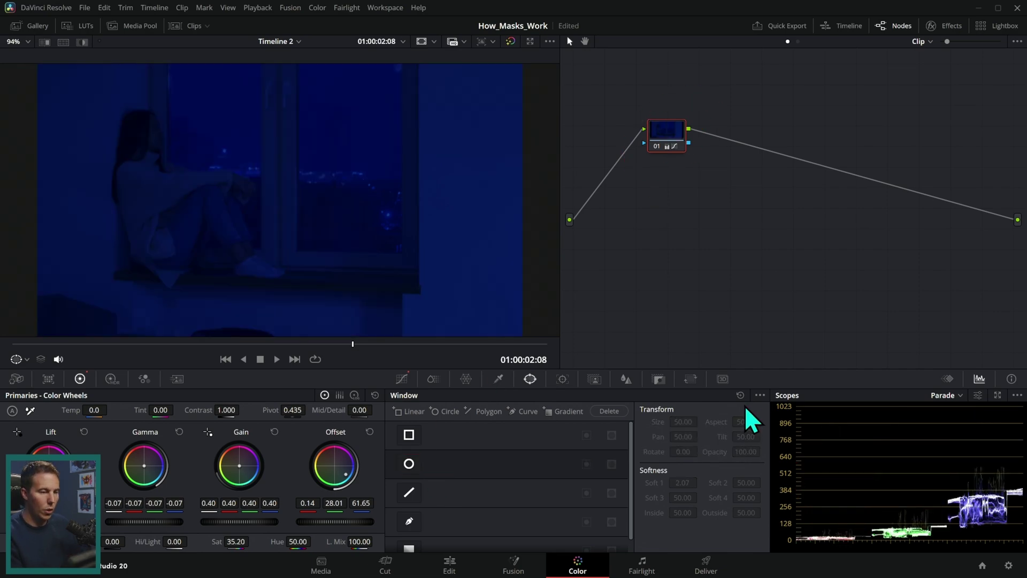
right_click(667, 139)
click(709, 146)
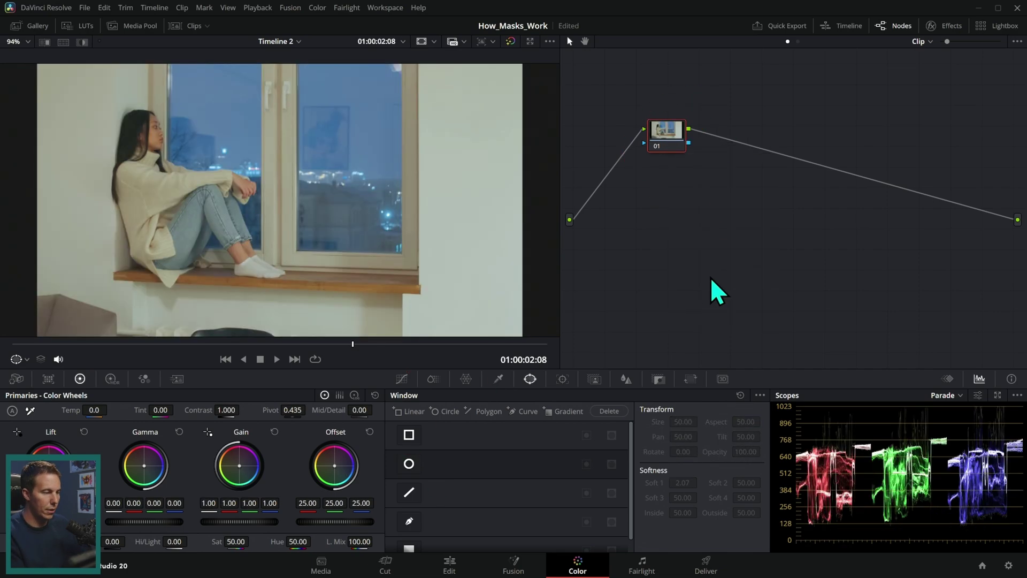
Step: Grade node 01 with gain 1.11, slightly lowered lift, gamma -0.01, temperature 250.0 and tint 26.50
click(401, 379)
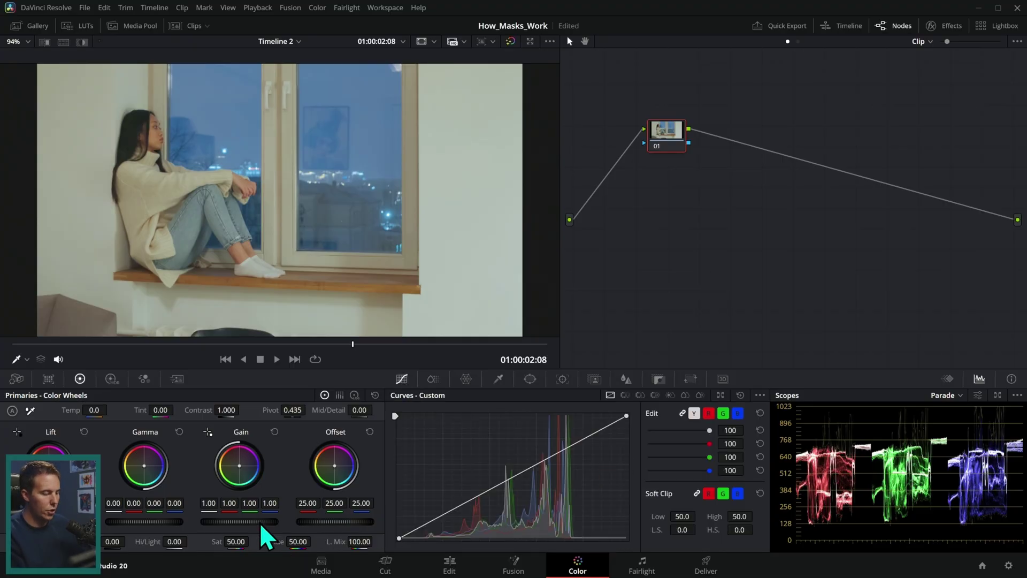
drag(239, 522, 260, 522)
drag(73, 522, 57, 522)
drag(160, 522, 157, 522)
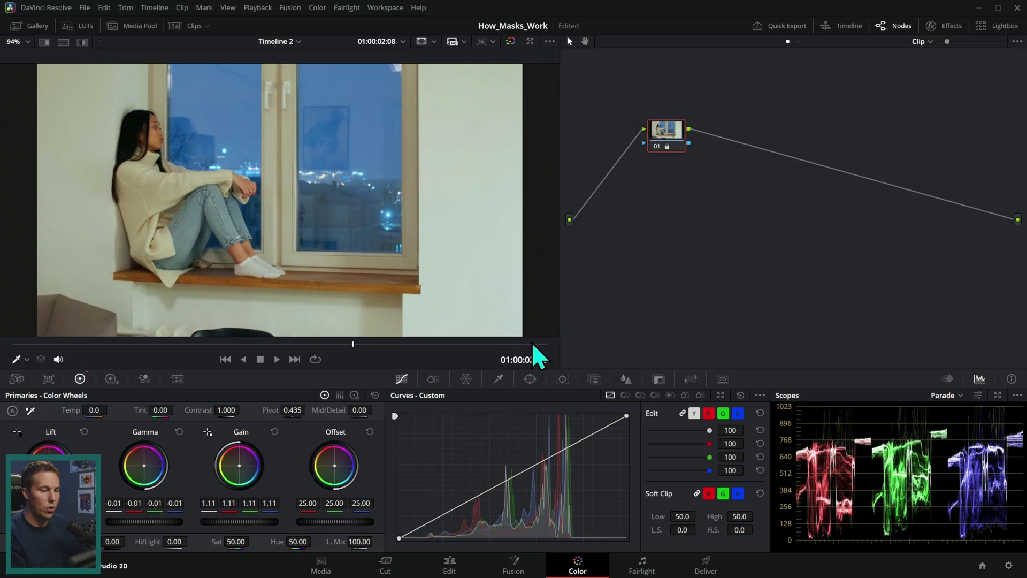
drag(94, 410, 197, 420)
drag(160, 411, 185, 411)
Step: Add a serial node after node 01 and space it slightly farther along the chain
right_click(671, 132)
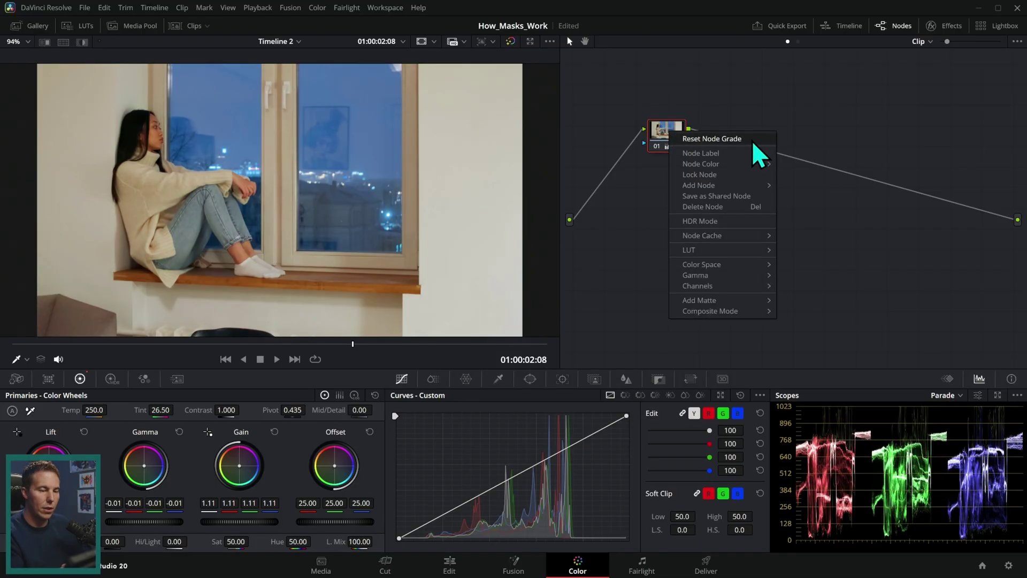
mouse_move(749, 185)
click(803, 188)
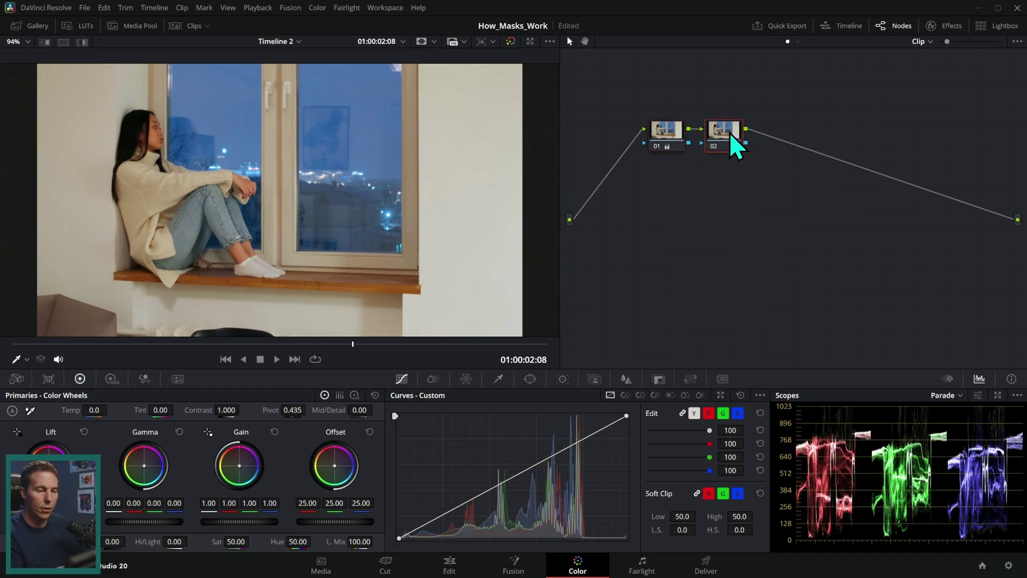
drag(731, 137, 759, 138)
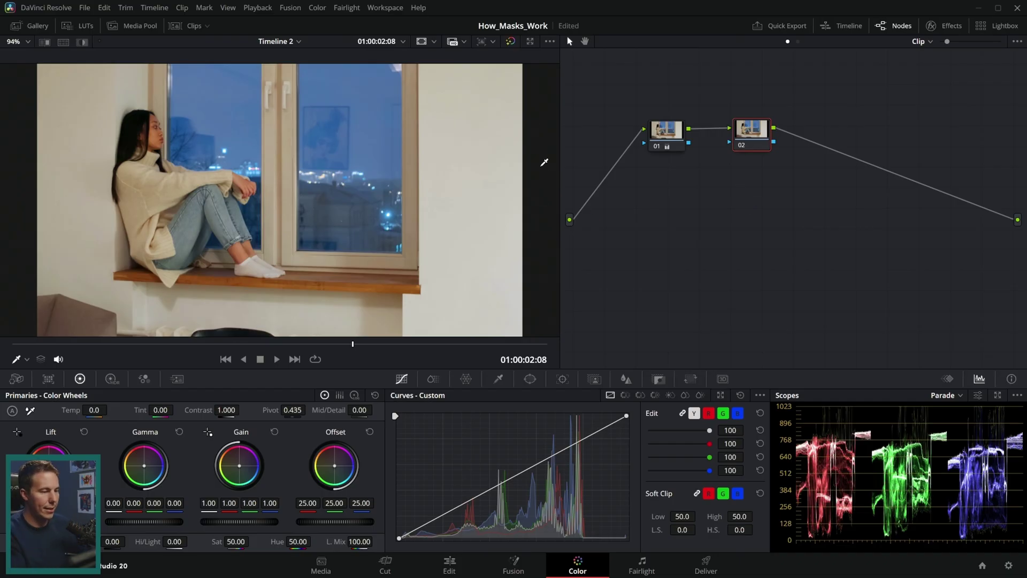
Step: Darken the whole frame in node 02 to gamma -0.10 and gain 0.70
mouse_move(519, 94)
mouse_down()
mouse_move(497, 363)
mouse_move(458, 251)
mouse_up()
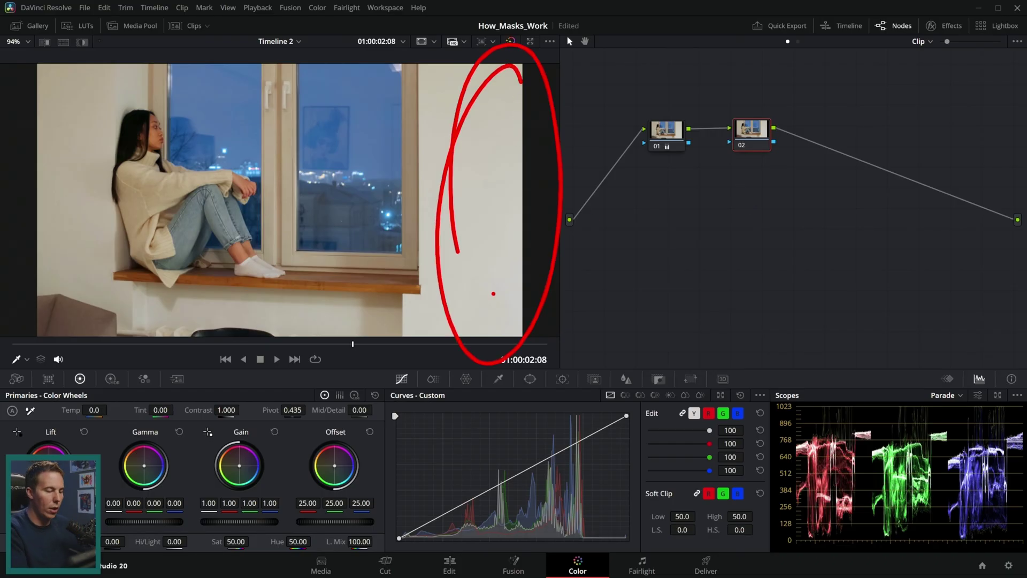
key(Escape)
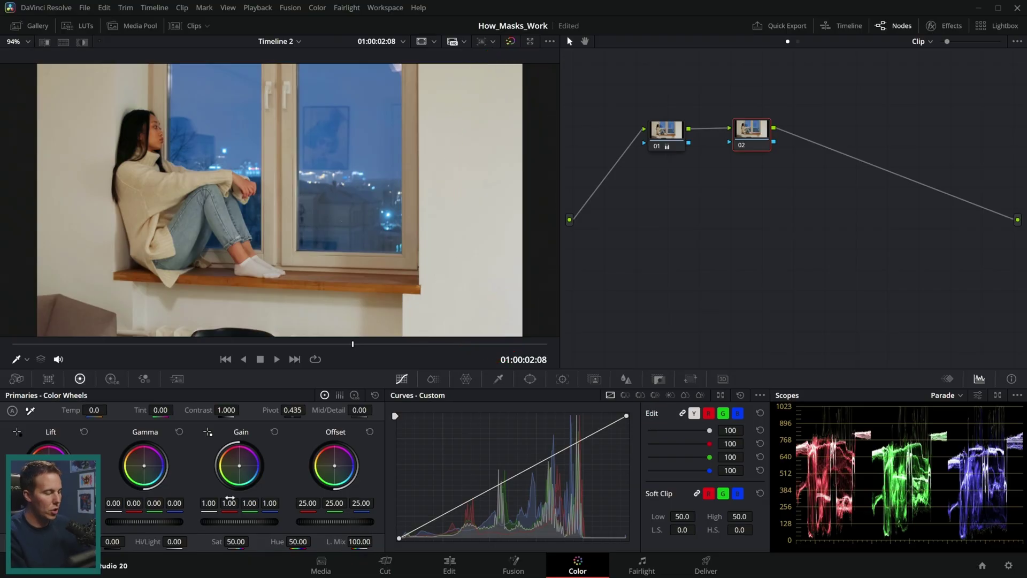
drag(264, 527, 127, 529)
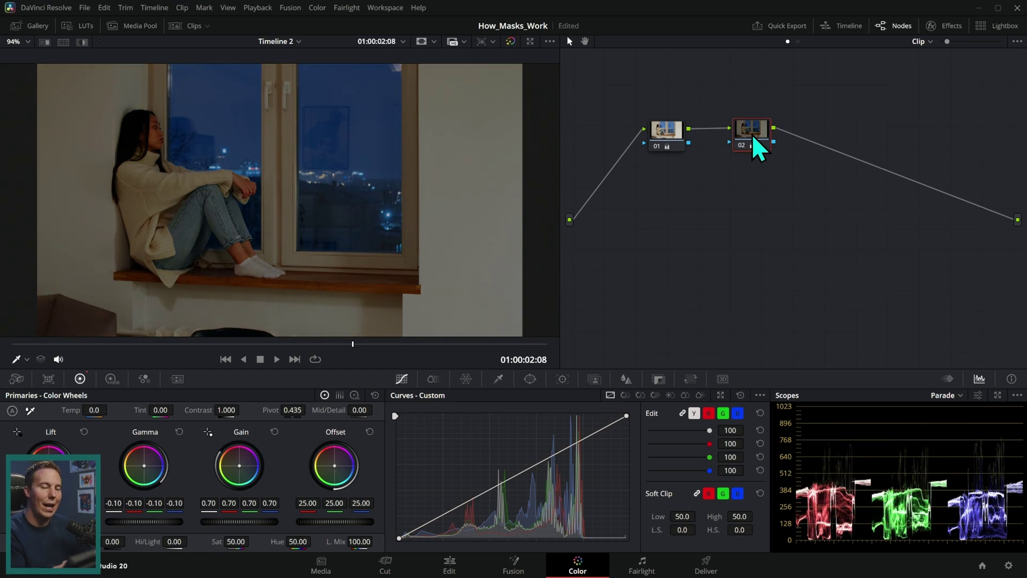
Step: Disable and re-enable node 02 to compare the image with and without the darkening
click(741, 149)
click(741, 148)
click(740, 148)
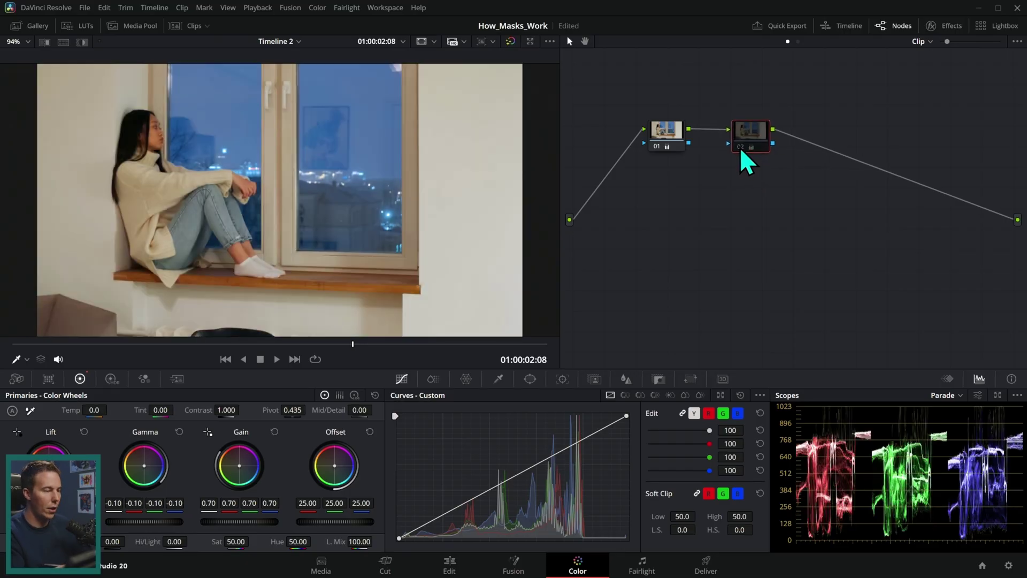
key(ctrl+d)
mouse_move(745, 146)
mouse_down()
mouse_move(756, 136)
mouse_move(750, 146)
mouse_up()
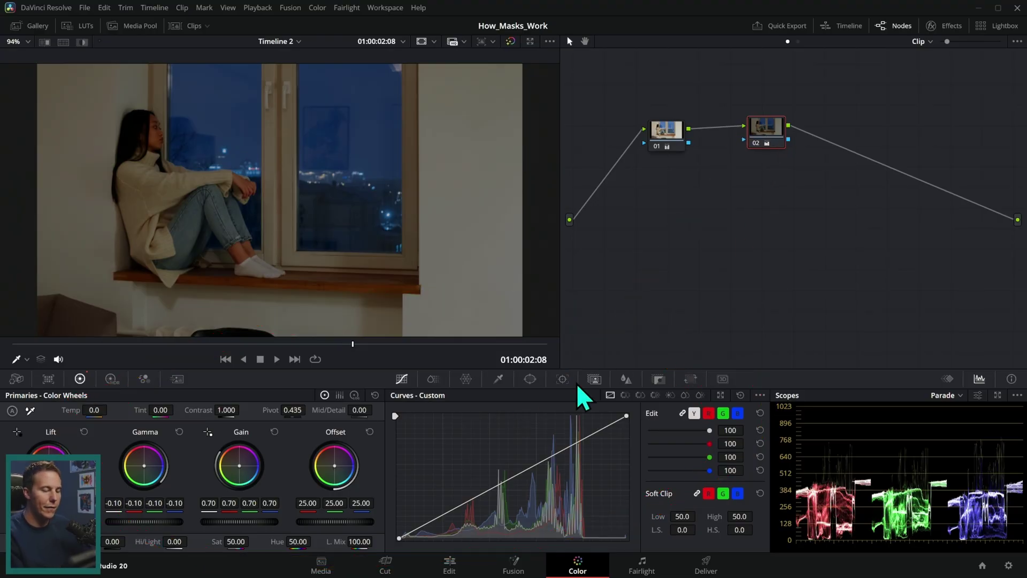
Step: Add a gradient window to node 02 and rotate it to about -89.38
click(530, 380)
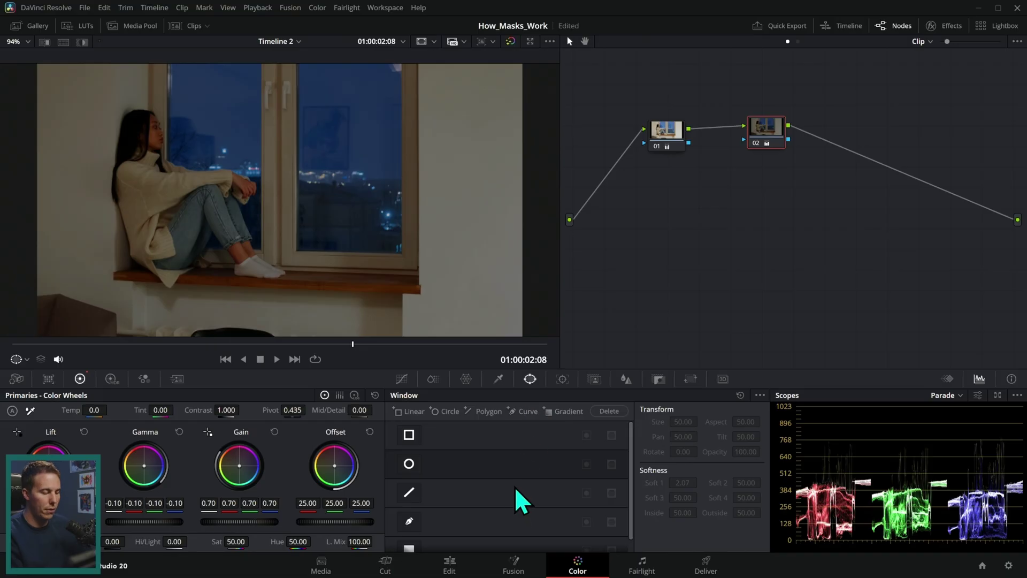
scroll(634, 482, down, 1)
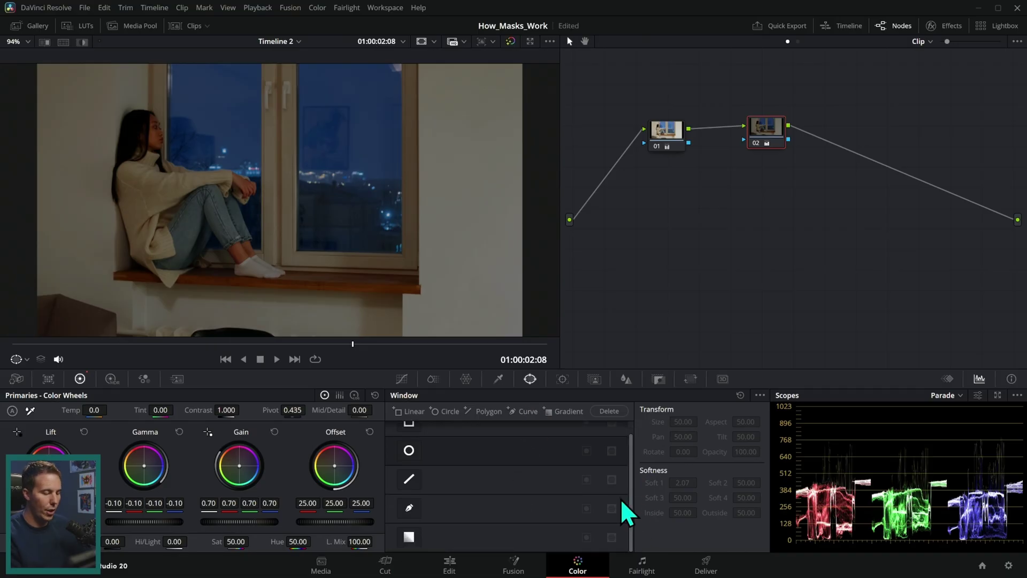
click(410, 538)
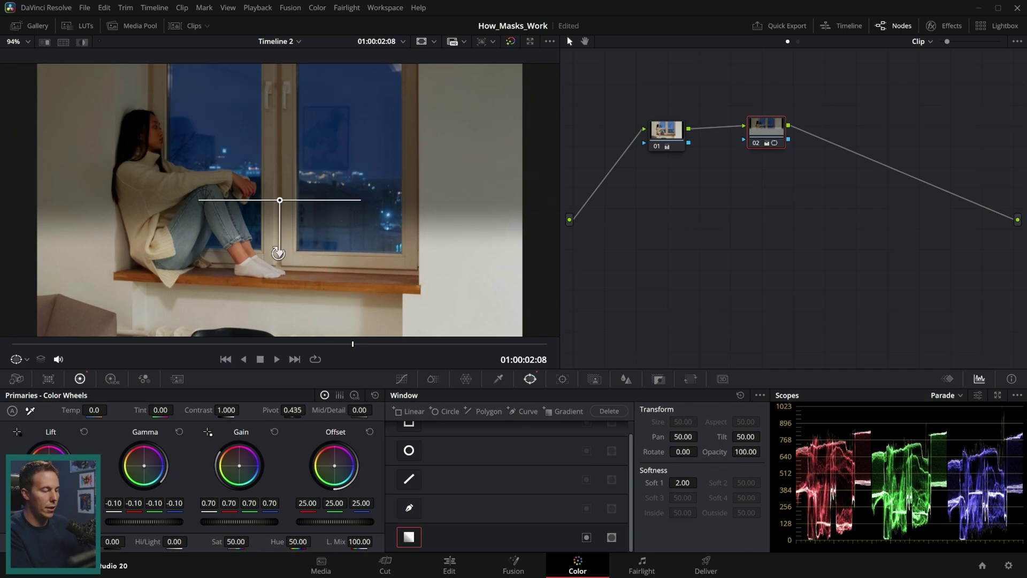
drag(281, 252, 331, 200)
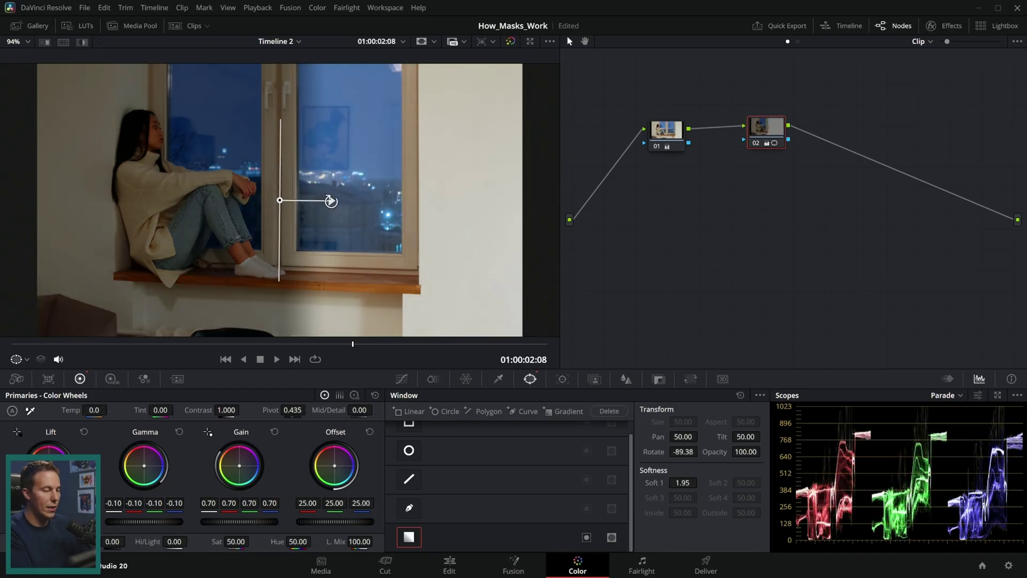
Step: Move and flip the gradient window to about pan 61.74, tilt 50.21 and rotation 89.84, with softness 7.62
drag(280, 203, 557, 188)
drag(346, 189, 175, 192)
drag(390, 191, 509, 185)
drag(301, 180, 236, 195)
drag(532, 190, 181, 185)
drag(248, 198, 529, 203)
drag(468, 190, 327, 197)
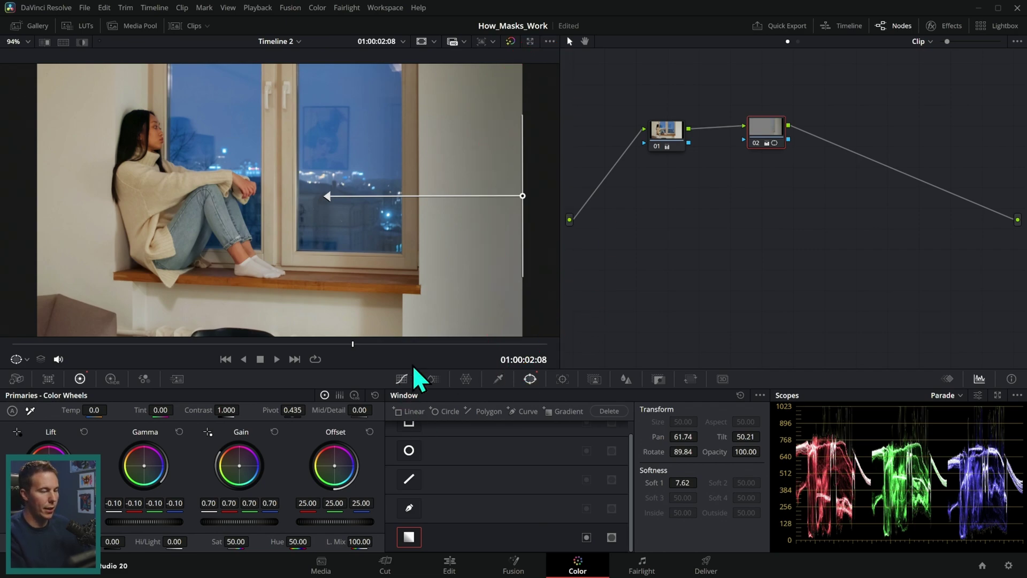
Step: Hide the window overlay and examine the gradient darkening on the wall beside the window
click(402, 379)
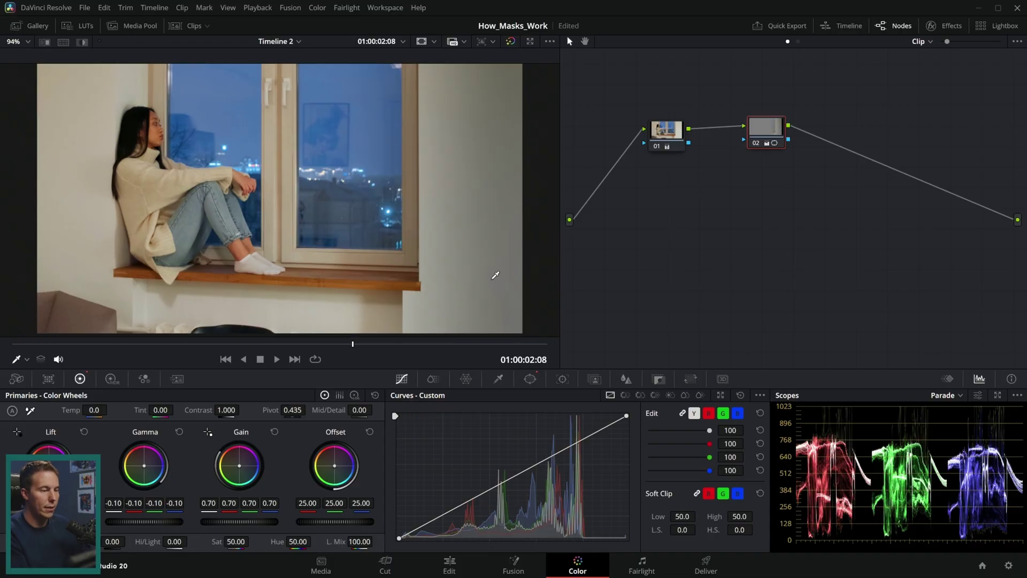
scroll(490, 275, down, 2)
drag(482, 285, 489, 276)
drag(523, 91, 509, 263)
mouse_move(478, 177)
mouse_down()
mouse_move(425, 231)
mouse_move(204, 223)
mouse_up()
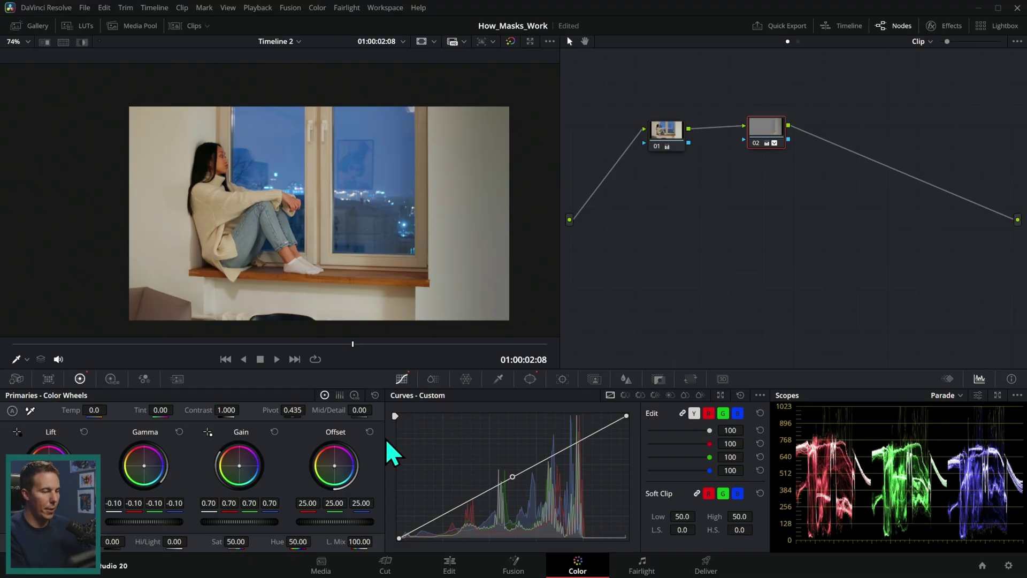
Step: Switch node 02's gradient window off and on to compare the unmasked and masked grade
click(530, 378)
click(408, 537)
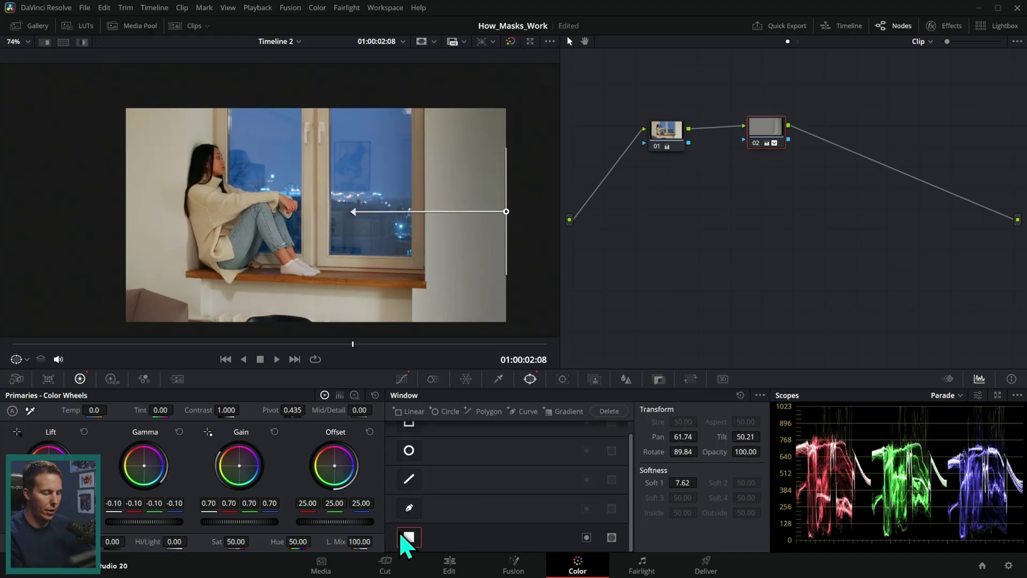
click(409, 537)
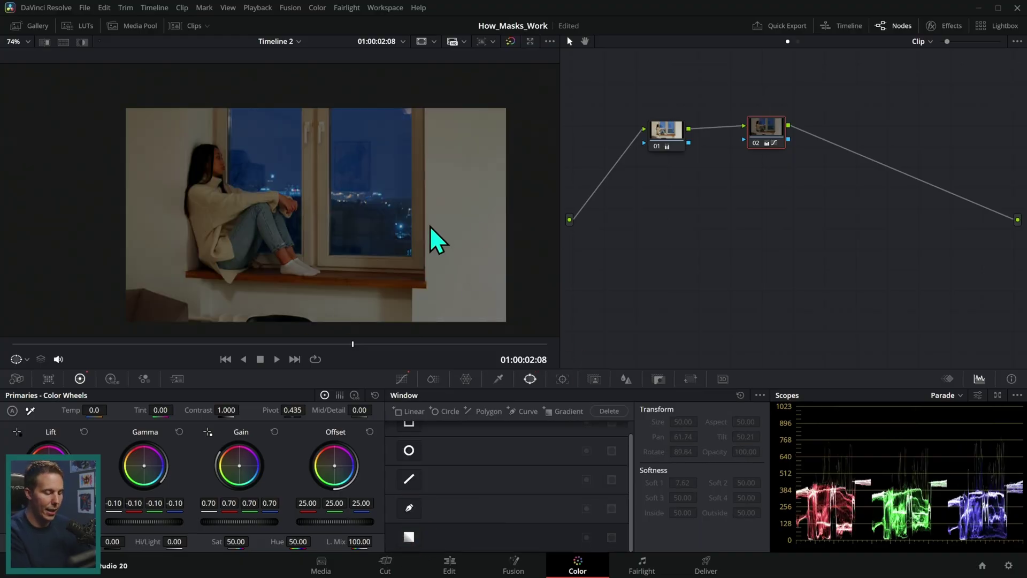
click(409, 537)
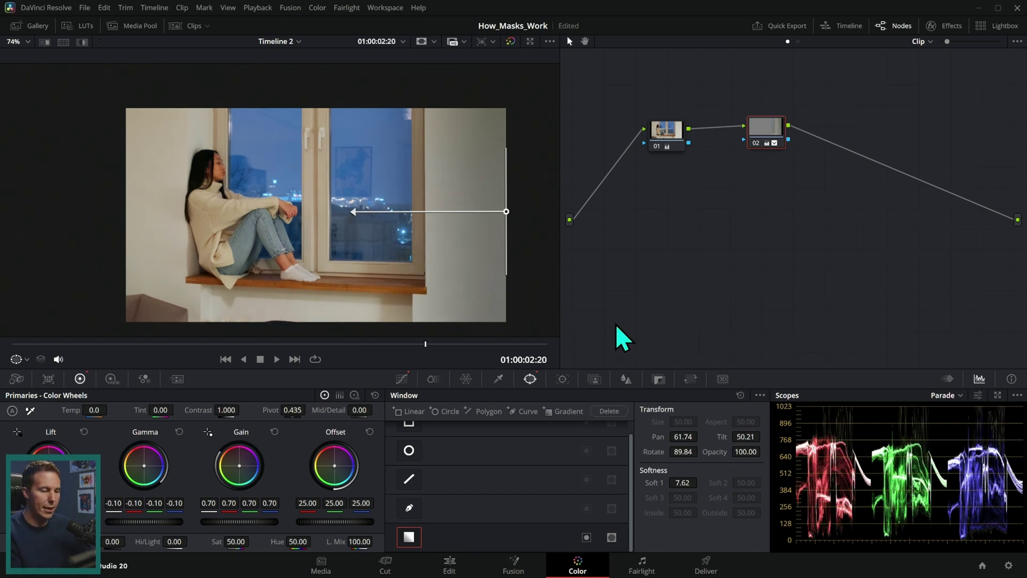
Step: Reset all grades and nodes of the clip
right_click(679, 270)
click(745, 280)
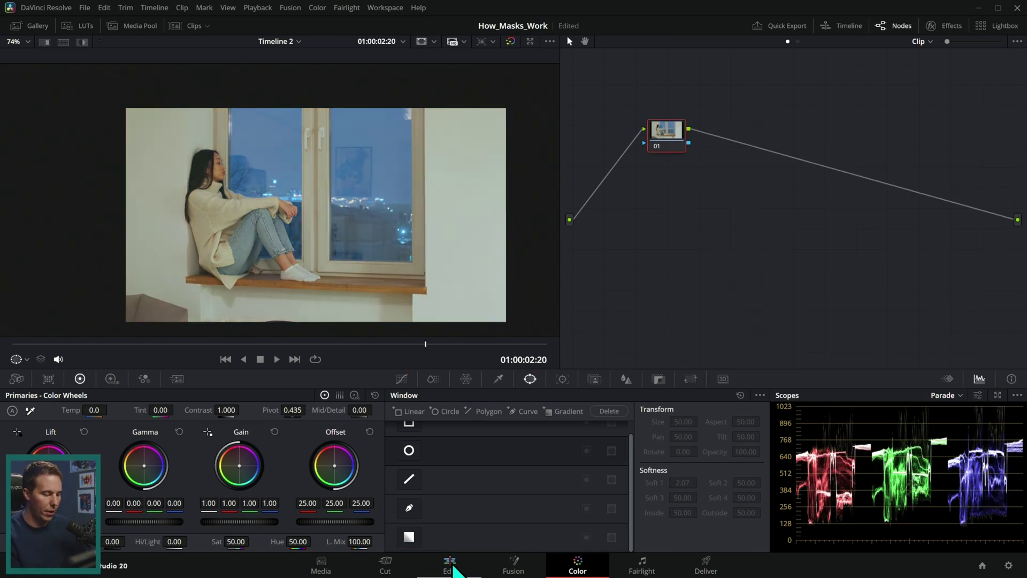
Step: On the Edit page at 01:00:02:00, crop Window_Lady.mov by 850.100 from its right side and reset the cropping
click(450, 565)
drag(454, 370, 355, 375)
key(Right)
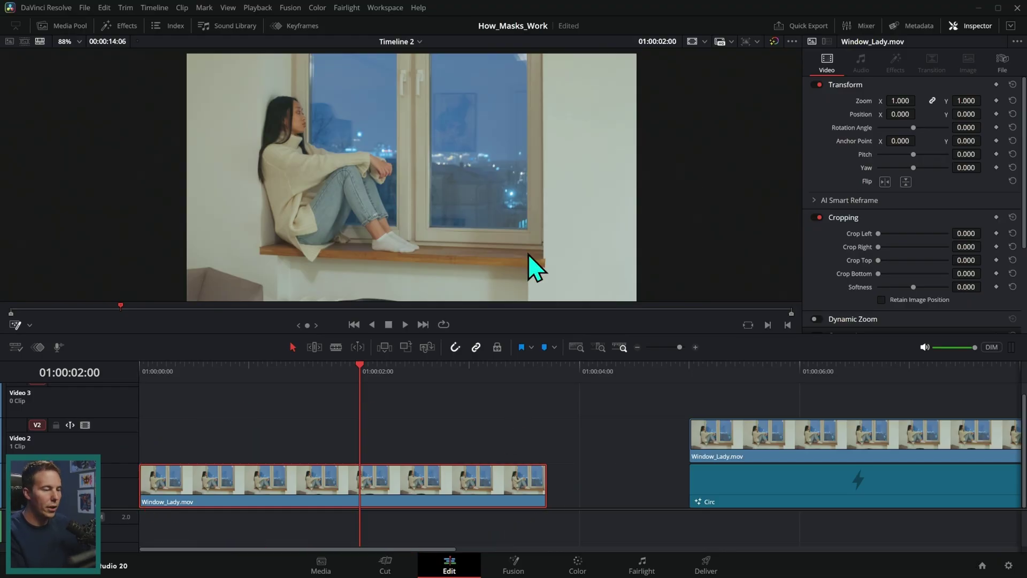
drag(878, 247, 910, 249)
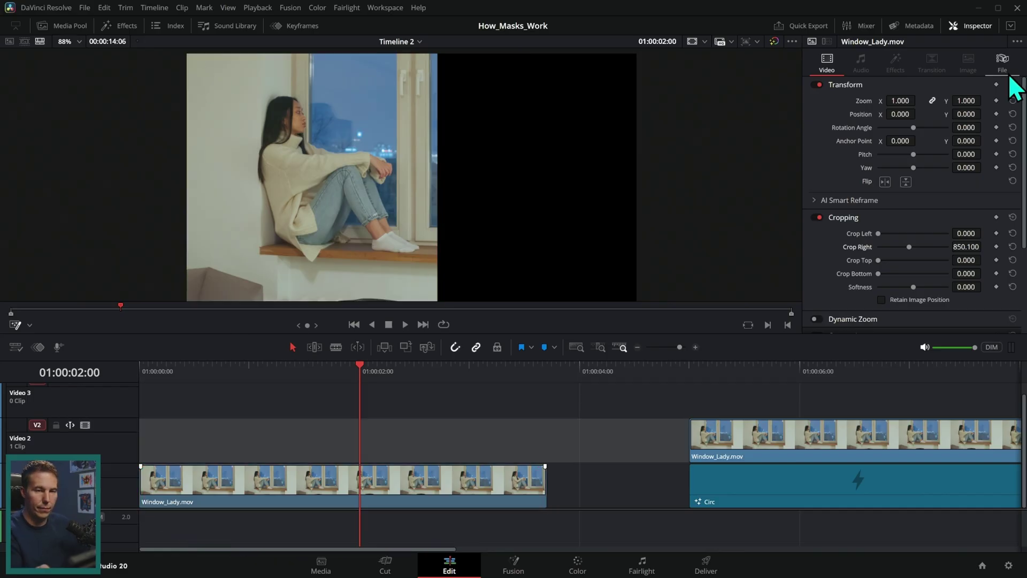
click(1013, 218)
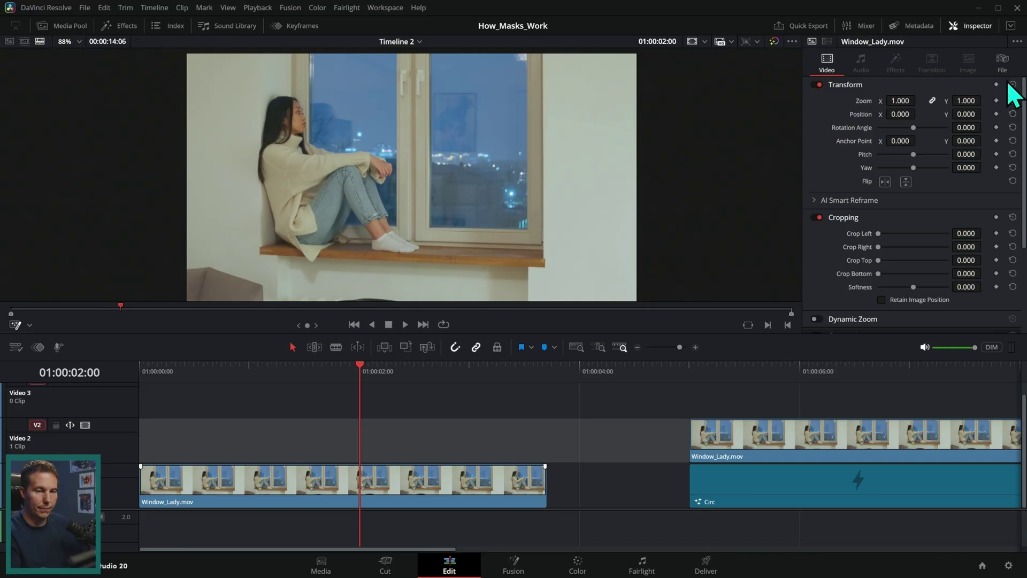
Step: Mask the first Window_Lady.mov clip in Fusion with a rectangle around the woman's upper body
click(514, 556)
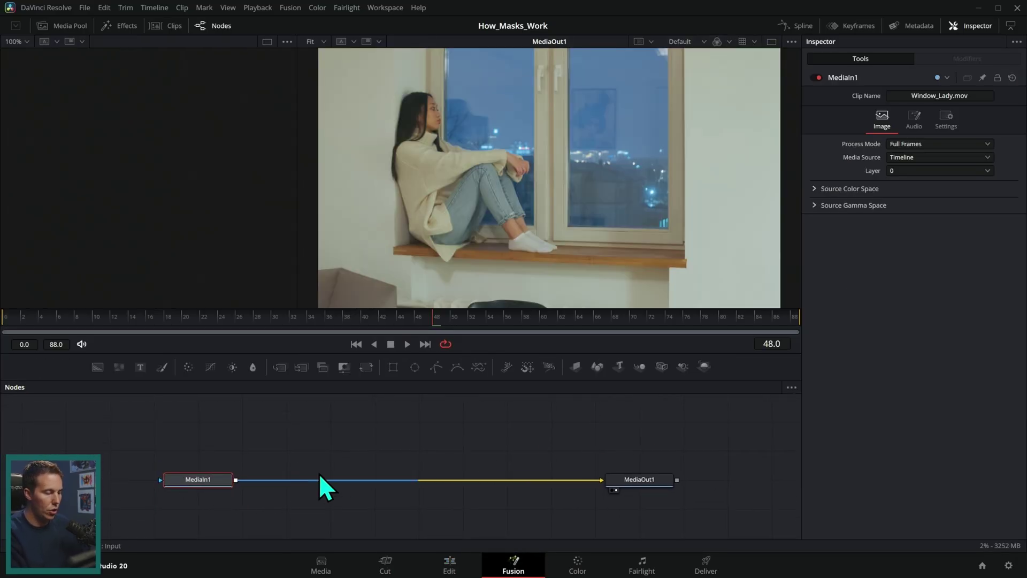
click(393, 367)
drag(526, 172, 511, 174)
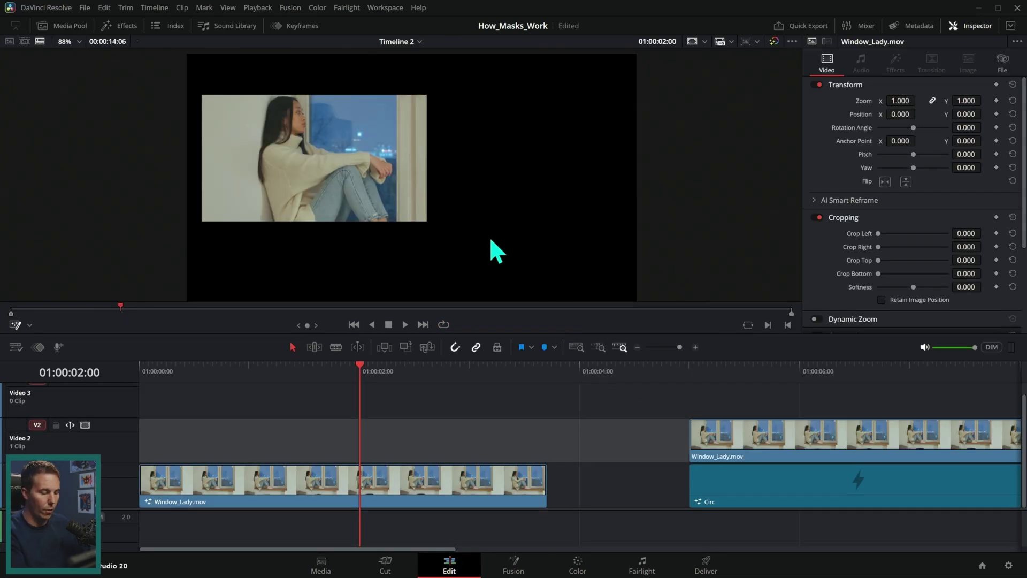
Step: Insert a Blur node between MediaIn1 and MediaOut1 in Fusion with a blur size of 35.4
key(shift+5)
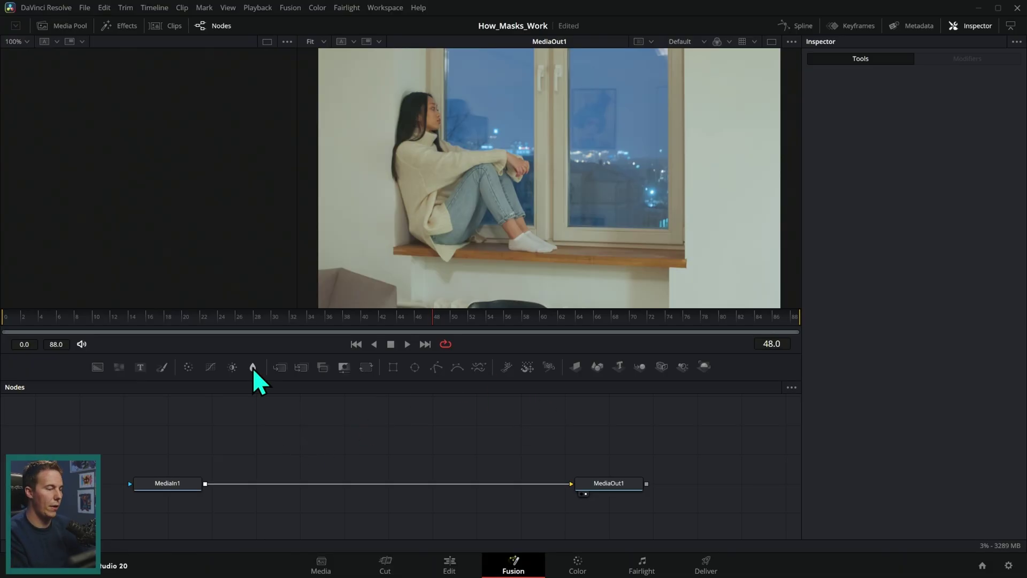
drag(253, 368, 391, 489)
drag(891, 164, 924, 164)
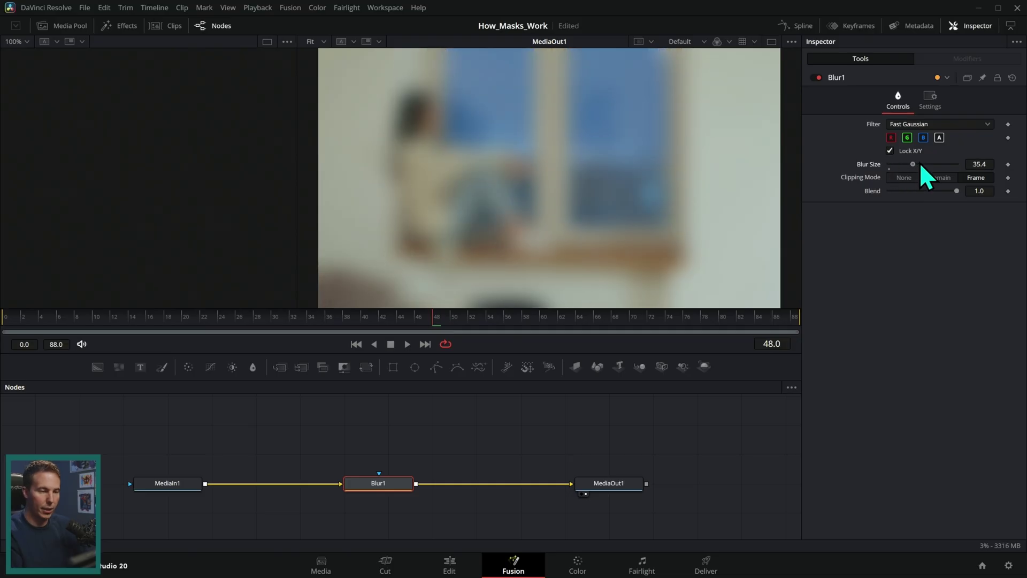
Step: Add an Ellipse mask, connect it to Blur1 and place it above that node
click(584, 400)
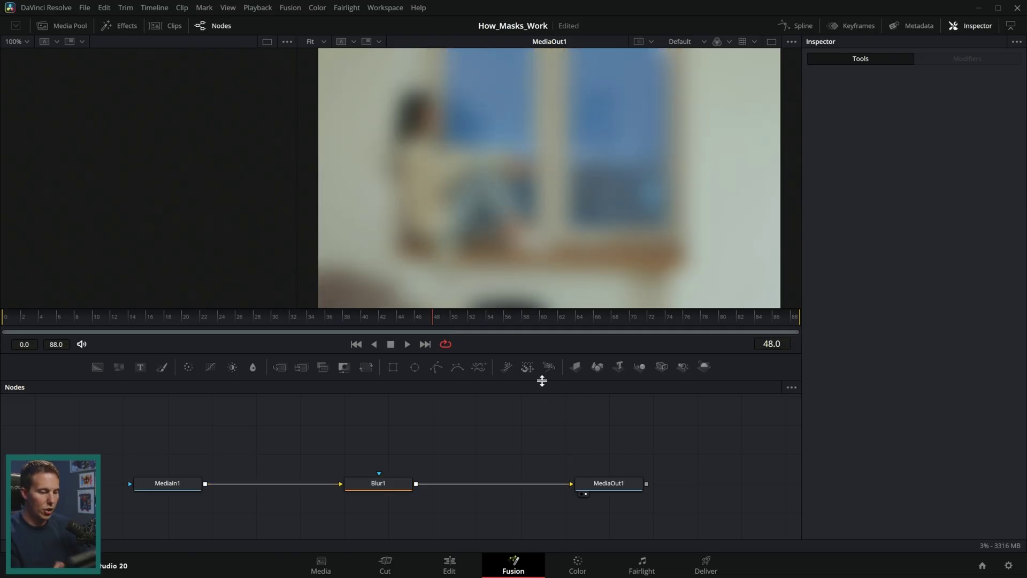
click(414, 367)
drag(472, 419, 389, 499)
drag(444, 416, 382, 436)
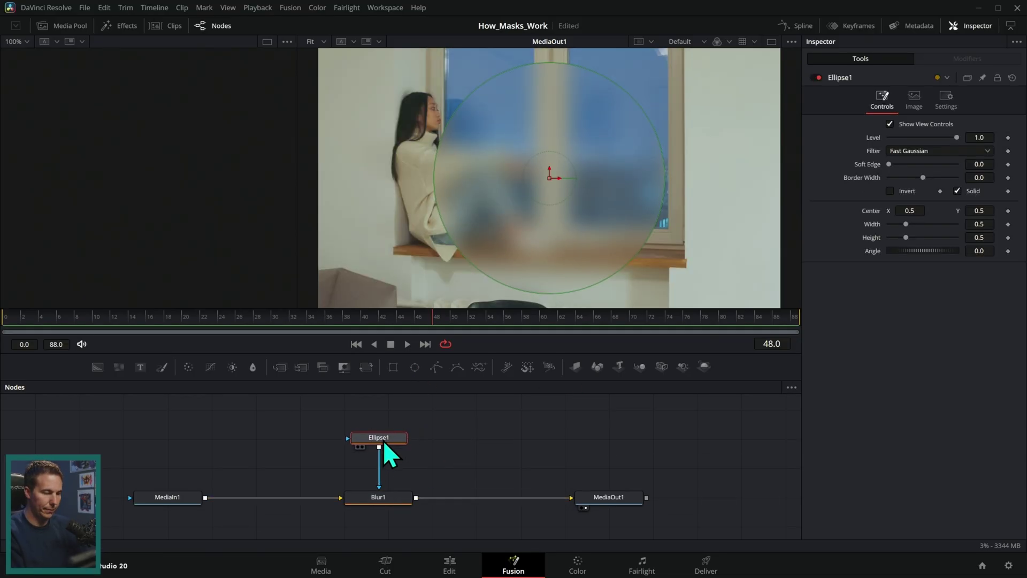
Step: Fit the ellipse over the woman's face at about center 0.241, 0.747, width 0.109 and height 0.111, with soft edge 0.011
mouse_move(546, 186)
mouse_down()
mouse_move(595, 183)
mouse_move(551, 186)
mouse_up()
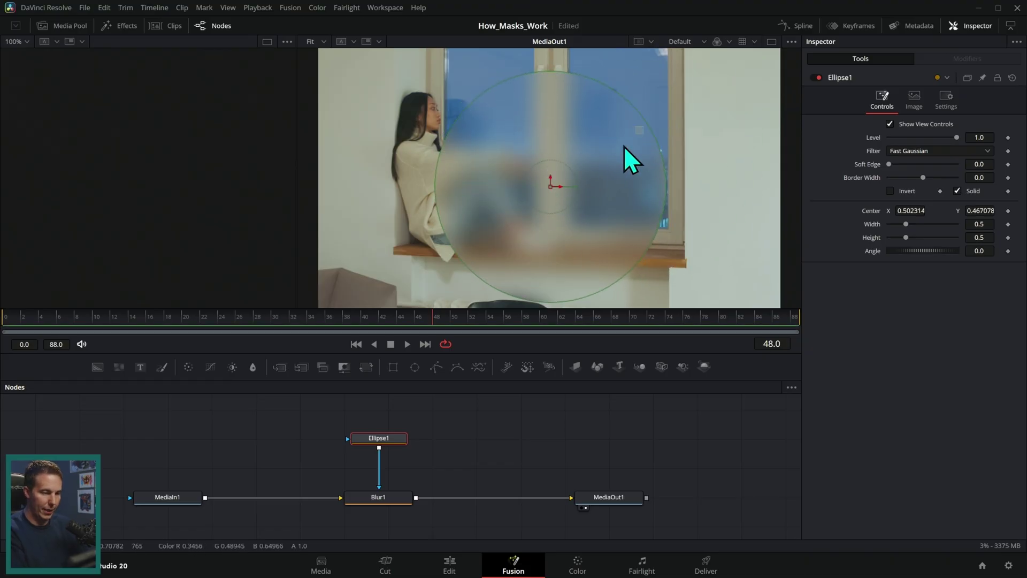
drag(649, 126, 429, 119)
drag(480, 89, 449, 131)
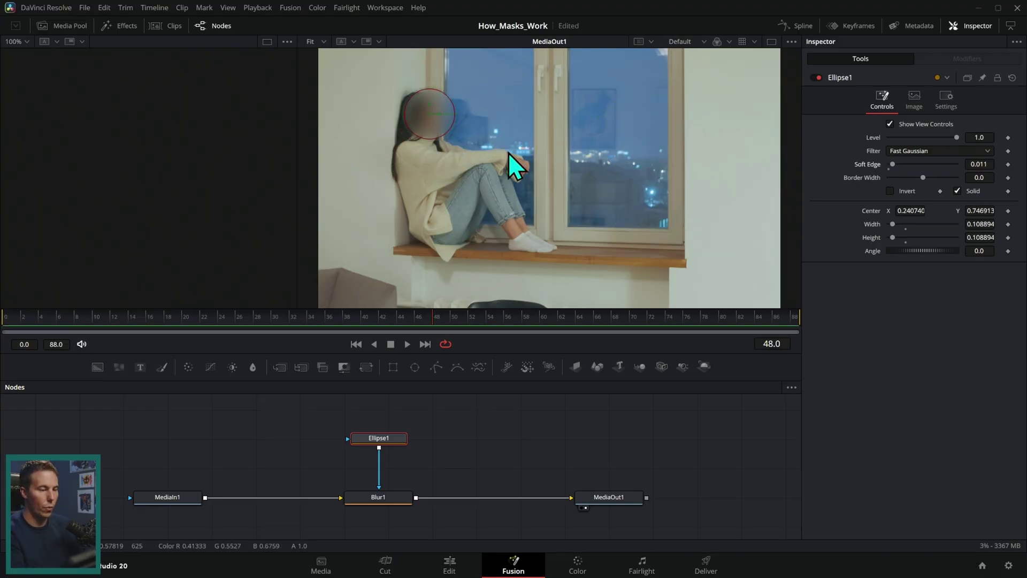
drag(429, 139, 429, 140)
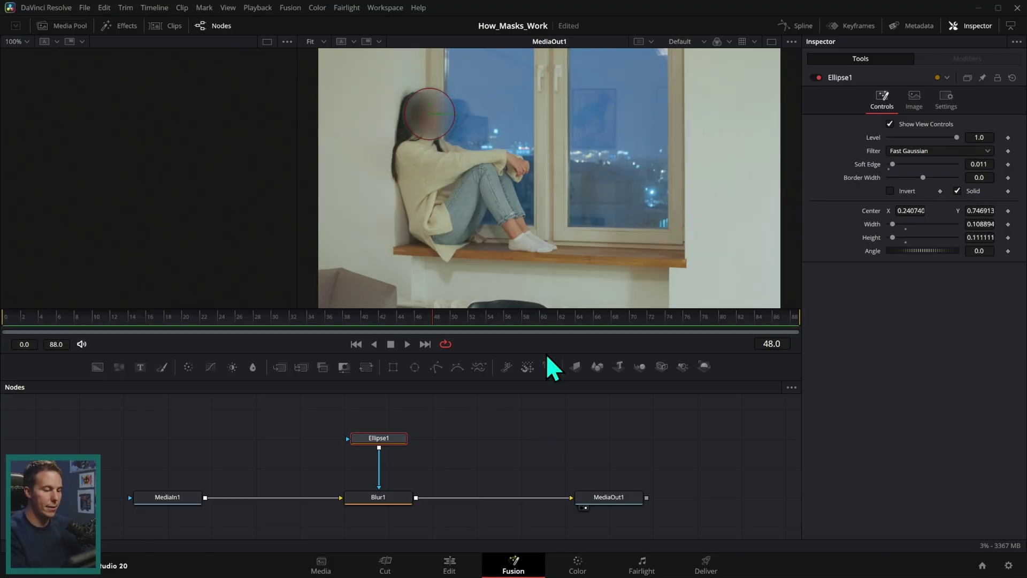
click(478, 426)
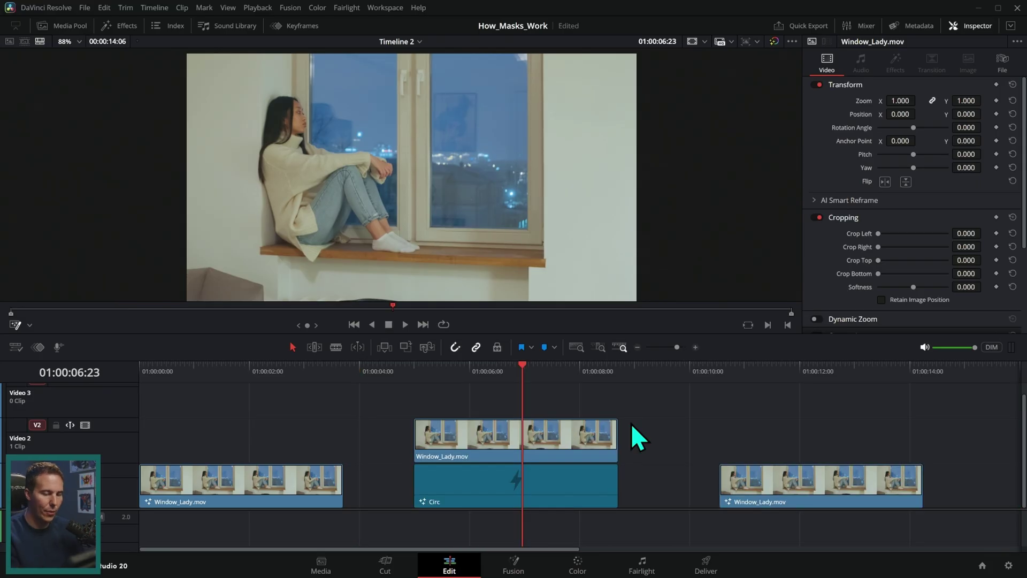
Step: Open the Fusion composition of the clip at 01:00:12:00 and play it back to examine the source shot
click(801, 388)
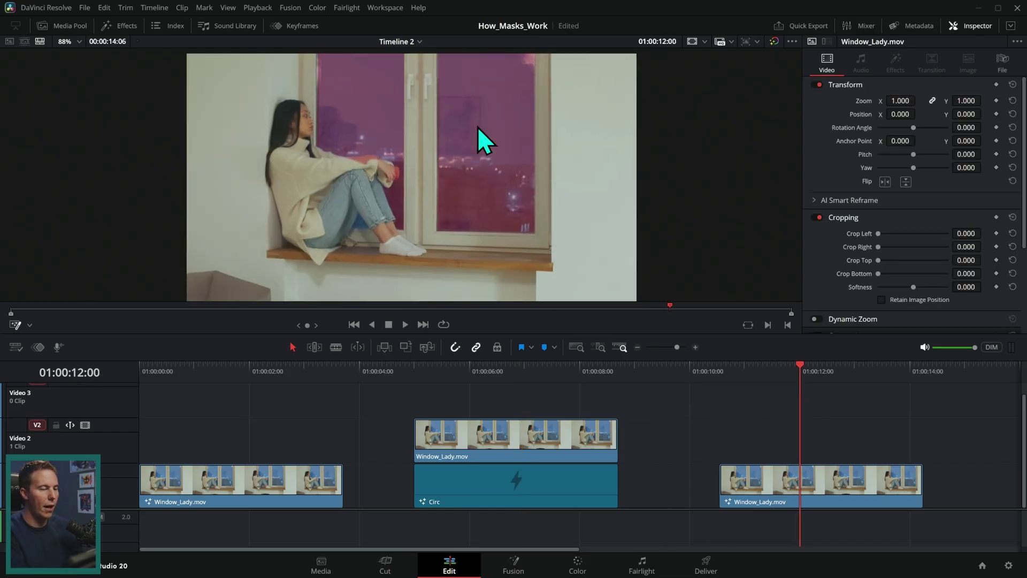
click(509, 568)
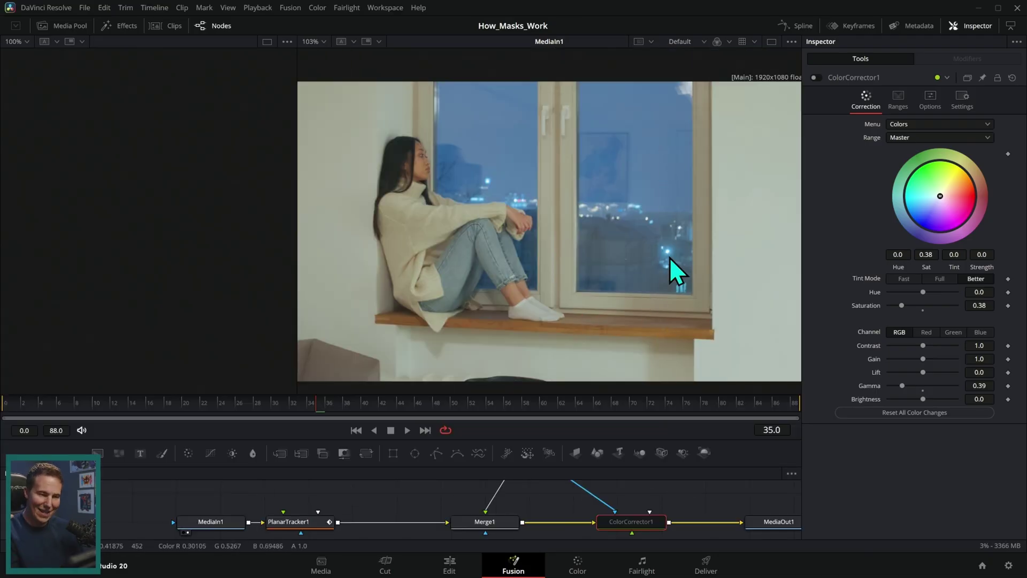
key(space)
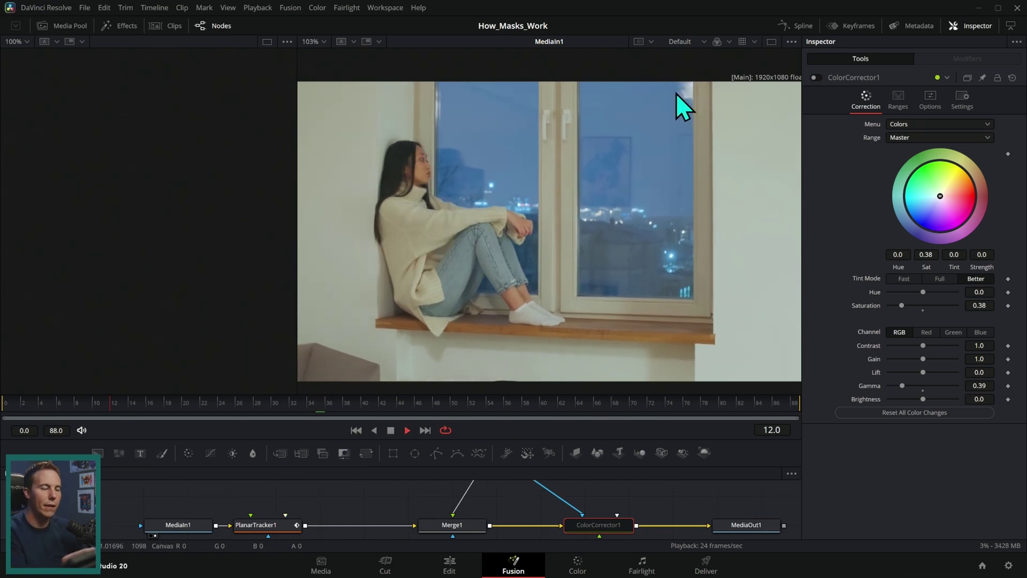
key(space)
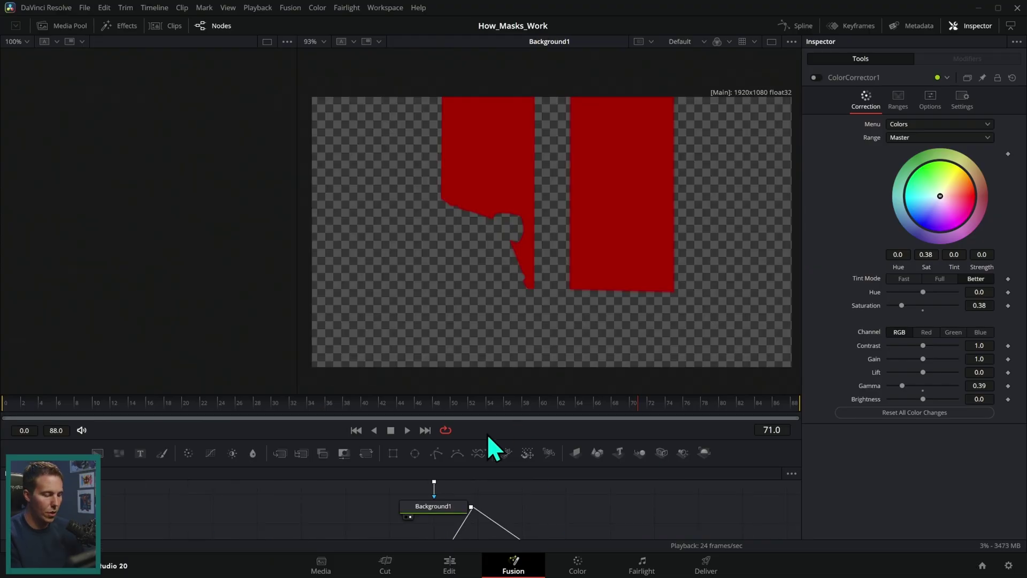
Step: Play back the masked Background1 output in colour and as its alpha channel to examine the white and black mask areas
click(409, 431)
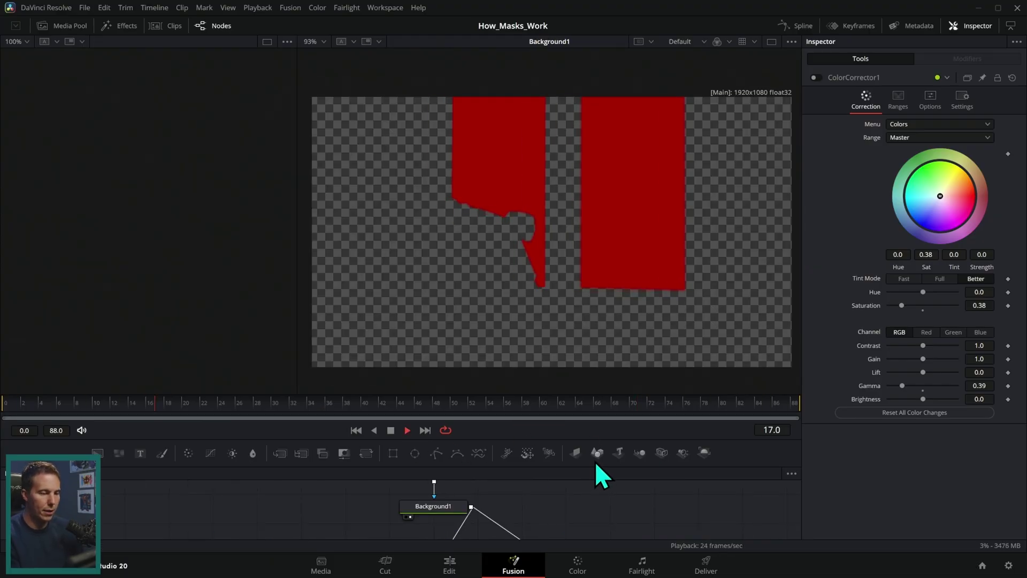
key(space)
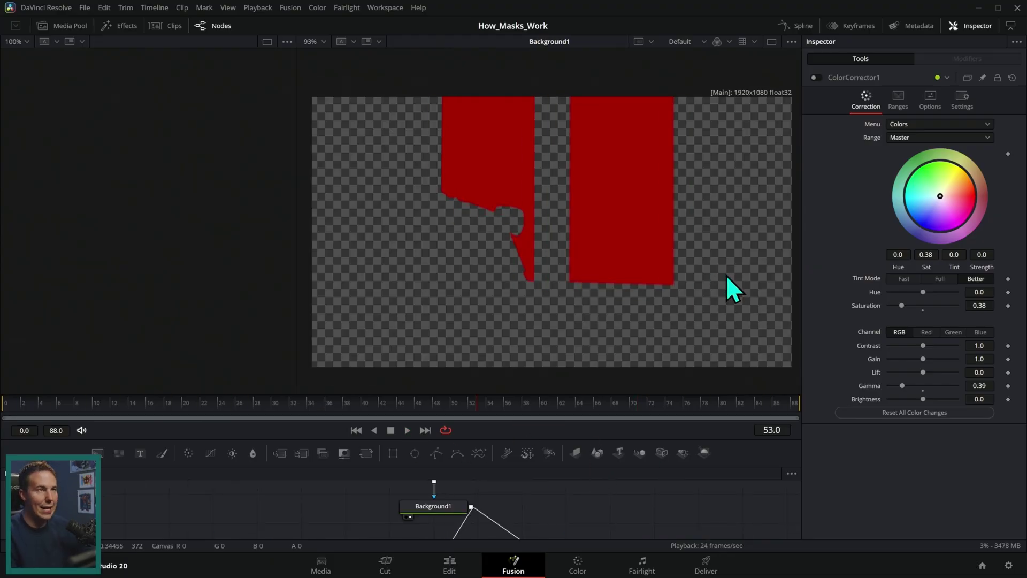
key(a)
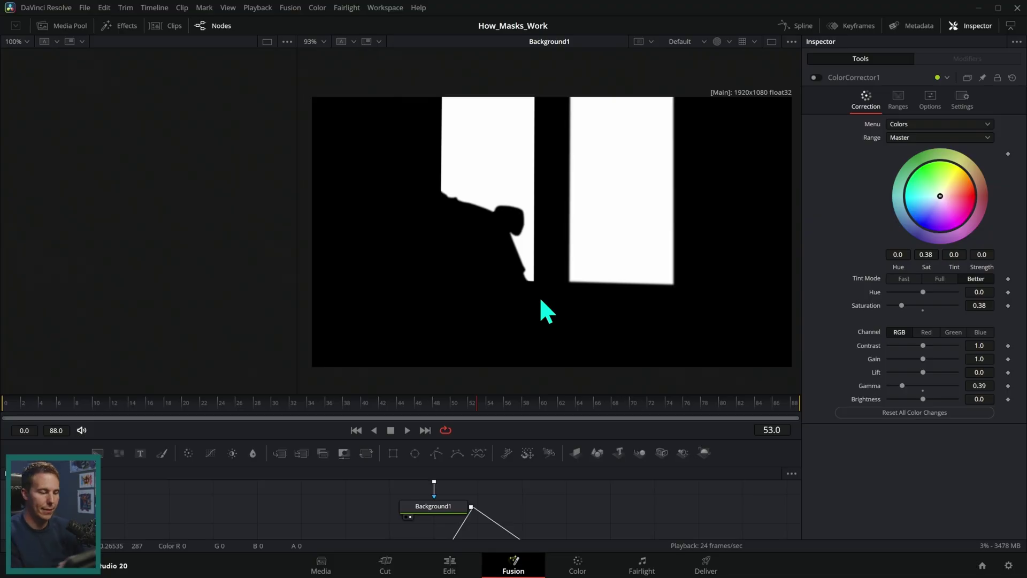
key(space)
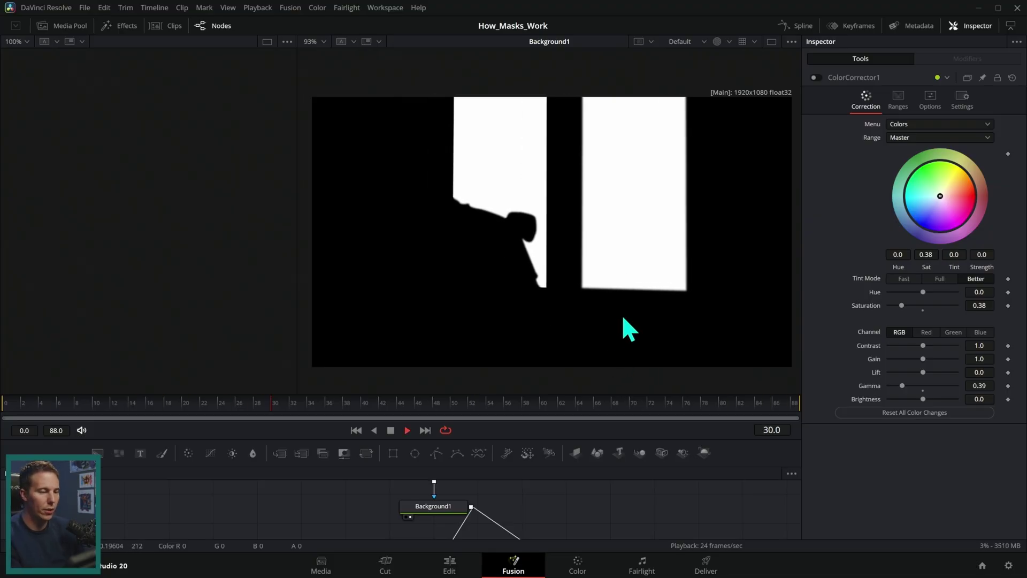
click(391, 430)
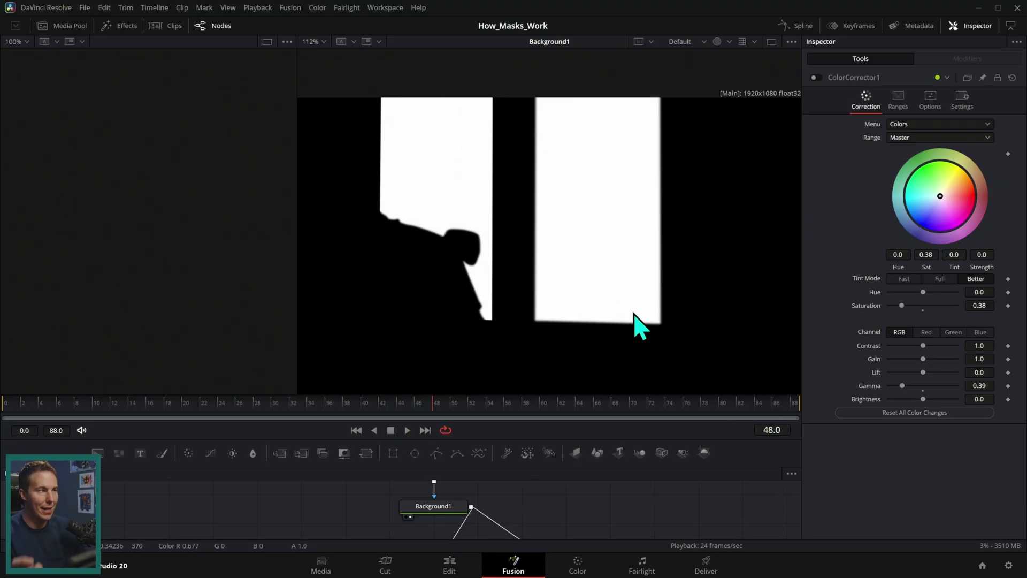
mouse_move(583, 221)
mouse_down()
mouse_move(590, 197)
mouse_move(626, 274)
mouse_up()
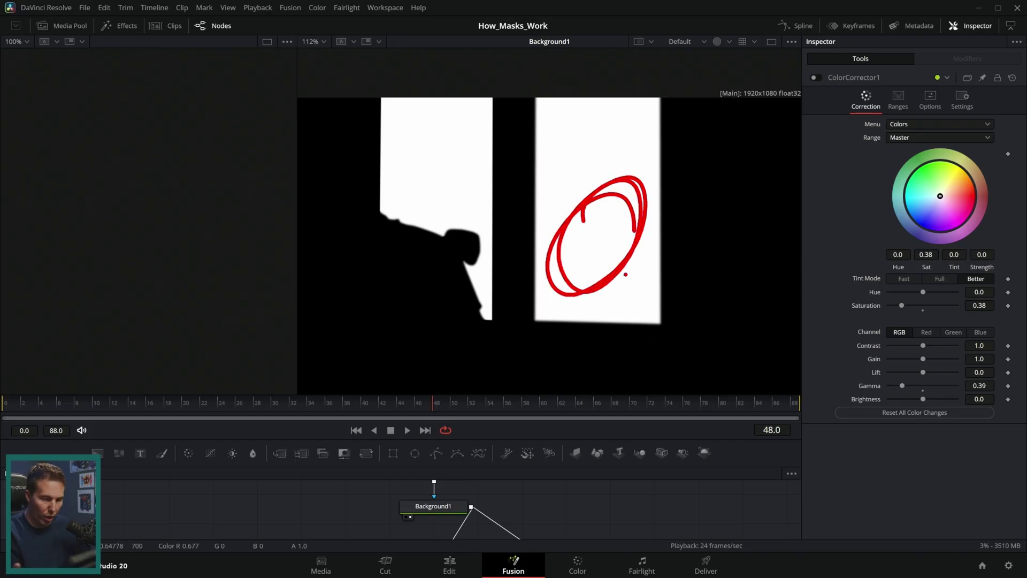
mouse_move(741, 176)
mouse_down()
mouse_move(711, 204)
mouse_move(735, 299)
mouse_move(701, 279)
mouse_up()
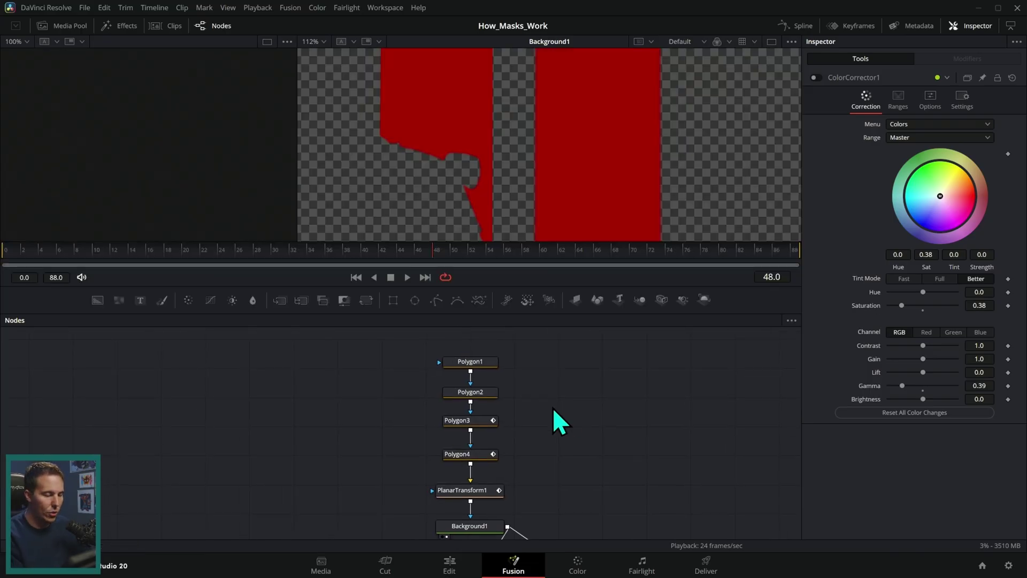
Step: Return the viewer to colour and disconnect the PlanarTransform1 mask from Background1
drag(549, 333, 438, 507)
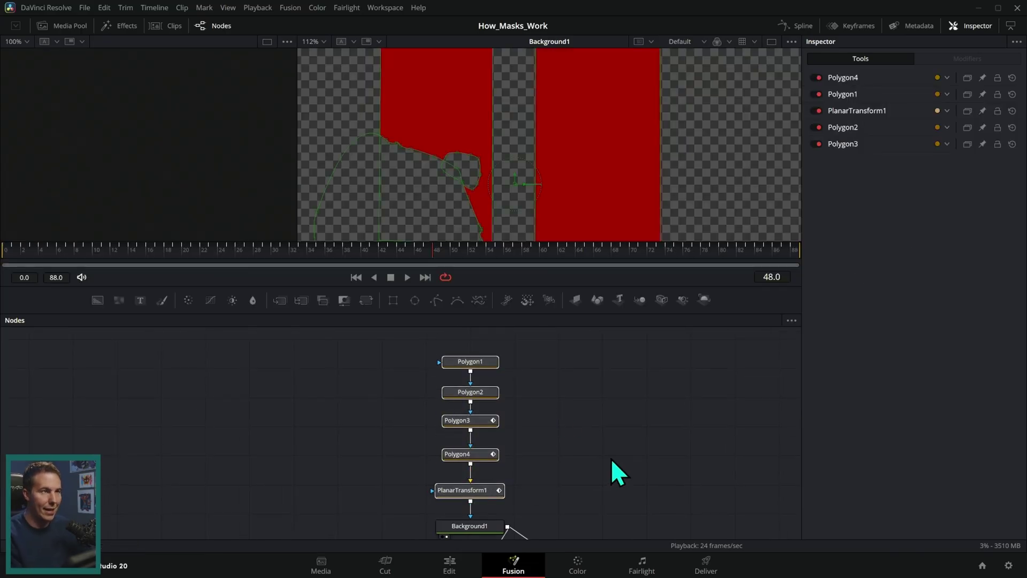
click(484, 527)
click(473, 512)
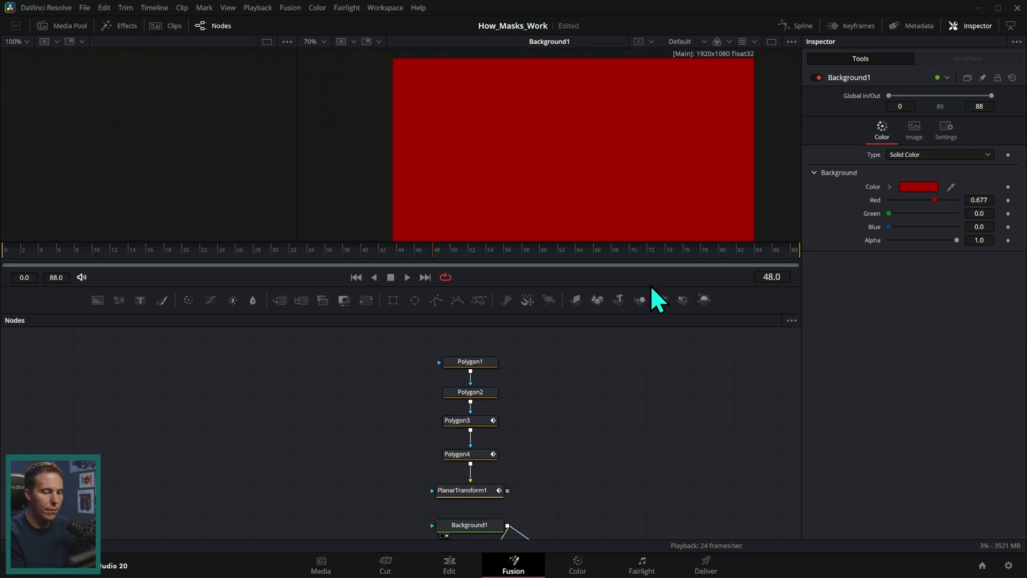
drag(643, 317, 645, 387)
drag(665, 236, 663, 229)
drag(578, 487, 571, 413)
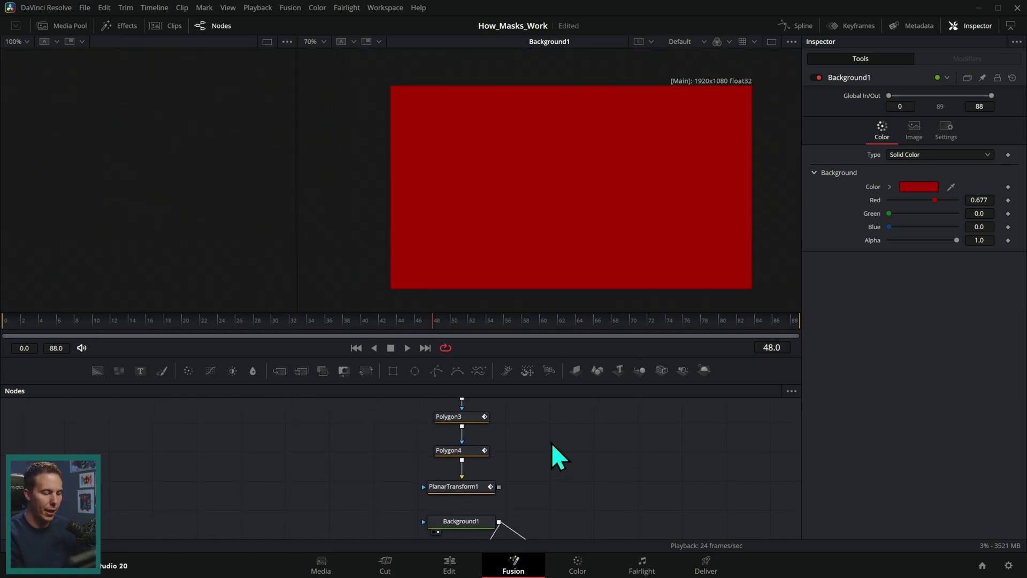
Step: Show PlanarTransform1 in the first viewer and connect its output to Background1's effect mask input
drag(553, 467, 552, 454)
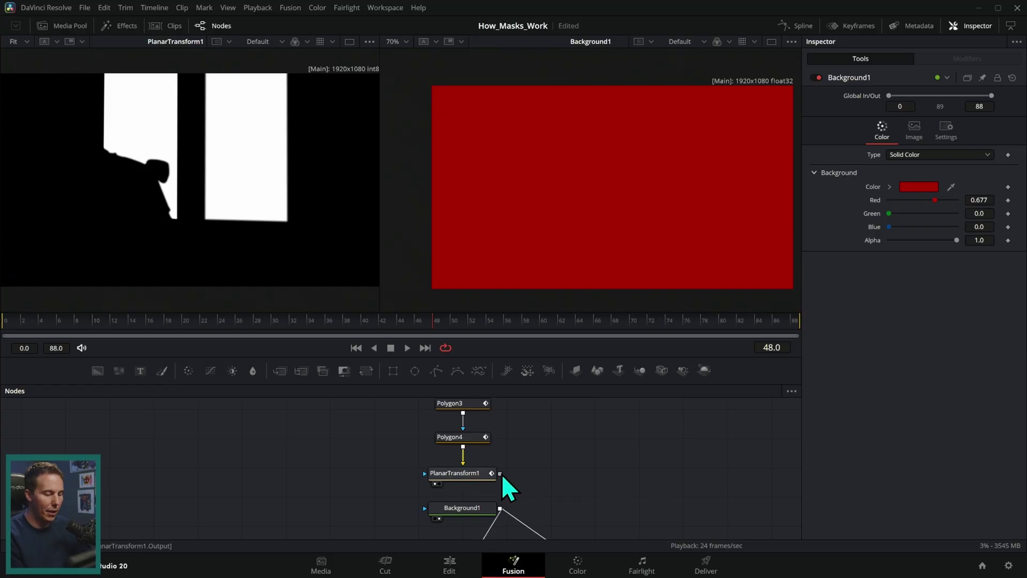
drag(435, 507, 441, 501)
scroll(441, 501, up, 3)
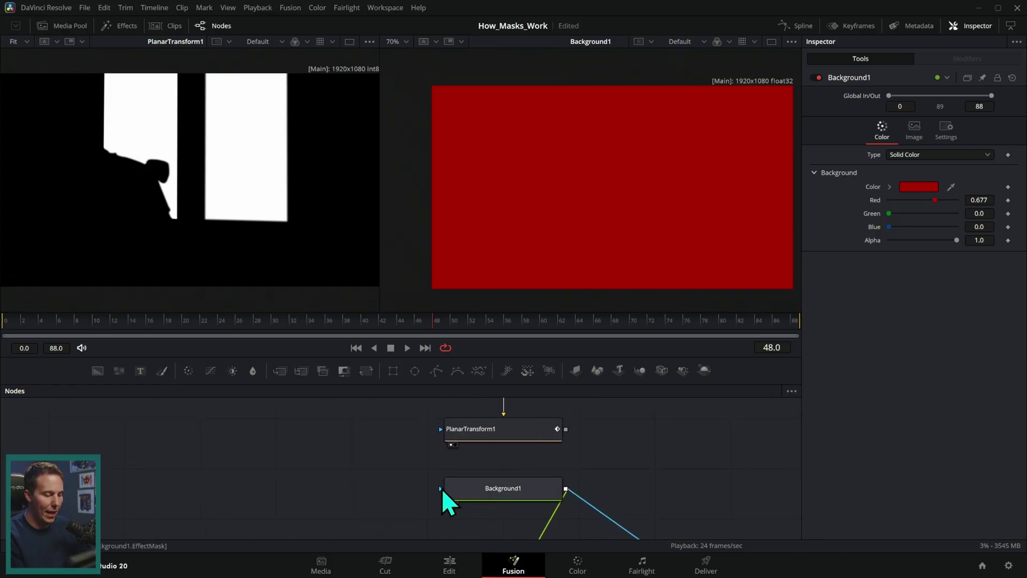
drag(565, 436, 442, 491)
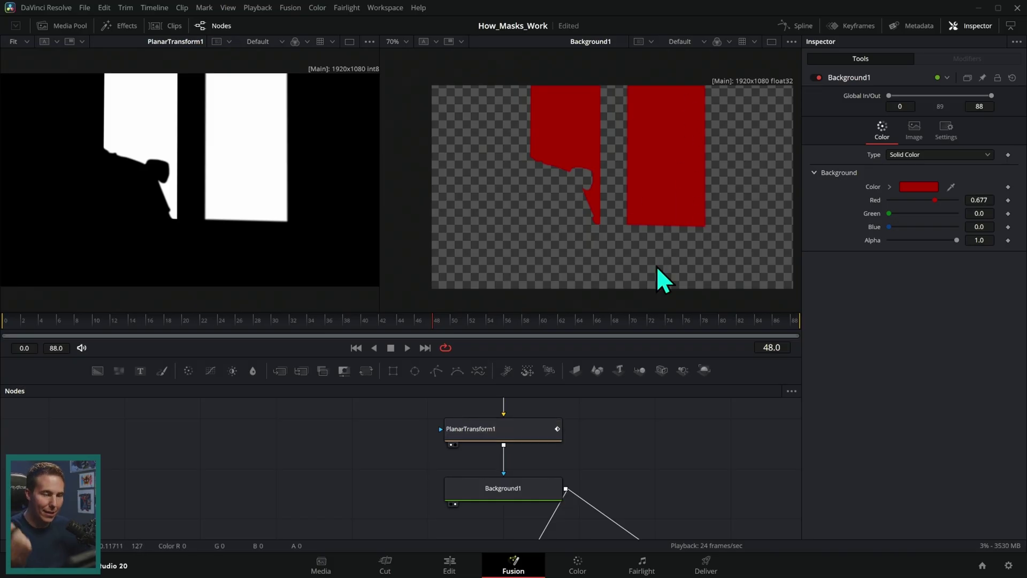
Step: Enable ColorCorrector1, disable Merge1 and show MediaOut1 in the second viewer
drag(525, 475, 499, 439)
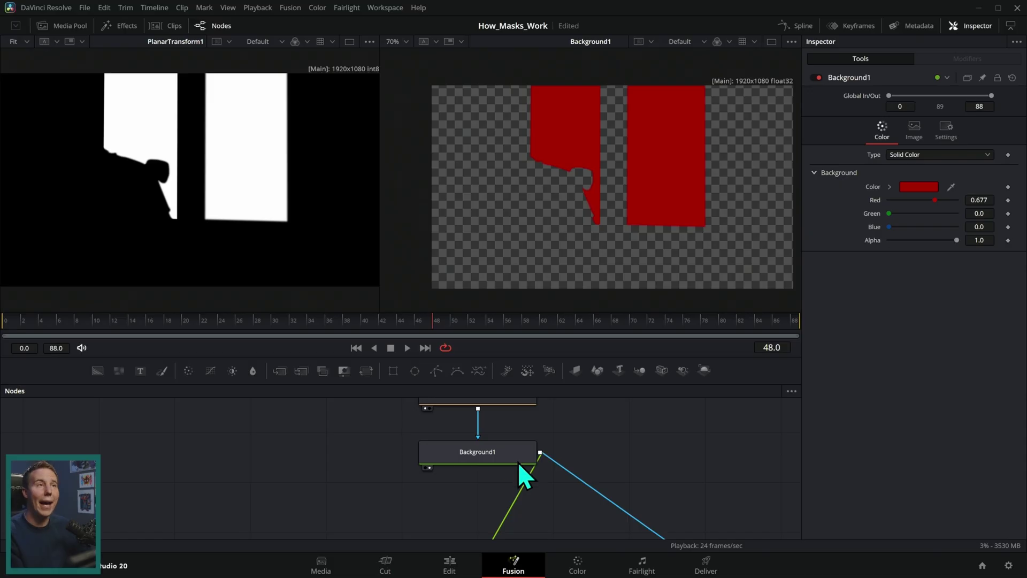
scroll(657, 436, down, 5)
click(624, 503)
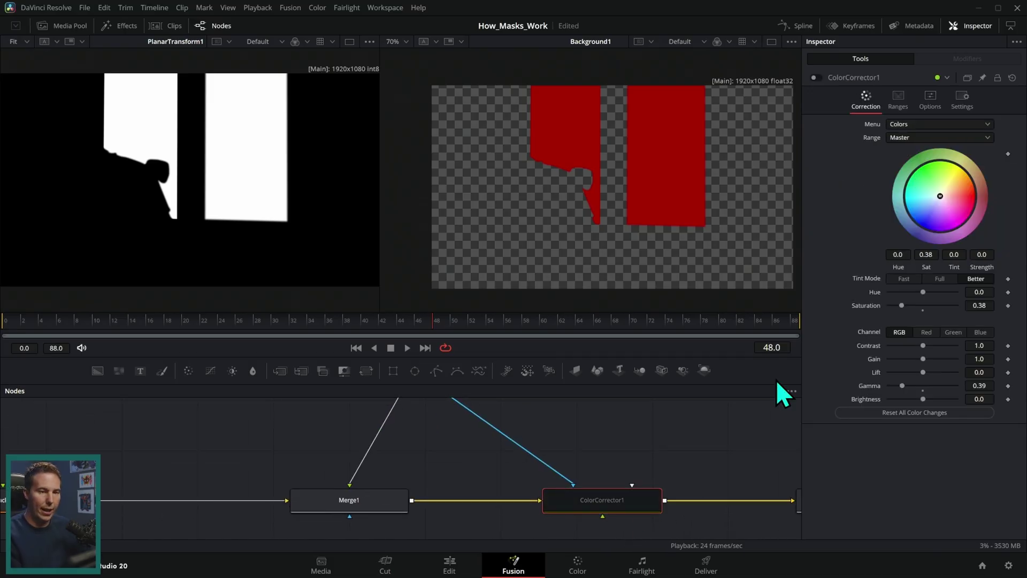
click(814, 78)
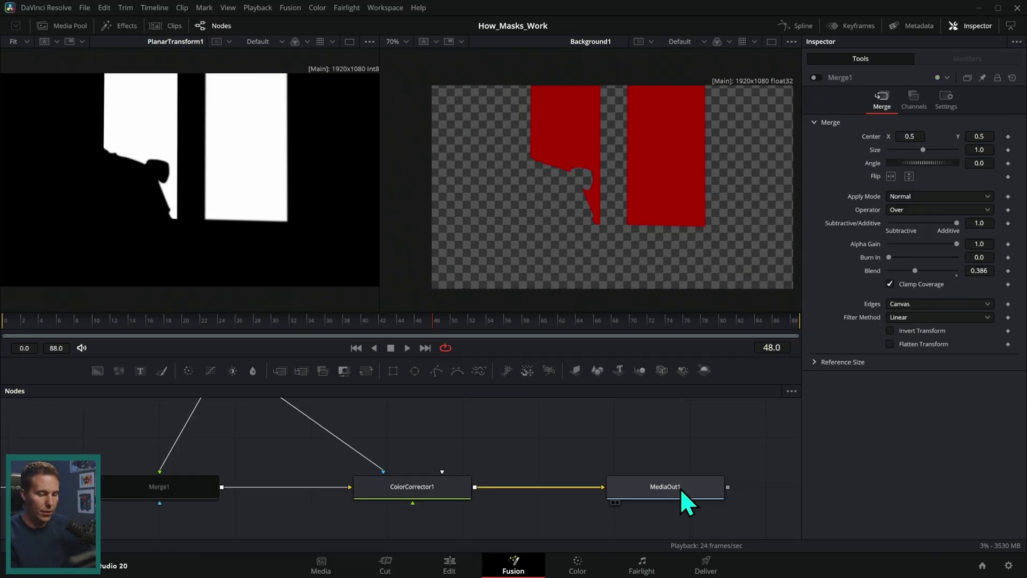
drag(680, 489, 734, 187)
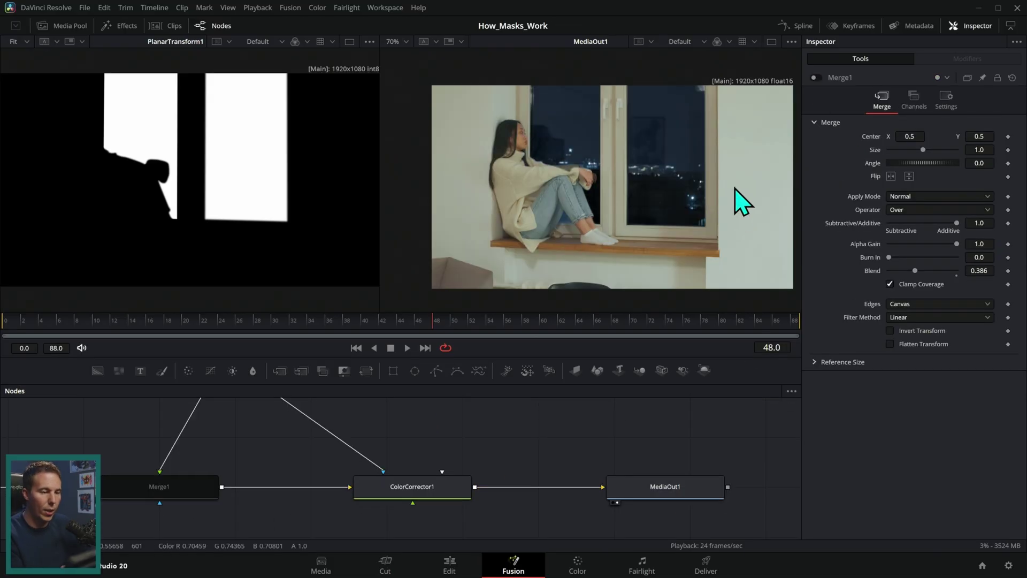
Step: Examine the mask edges around the woman's forearm and hand in MediaOut1 at frame 32
drag(381, 191, 222, 234)
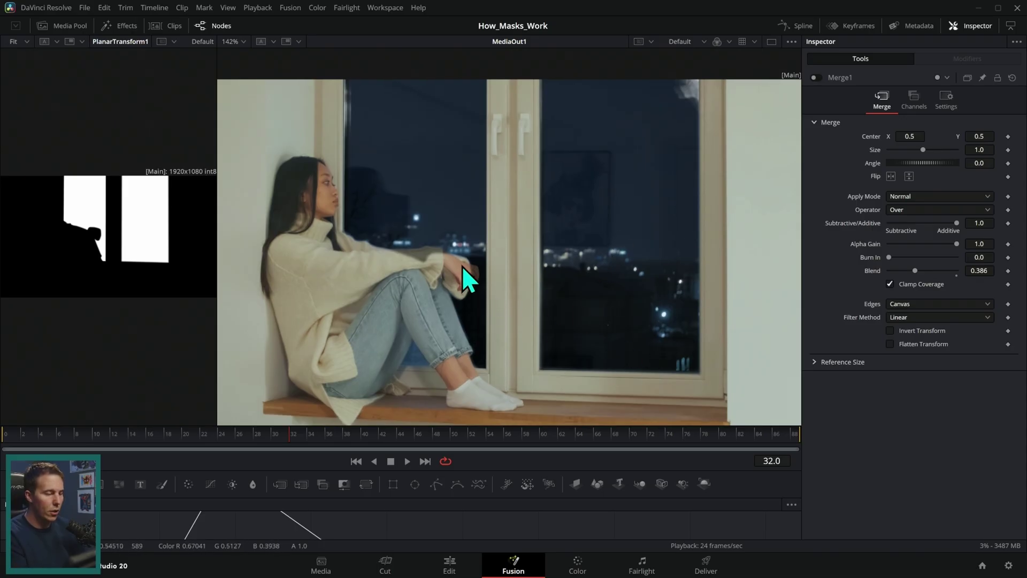
scroll(460, 267, up, 4)
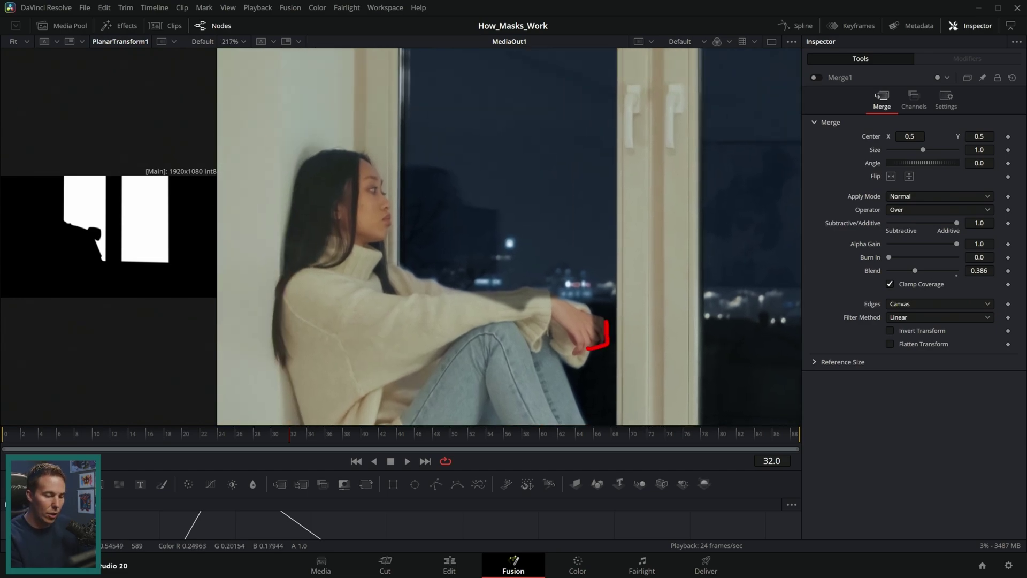
mouse_move(469, 291)
mouse_down()
mouse_move(588, 351)
mouse_move(631, 321)
mouse_up()
key(Escape)
Step: View Polygon1, Polygon2, Polygon3 and Polygon4 one after another to examine how each shape builds the window mask
drag(614, 468, 578, 292)
scroll(634, 425, down, 2)
scroll(621, 444, up, 5)
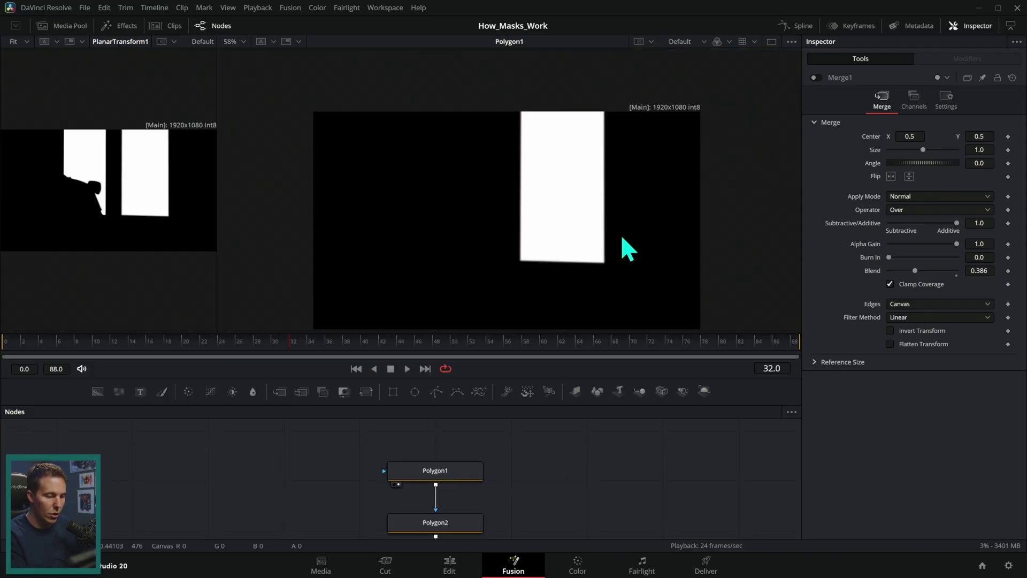
scroll(537, 464, down, 2)
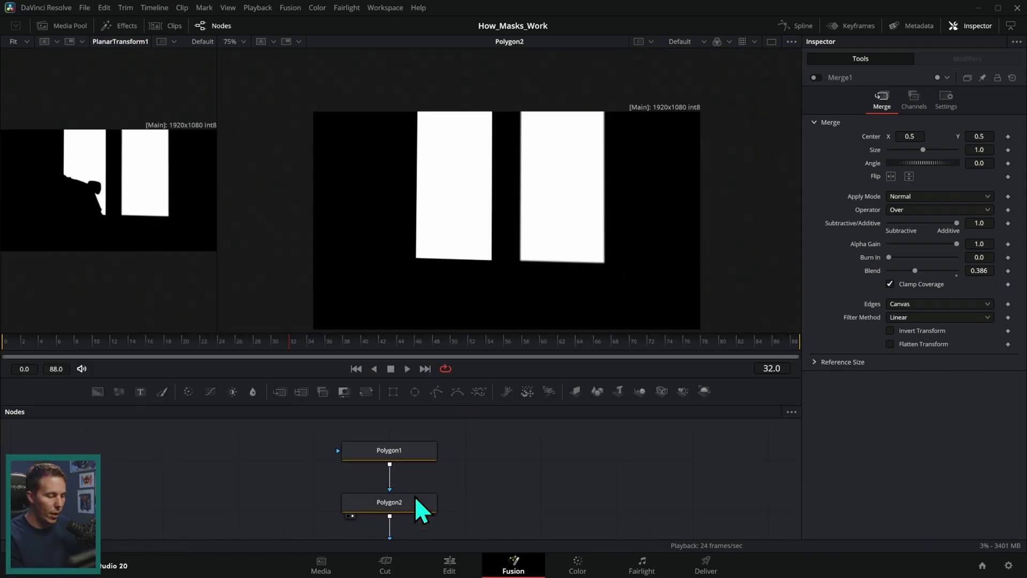
scroll(416, 497, down, 2)
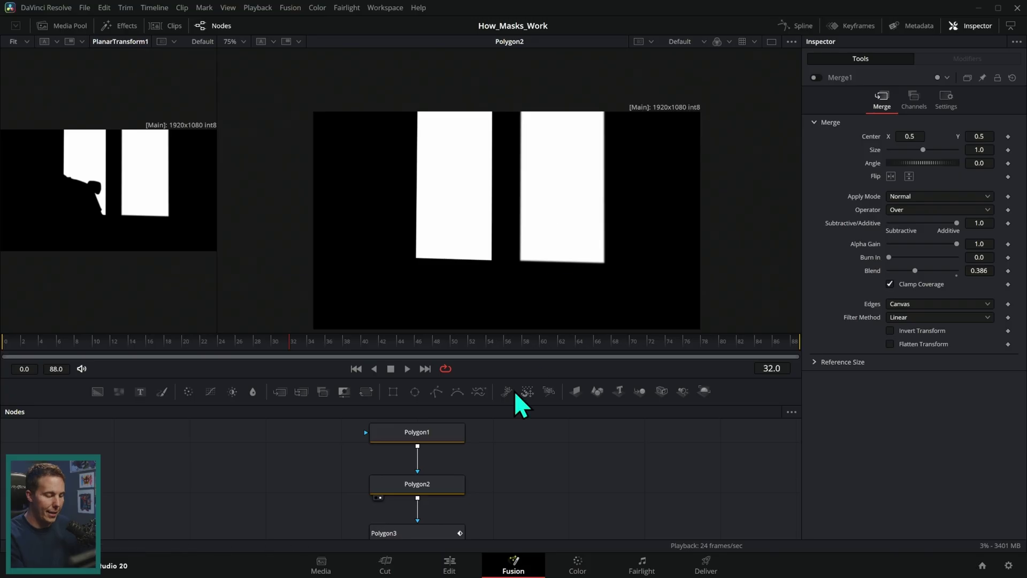
scroll(438, 500, down, 2)
key(2)
click(434, 494)
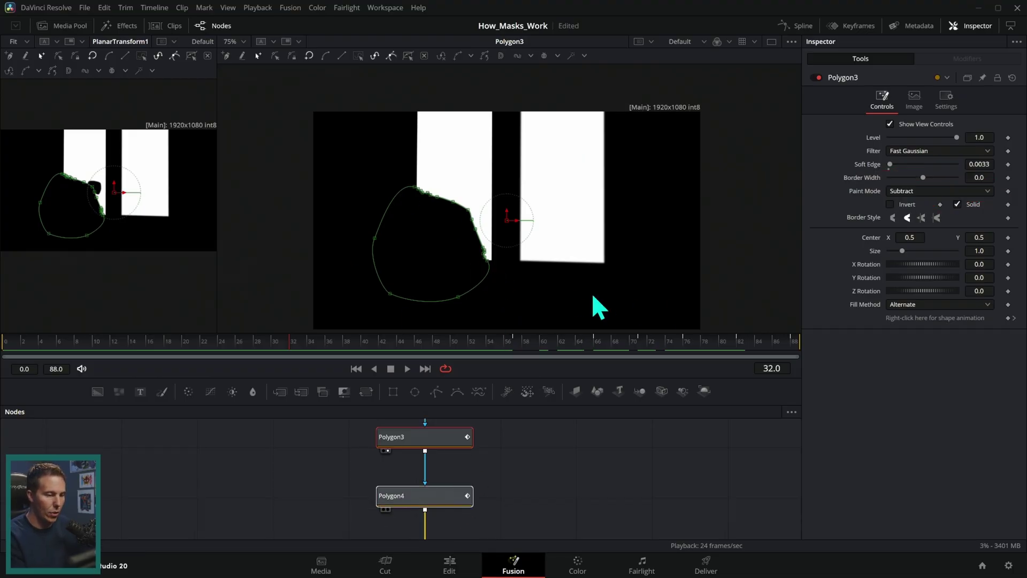
key(2)
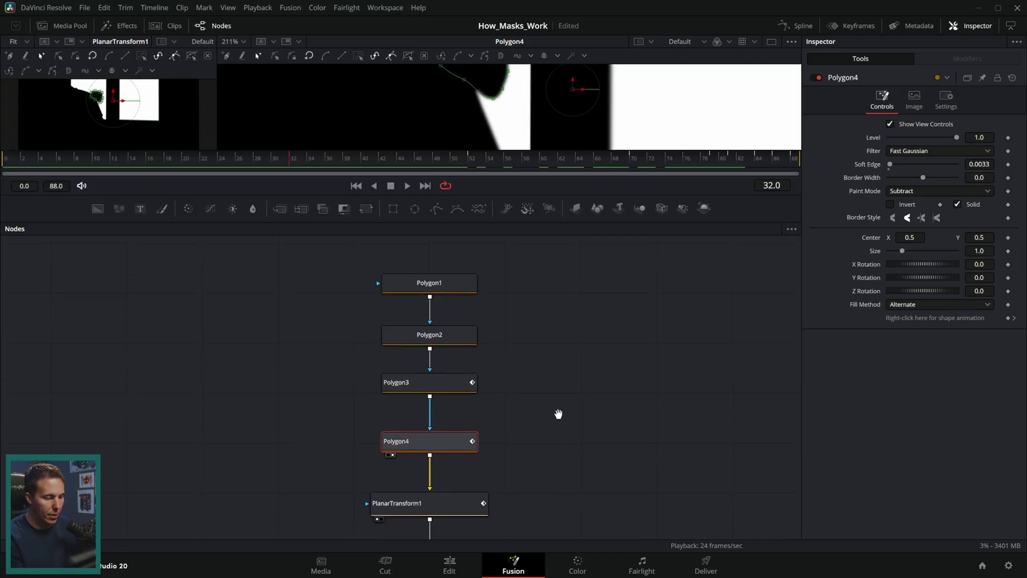
Step: Move the four polygon nodes up away from PlanarTransform1 and insert another Polygon mask after Polygon4
drag(558, 413, 562, 456)
drag(571, 291, 457, 420)
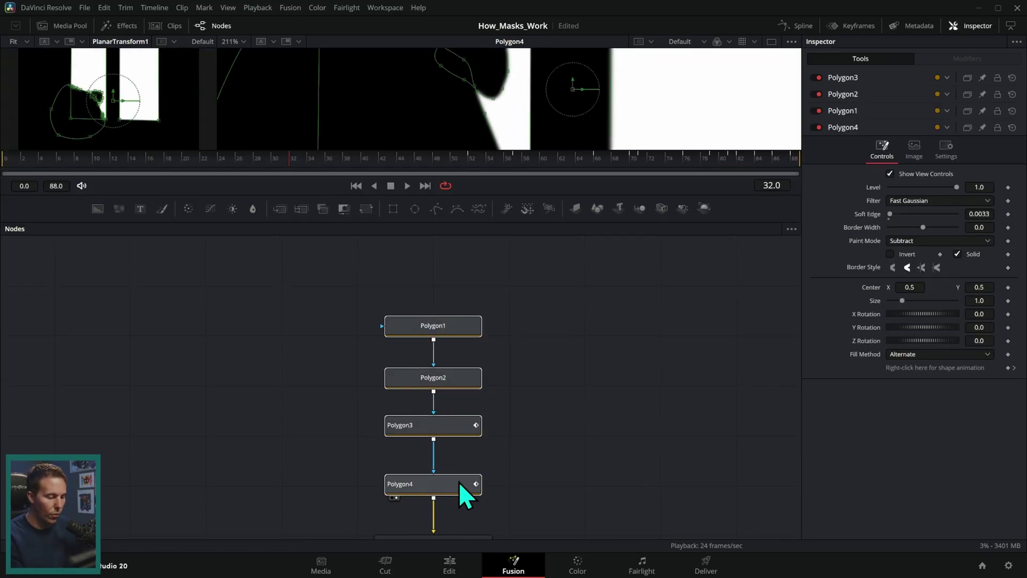
drag(459, 486, 459, 379)
click(452, 388)
click(461, 380)
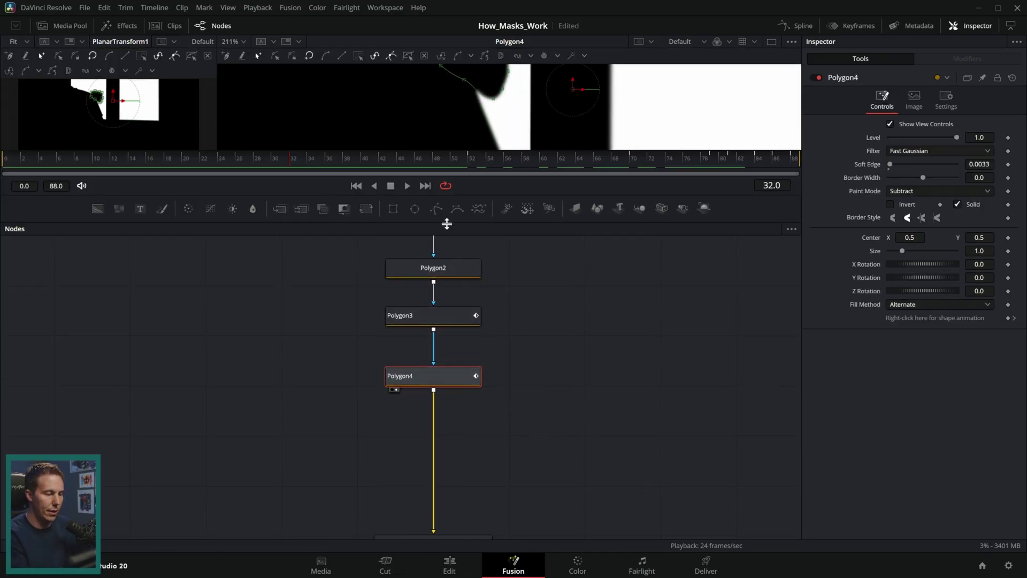
click(436, 210)
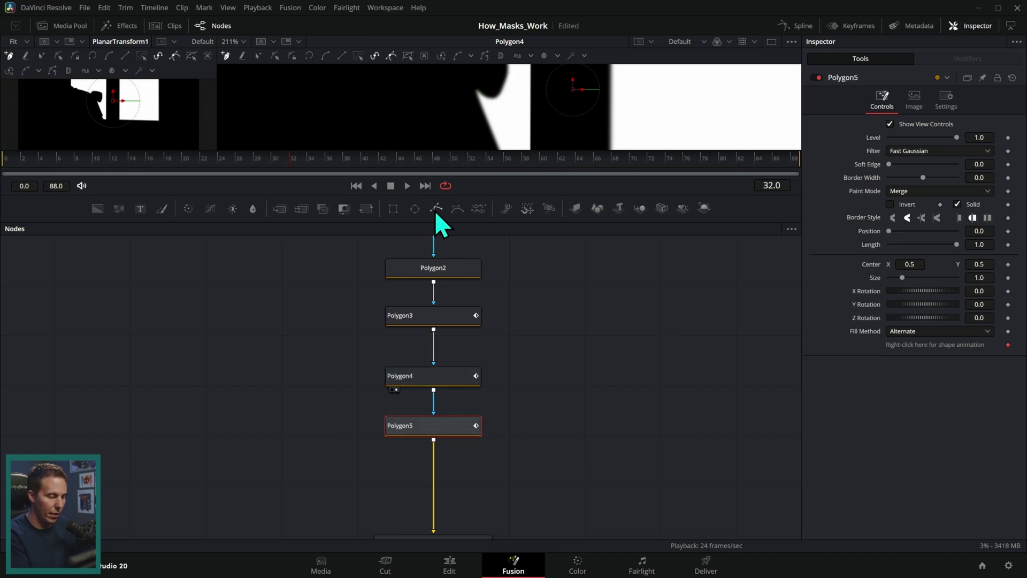
Step: With MediaOut1 in the viewer at frame 32, draw the new polygon as a closed shape around the woman's sweater forearm and cuff
drag(688, 382, 664, 386)
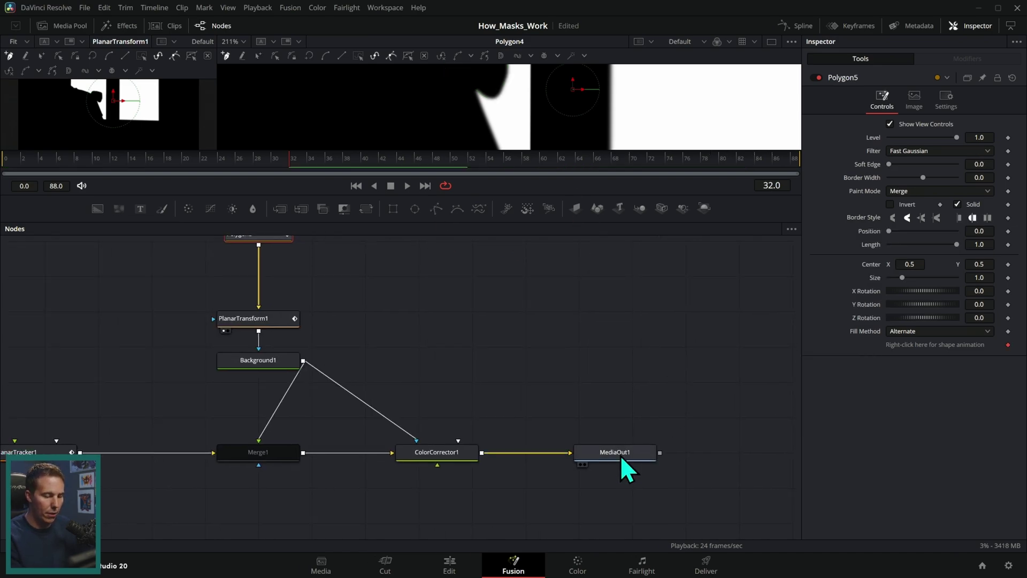
drag(717, 148, 710, 106)
drag(675, 192, 669, 397)
scroll(577, 282, up, 5)
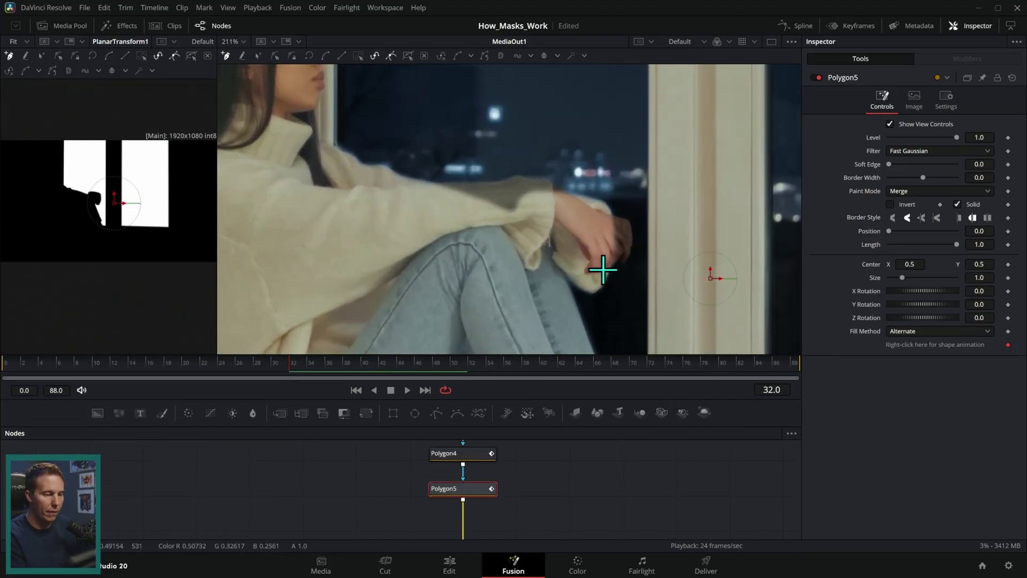
click(436, 218)
click(482, 216)
click(533, 216)
click(557, 208)
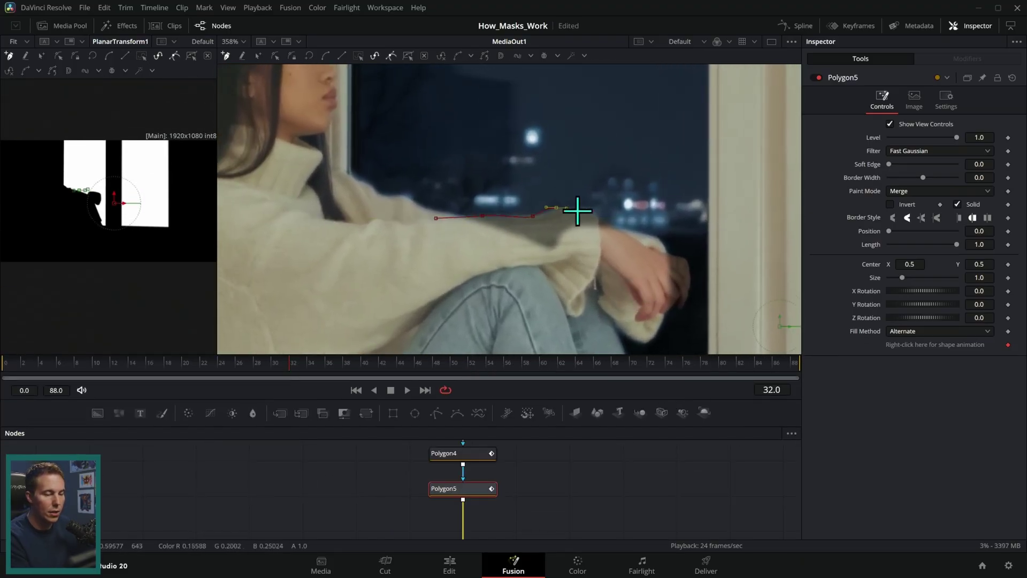
click(583, 211)
click(596, 209)
click(603, 247)
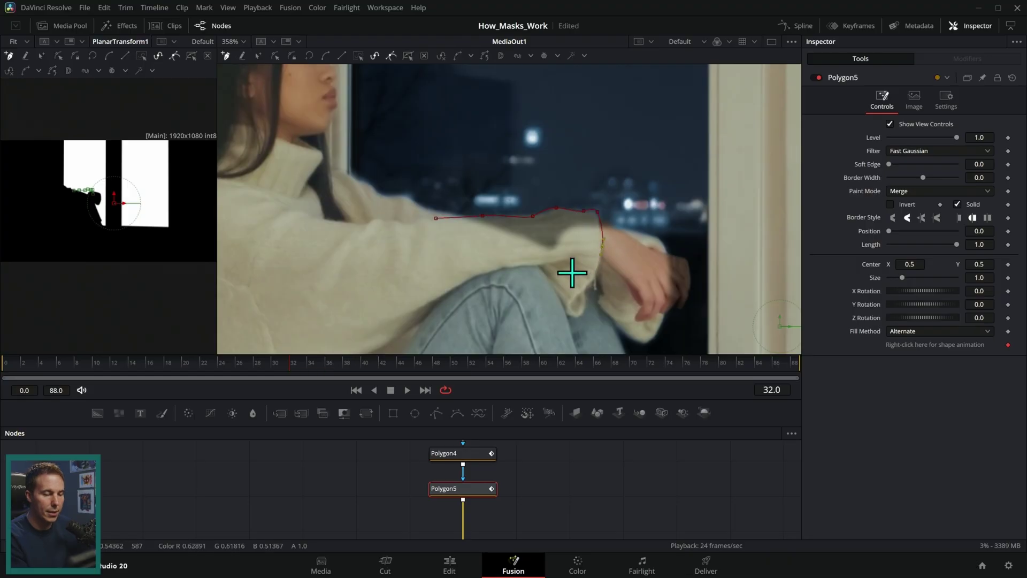
click(572, 273)
click(447, 257)
click(436, 218)
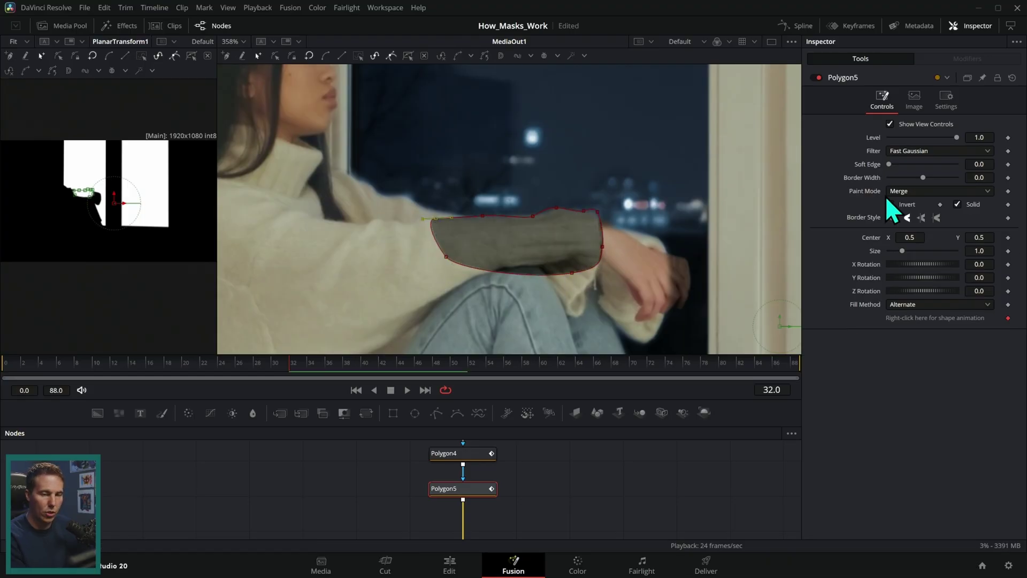
Step: Set the forearm polygon's paint mode to Subtract and its soft edge to 0.0013
click(924, 190)
click(923, 234)
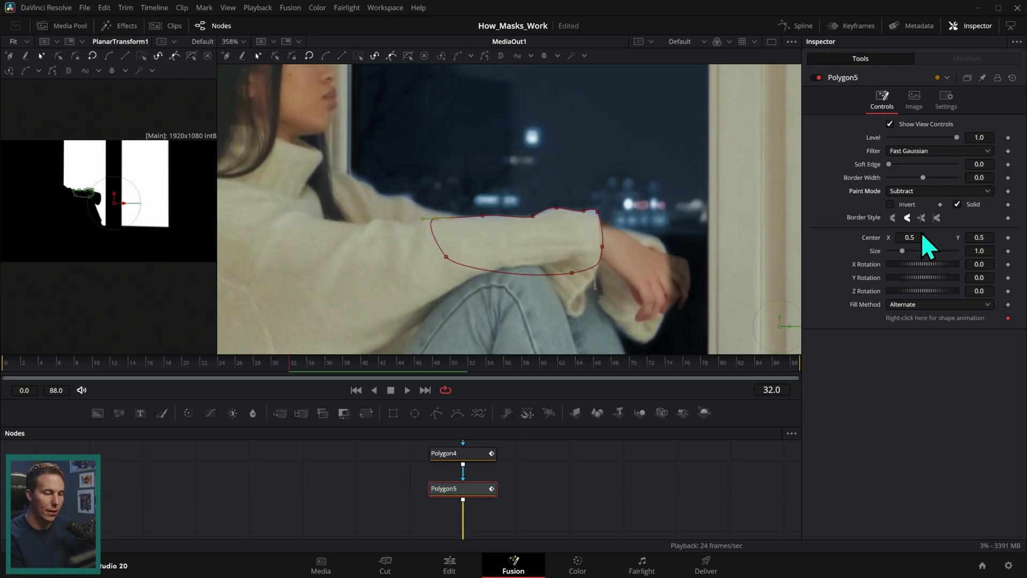
click(982, 164)
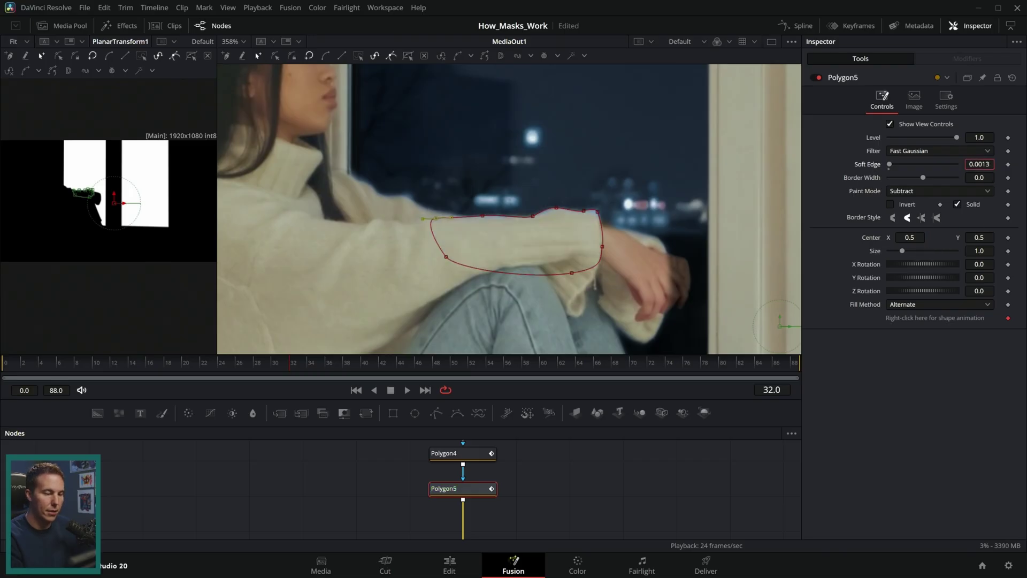
Step: Scrub from frame 32 to frames 50 and 63 to examine how the forearm mask follows the tracked shot
drag(300, 364, 451, 367)
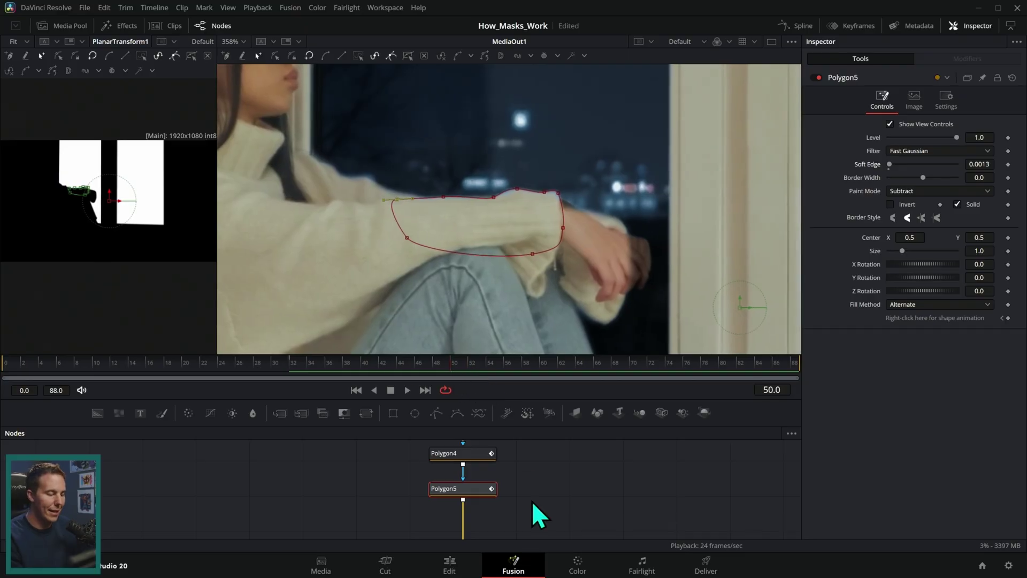
scroll(530, 500, down, 2)
scroll(515, 503, down, 2)
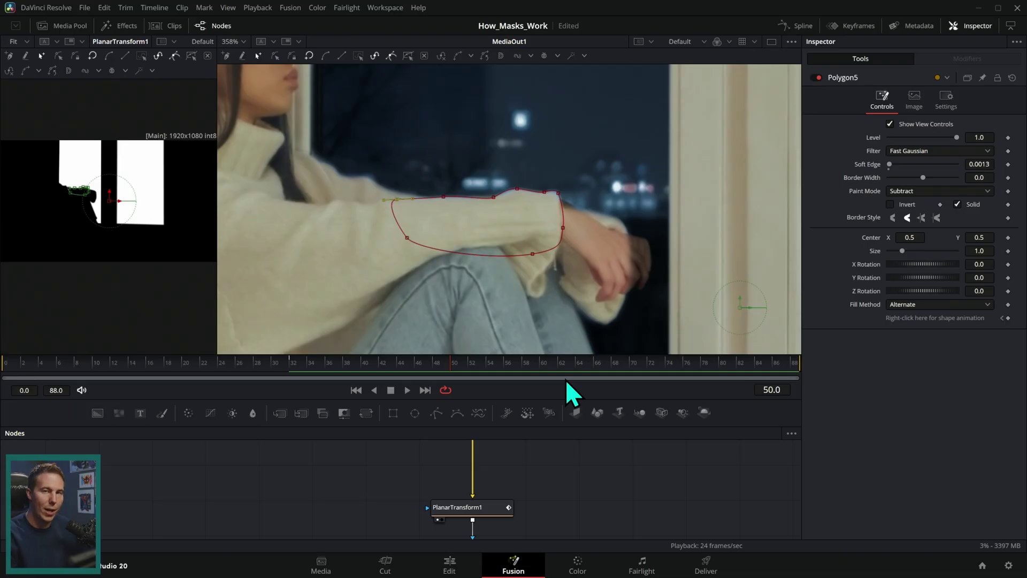
drag(297, 364, 561, 298)
scroll(567, 257, up, 3)
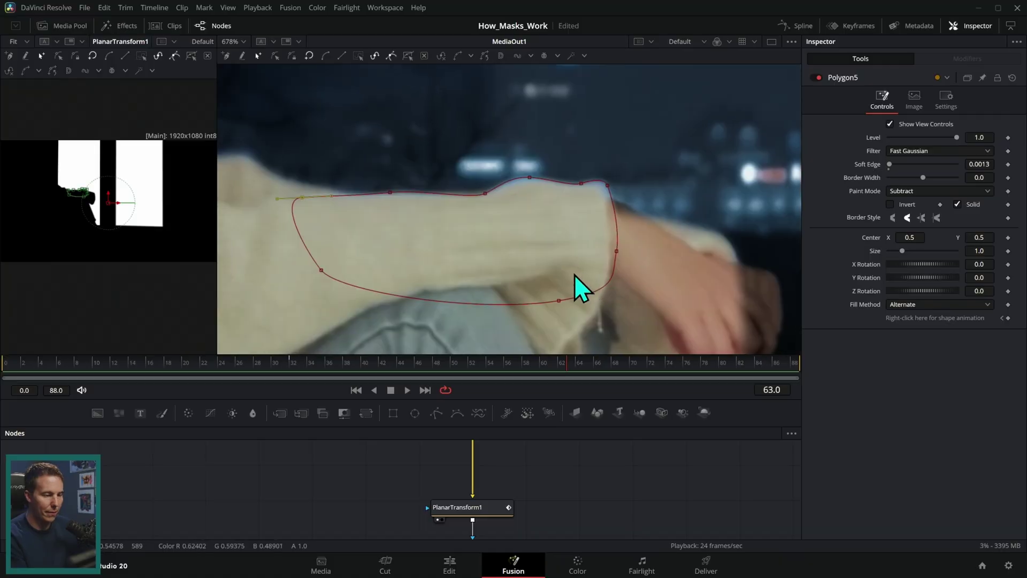
Step: At frame 63, shift all points of the forearm polygon and adjust its upper-edge points to fit the sweater sleeve and cuff
scroll(558, 459, up, 3)
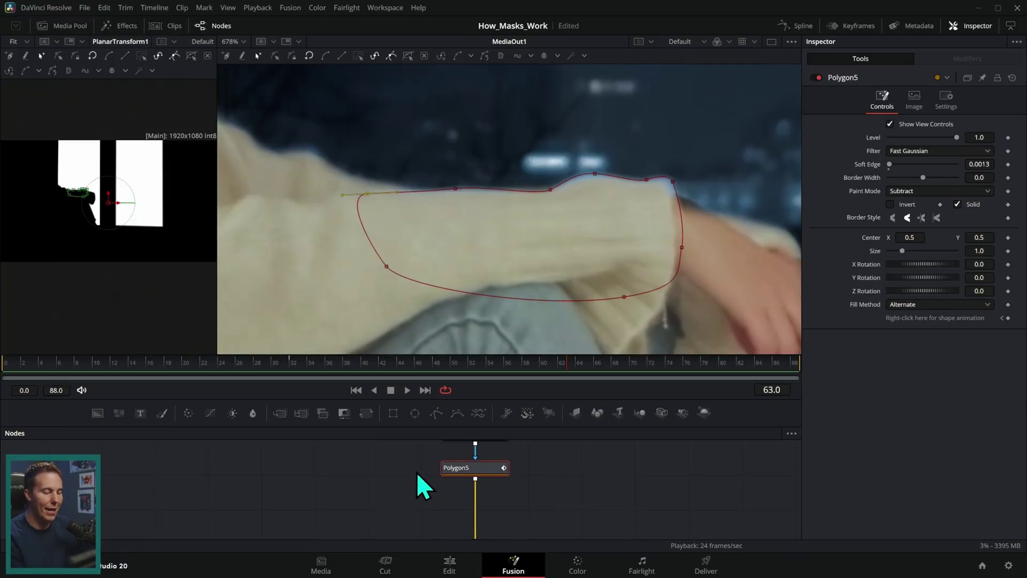
click(512, 470)
click(486, 470)
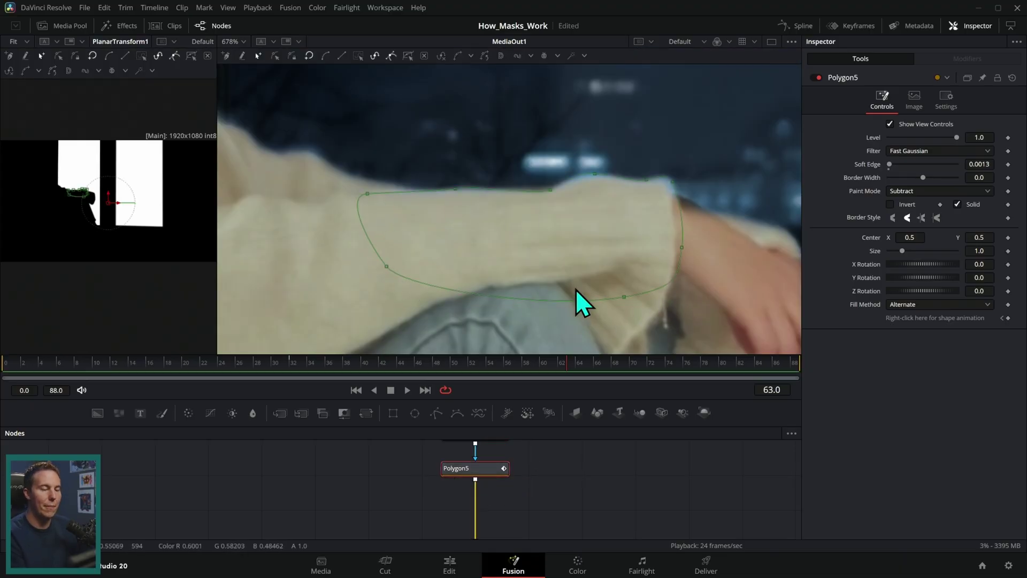
drag(754, 133, 315, 308)
drag(673, 182, 667, 184)
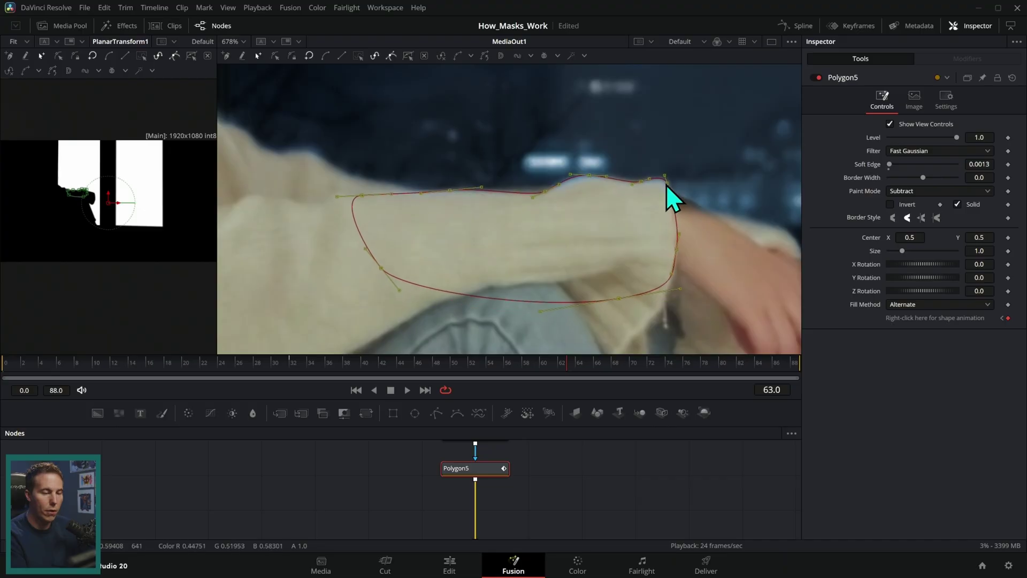
click(546, 191)
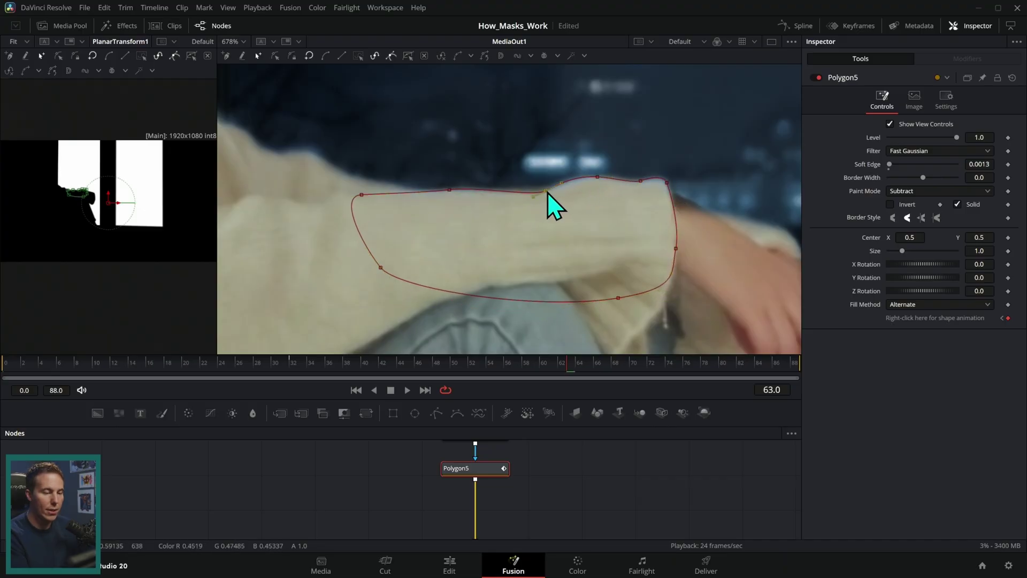
click(452, 190)
click(362, 195)
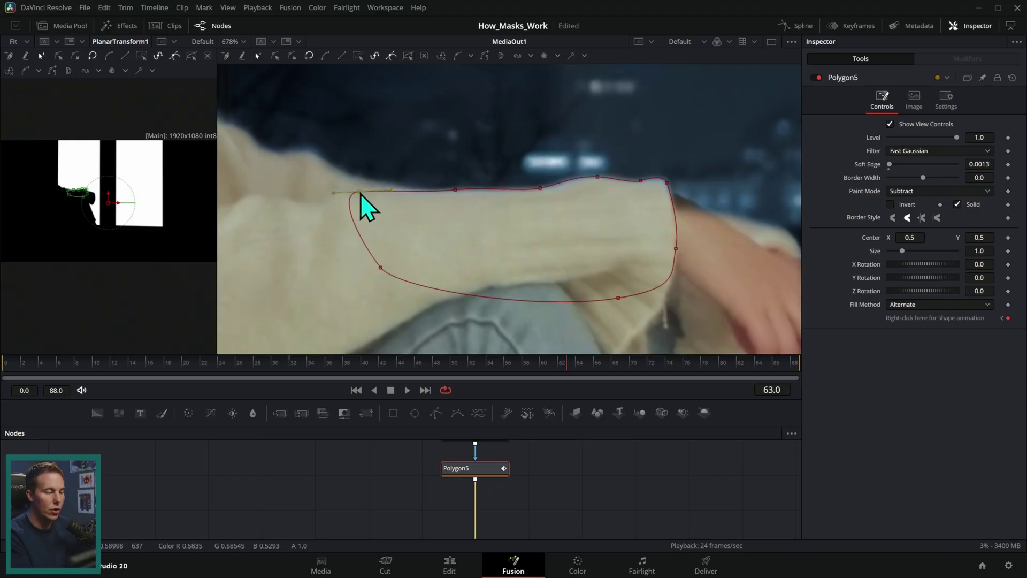
Step: Reshape the forearm polygon at frame 79 so its outline fits the raised sleeve and cuff
drag(554, 362, 718, 365)
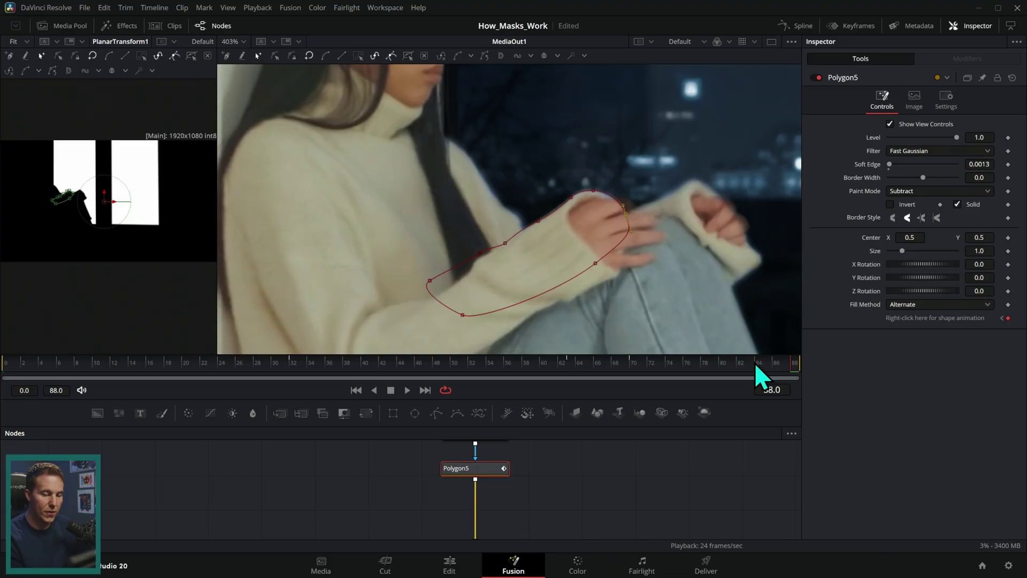
drag(755, 362, 712, 365)
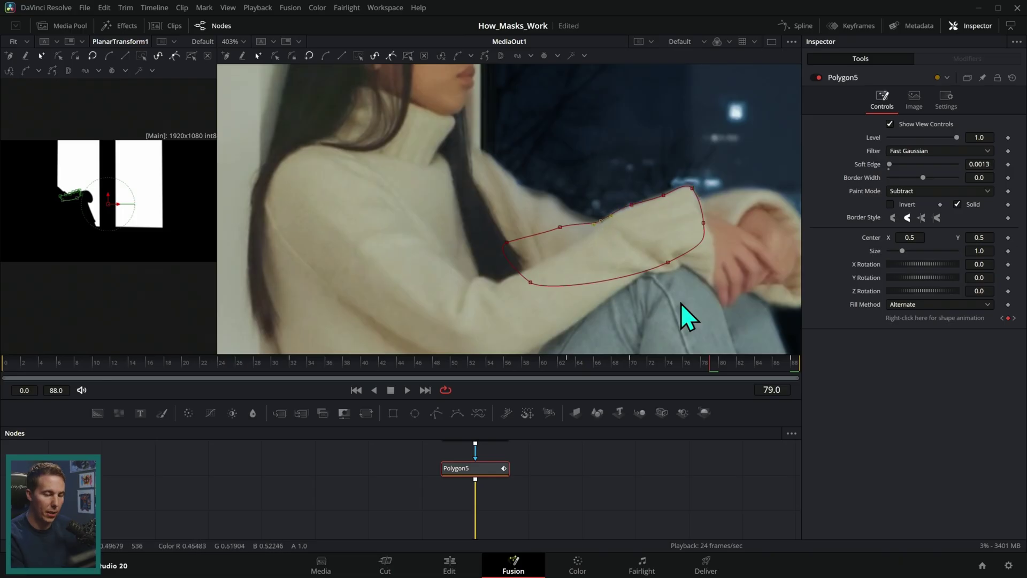
scroll(634, 259, up, 3)
Step: Check the forearm mask at frame 74 and reshape the polygon at frame 84 along the sleeve's upper edge and wrist
drag(687, 365, 674, 371)
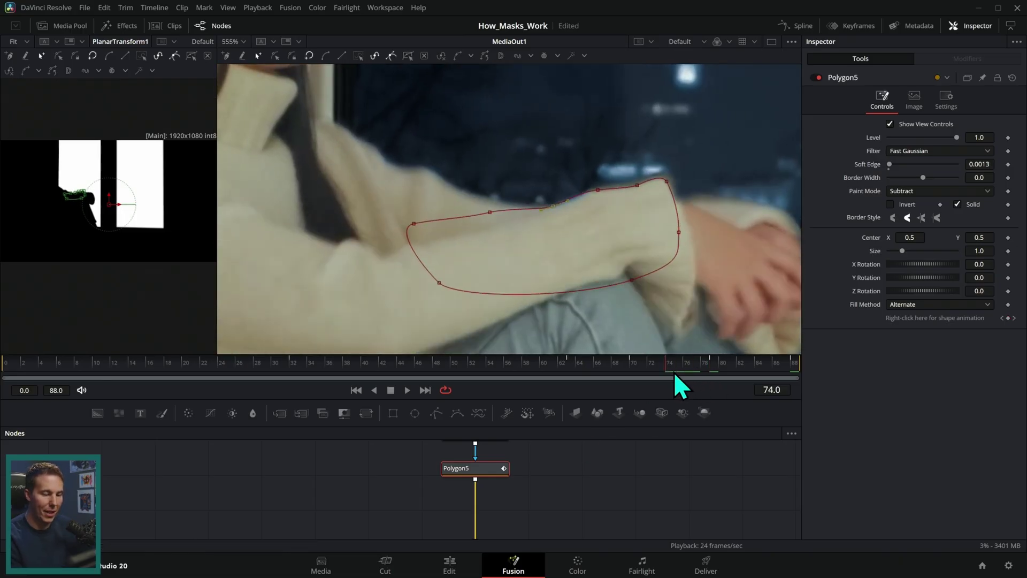
drag(667, 180, 668, 180)
click(700, 198)
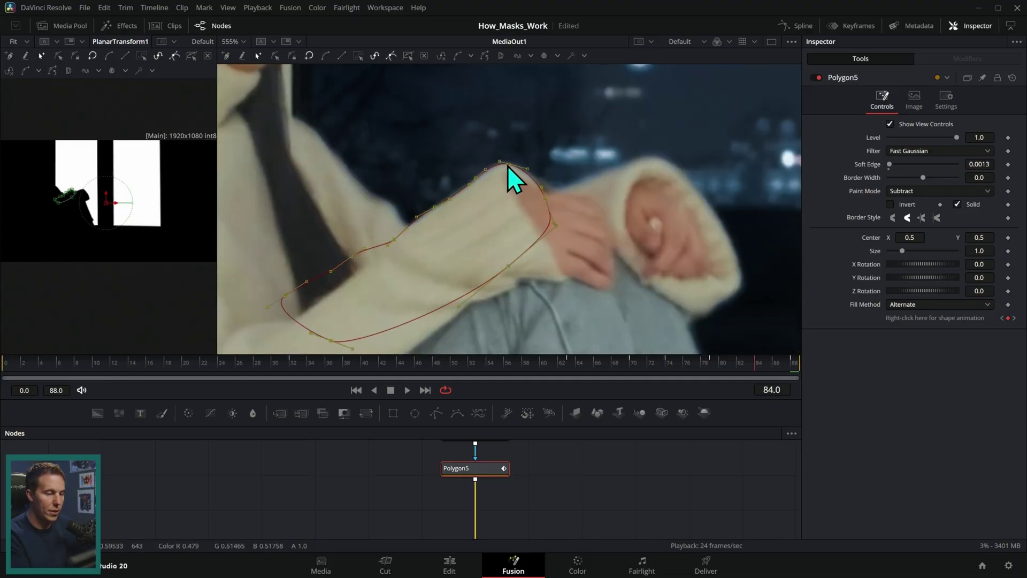
click(595, 163)
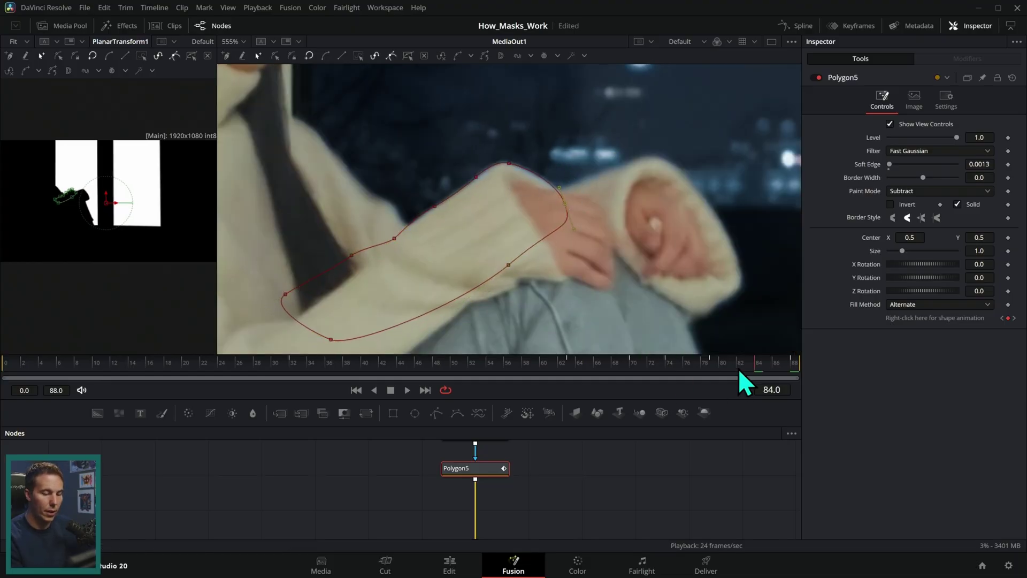
Step: Deselect the forearm polygon and scrub to frame 80 to examine the sleeve and hand edges against the night window
mouse_move(738, 368)
mouse_down()
mouse_move(694, 369)
mouse_move(727, 368)
mouse_up()
click(660, 473)
drag(642, 368, 710, 378)
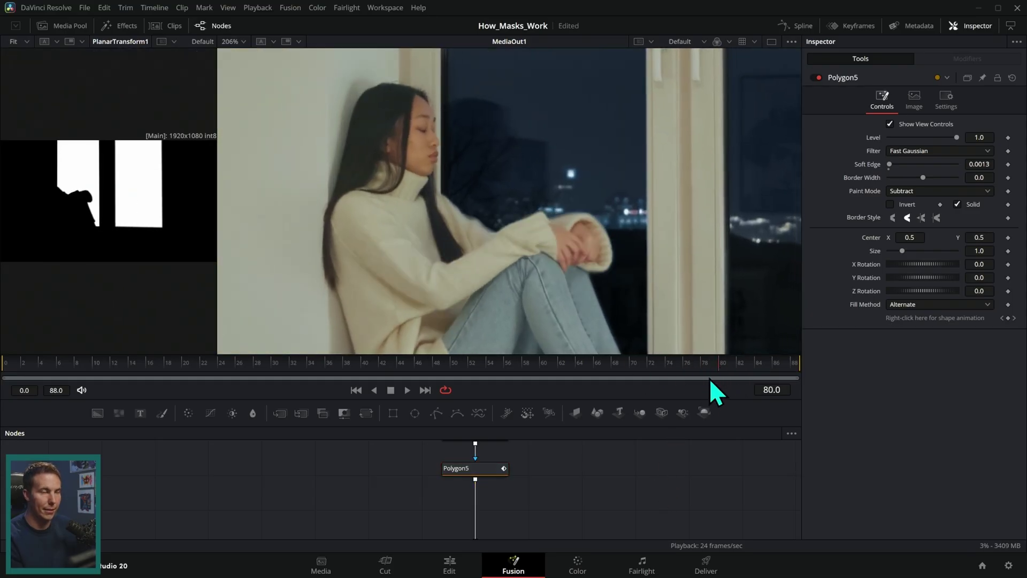
scroll(550, 201, up, 3)
scroll(654, 258, down, 2)
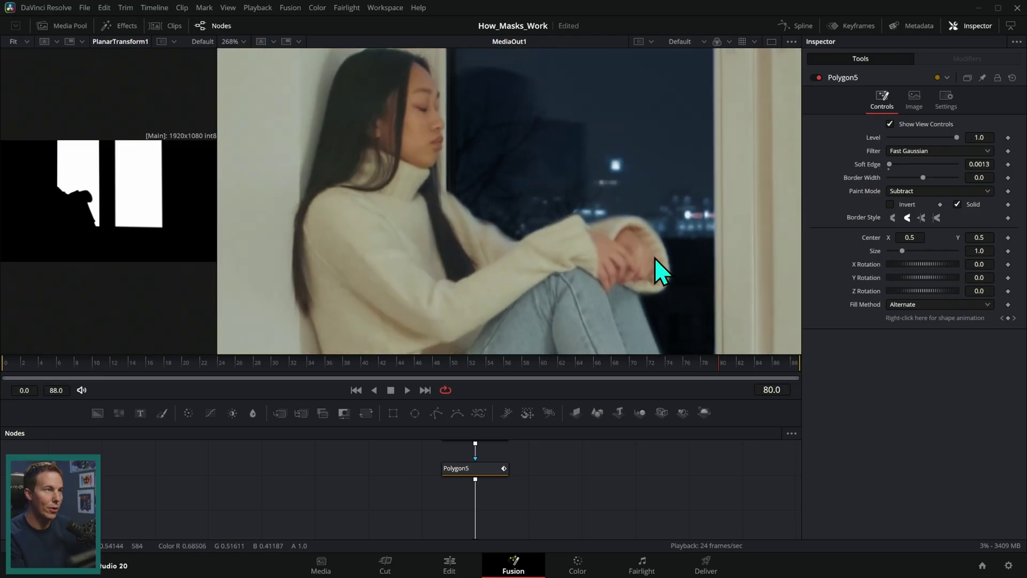
scroll(677, 281, down, 2)
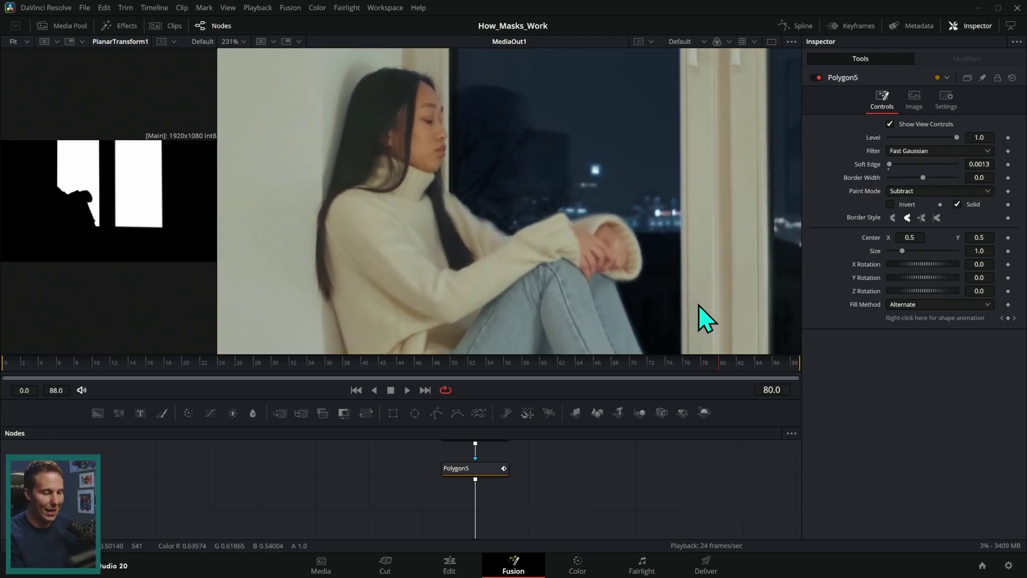
scroll(696, 283, up, 1)
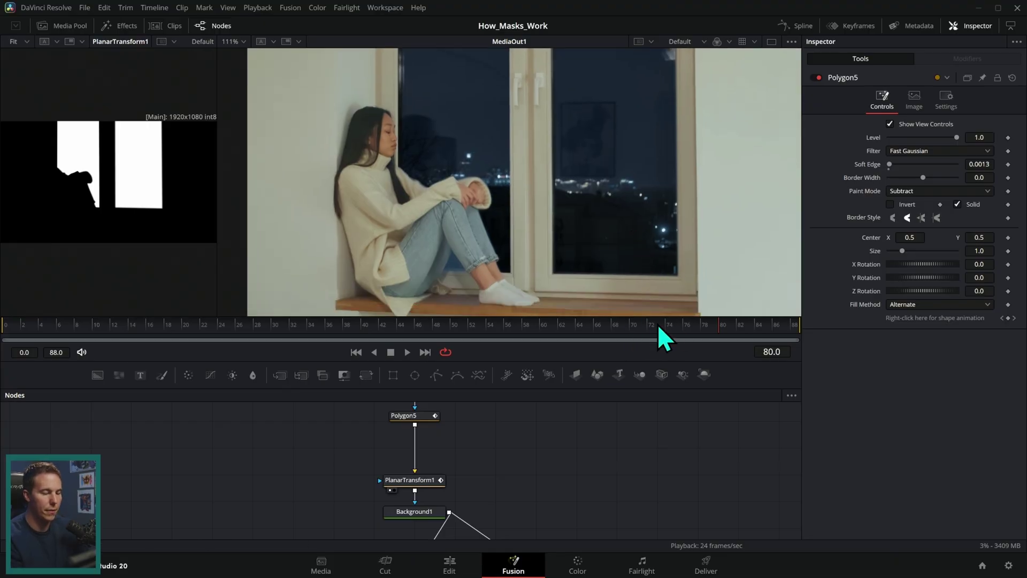
Step: Move to frame 76, enlarge the node area, and select all five polygon nodes to examine the combined masks before deselecting them
click(687, 328)
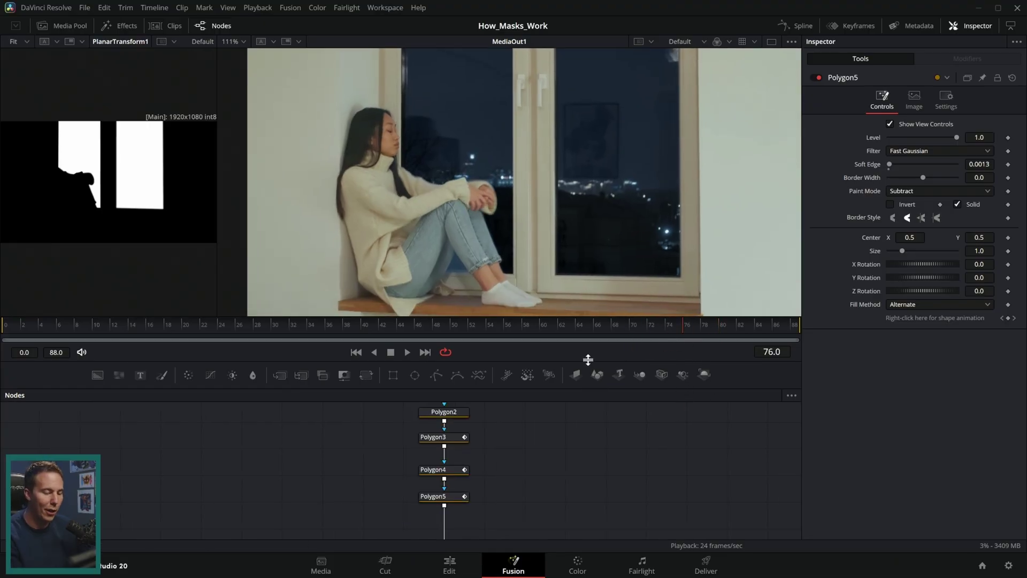
mouse_move(595, 391)
mouse_down()
mouse_move(603, 306)
mouse_move(605, 401)
mouse_up()
drag(515, 335, 465, 484)
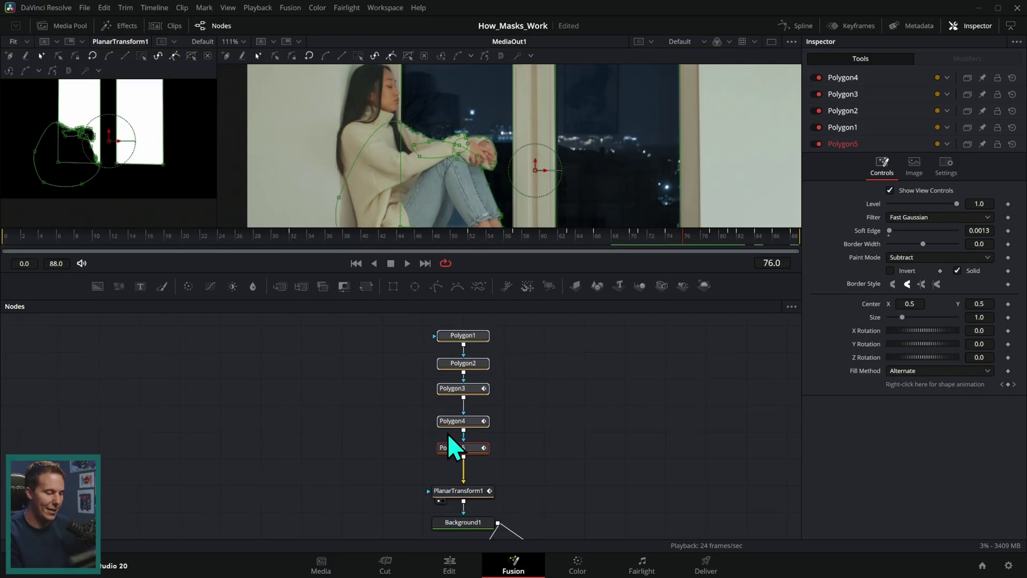
click(590, 445)
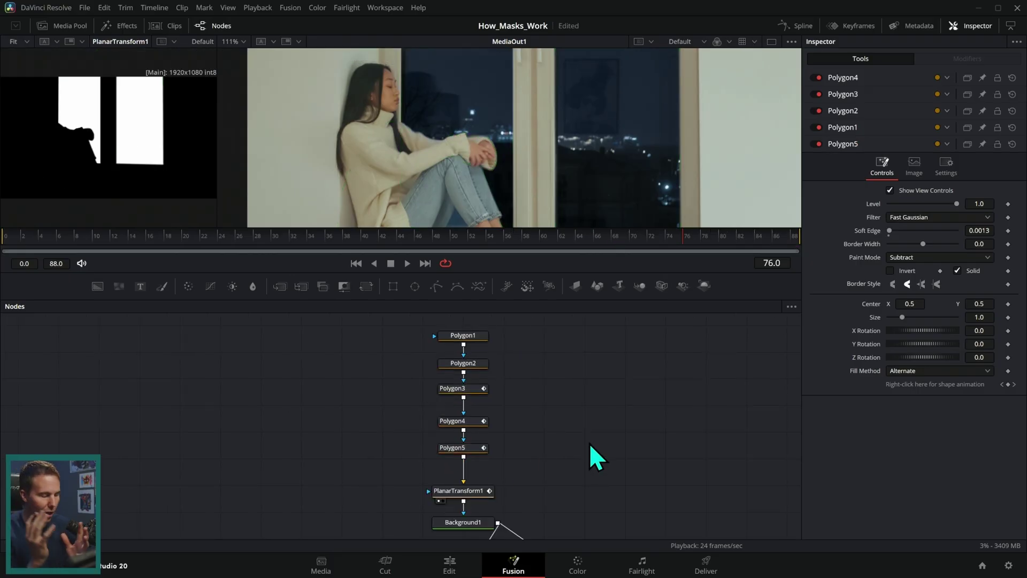